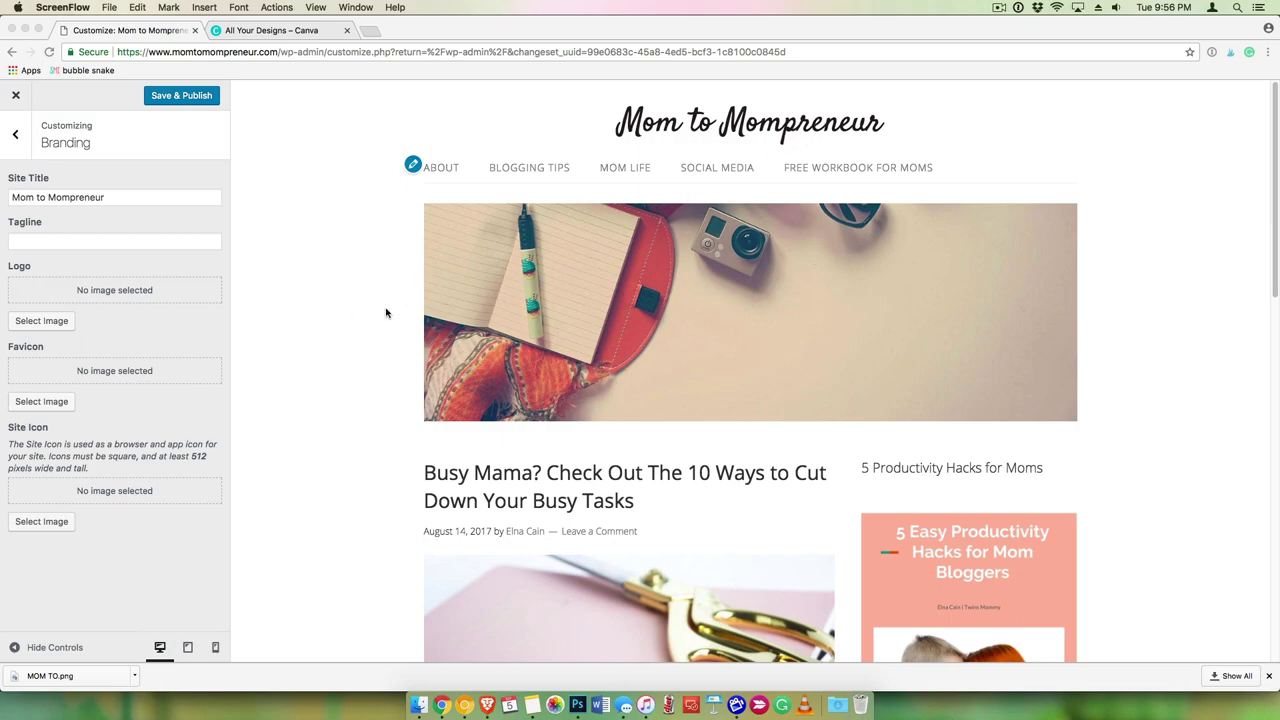
In a new Chrome tab, visit twinsmommy.com and the elna blog's home page, then freelancerfaqs.com.
click(368, 34)
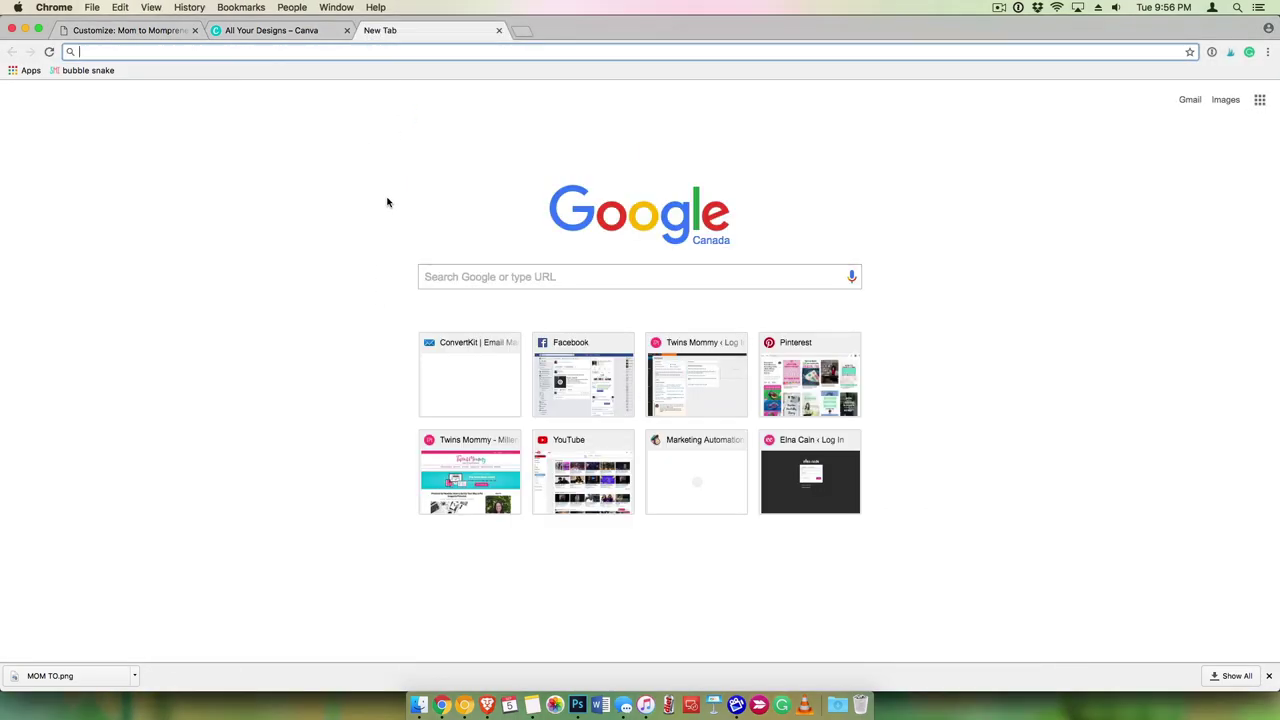
text(twinsmommy.com)
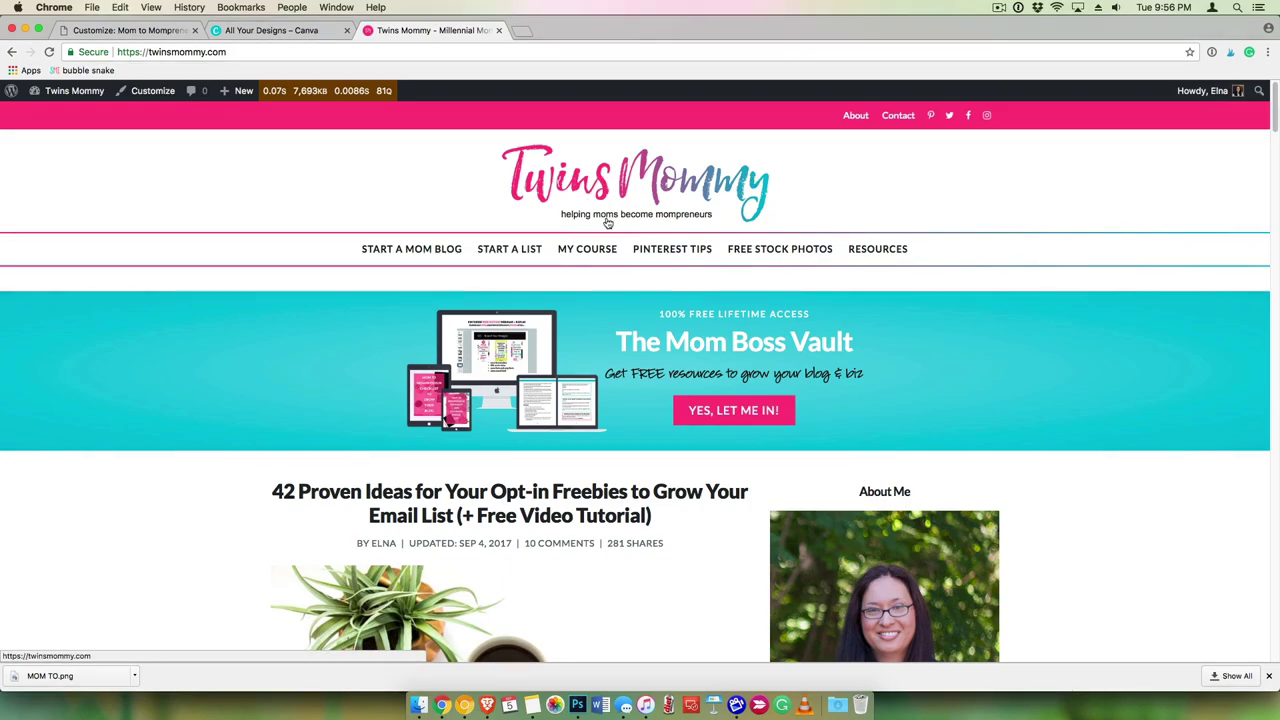
click(470, 47)
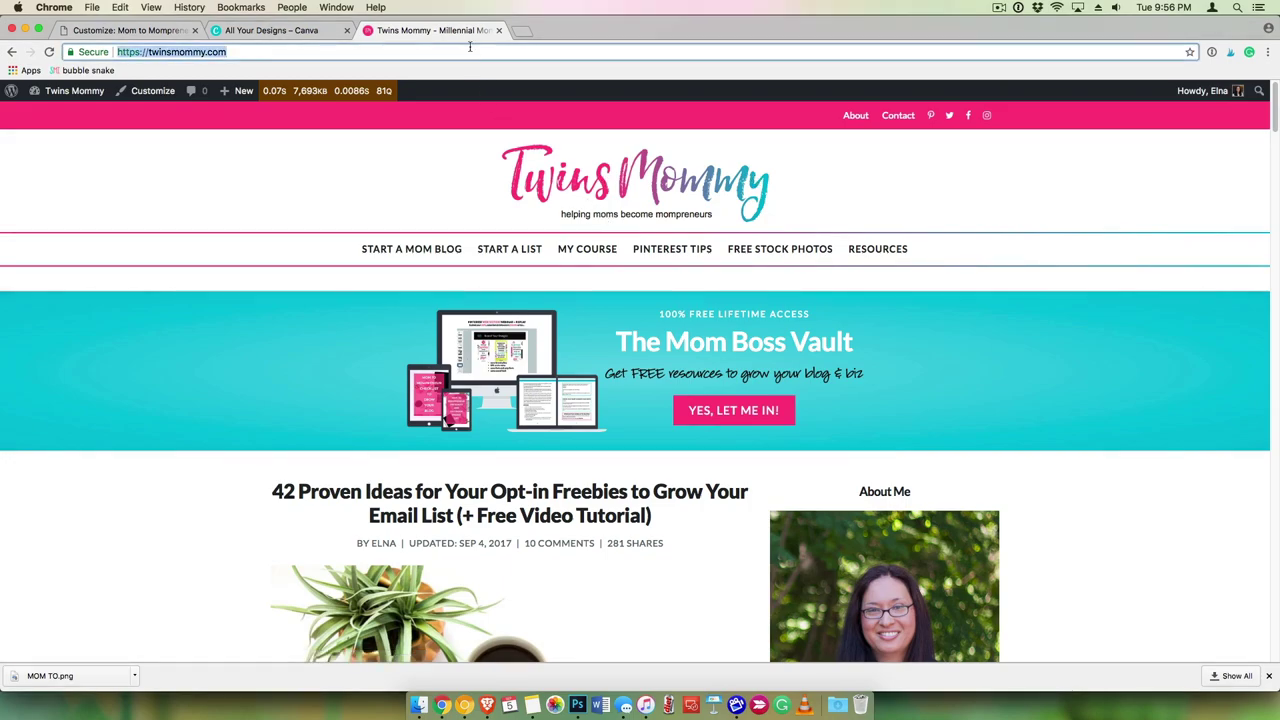
text(elna)
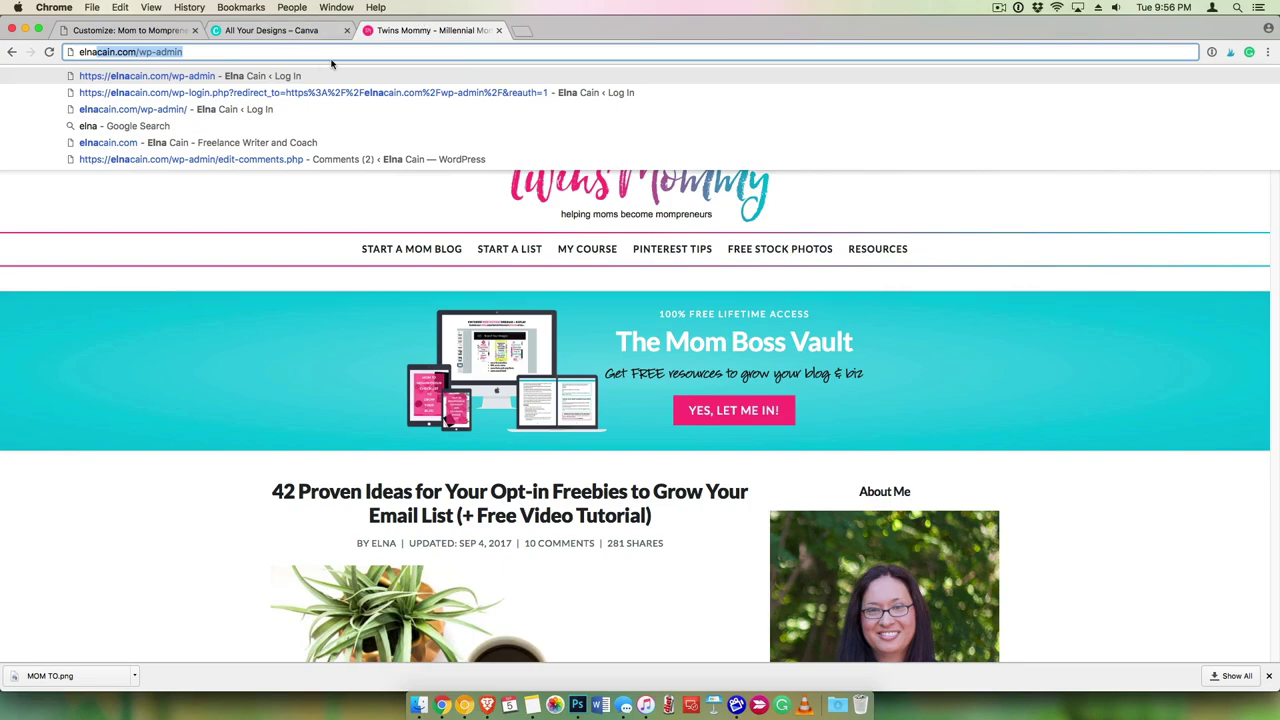
click(220, 51)
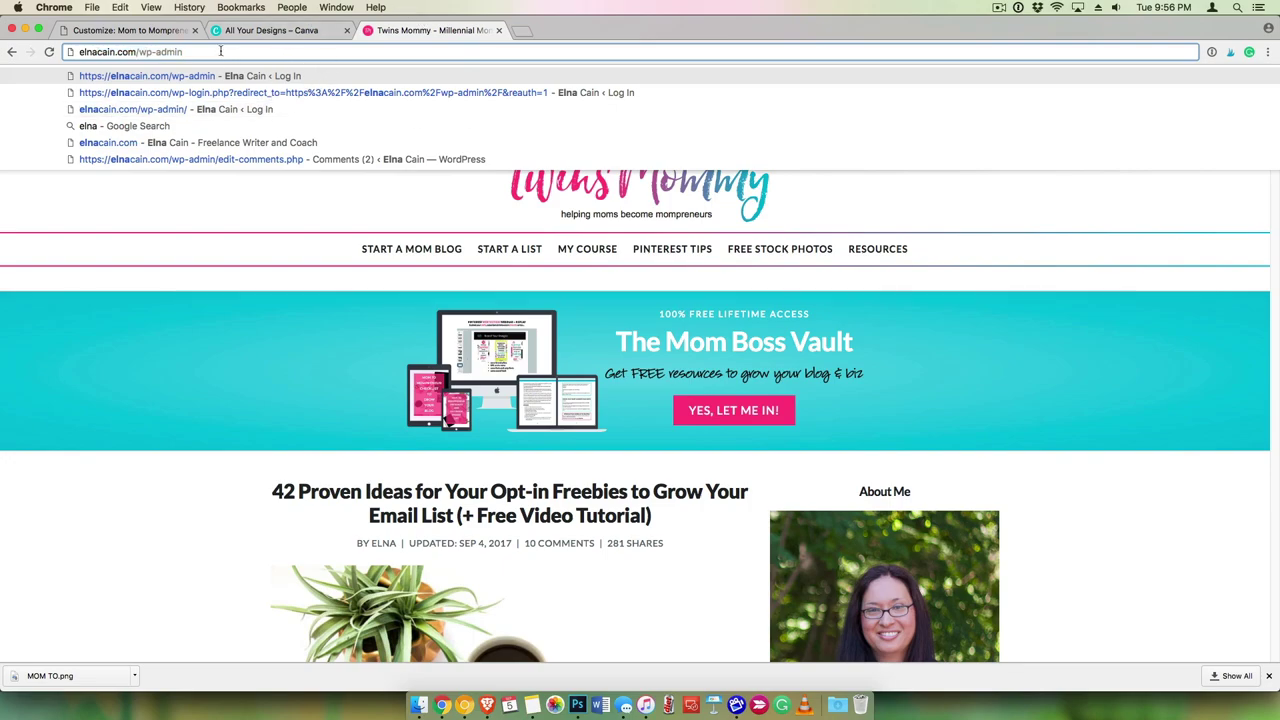
key(BackSpace)
key(BackSpace)
key(BackSpace)
key(BackSpace)
key(BackSpace)
key(BackSpace)
key(BackSpace)
key(BackSpace)
key(BackSpace)
key(Return)
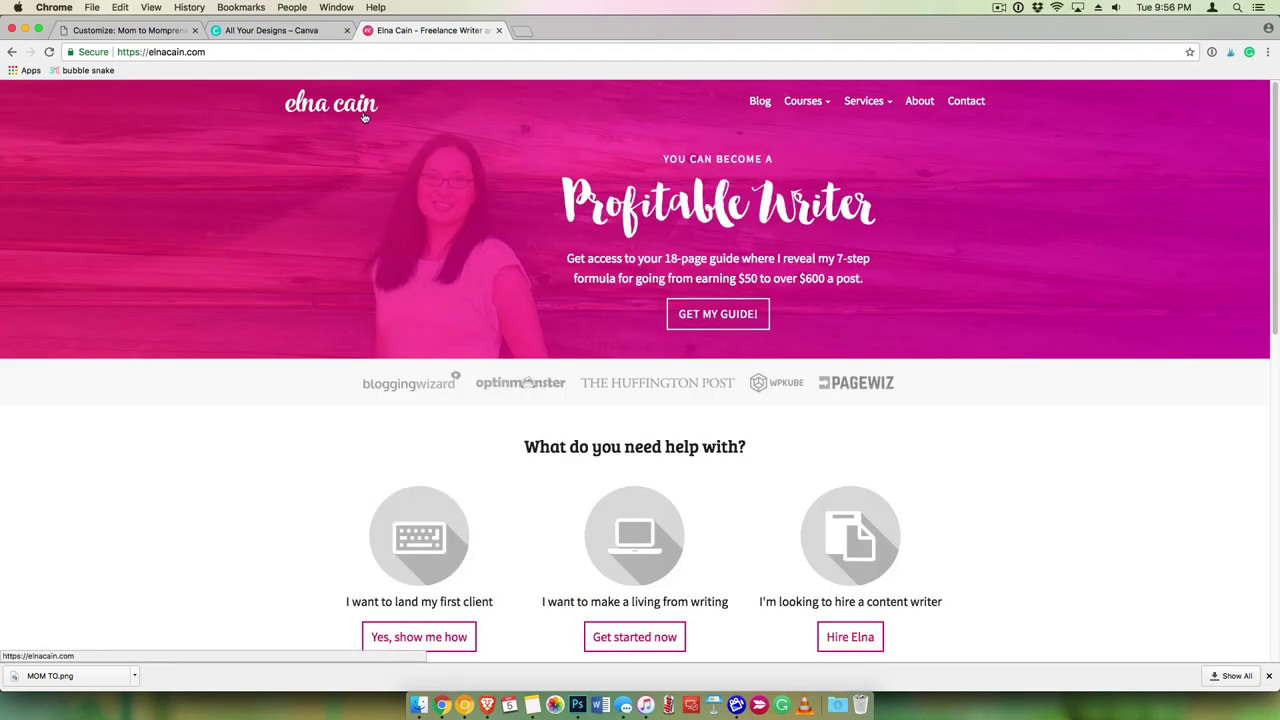
click(355, 52)
text(freelancerfaqs)
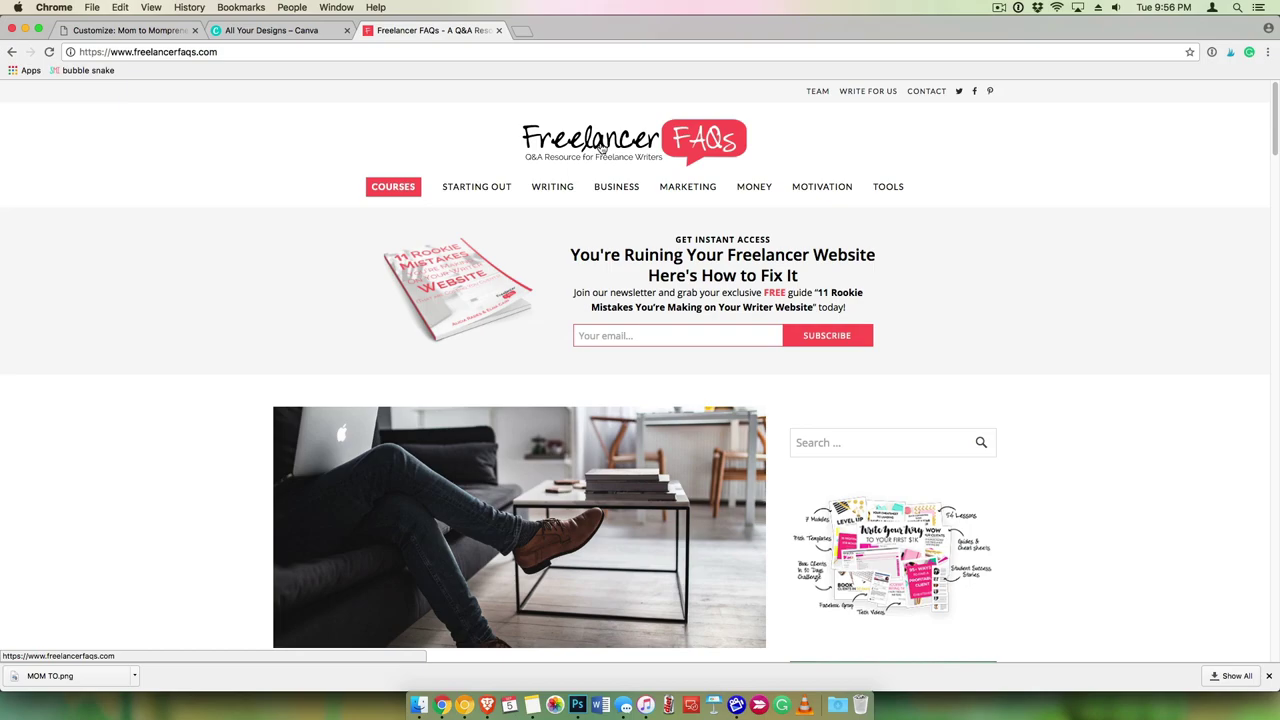
In Canva, create a blank design with custom dimensions 520 × 200 px.
click(262, 27)
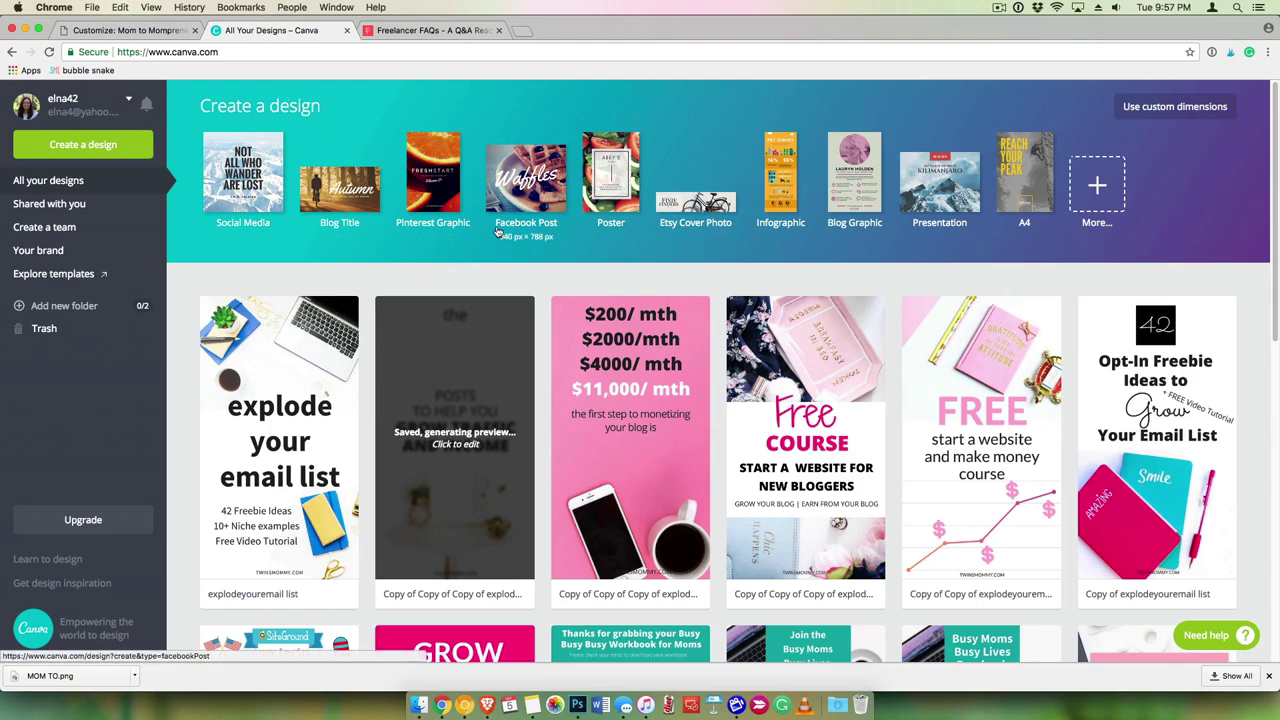
click(1157, 110)
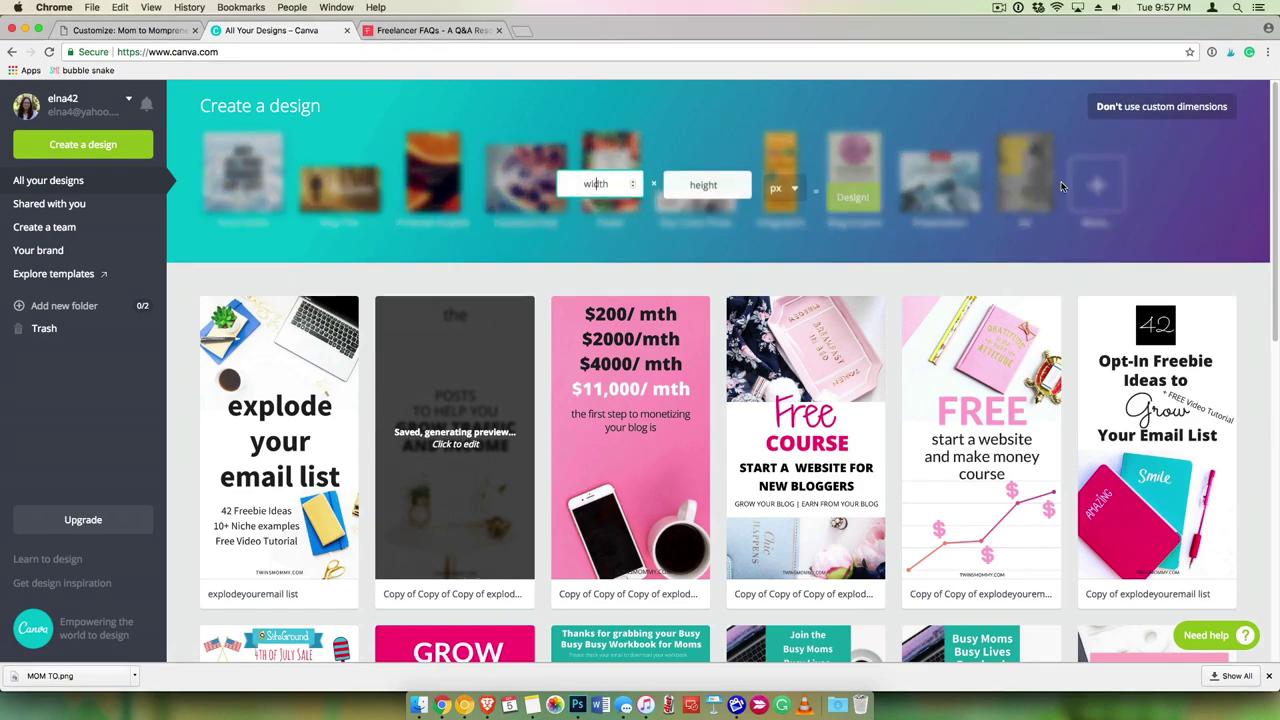
text(52)
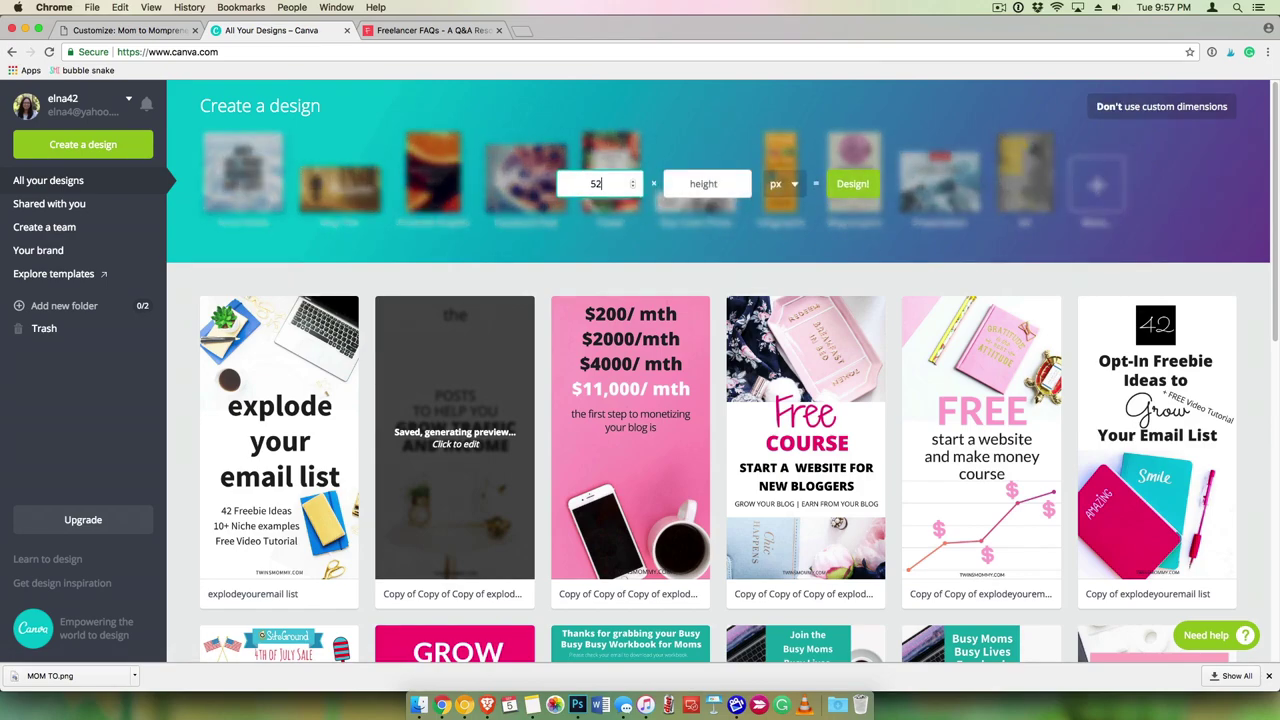
click(722, 179)
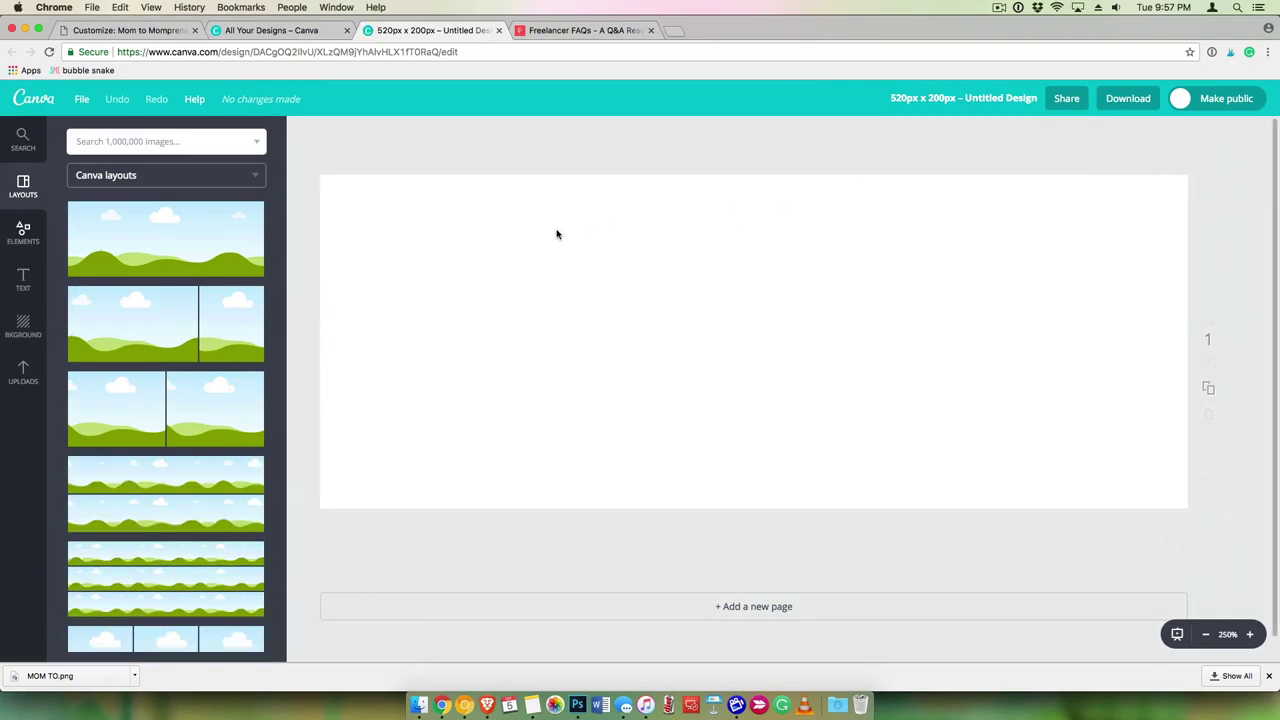
Add a heading reading 'MOM' and move it toward the top left.
click(23, 279)
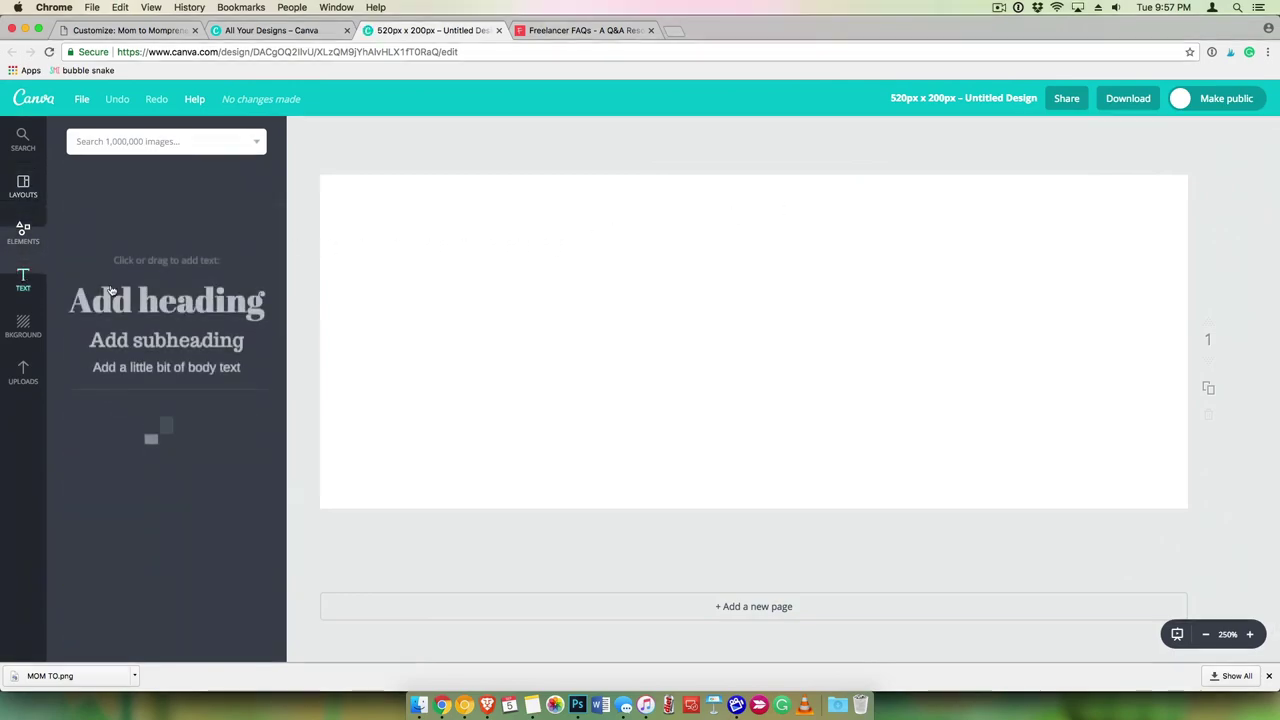
click(180, 215)
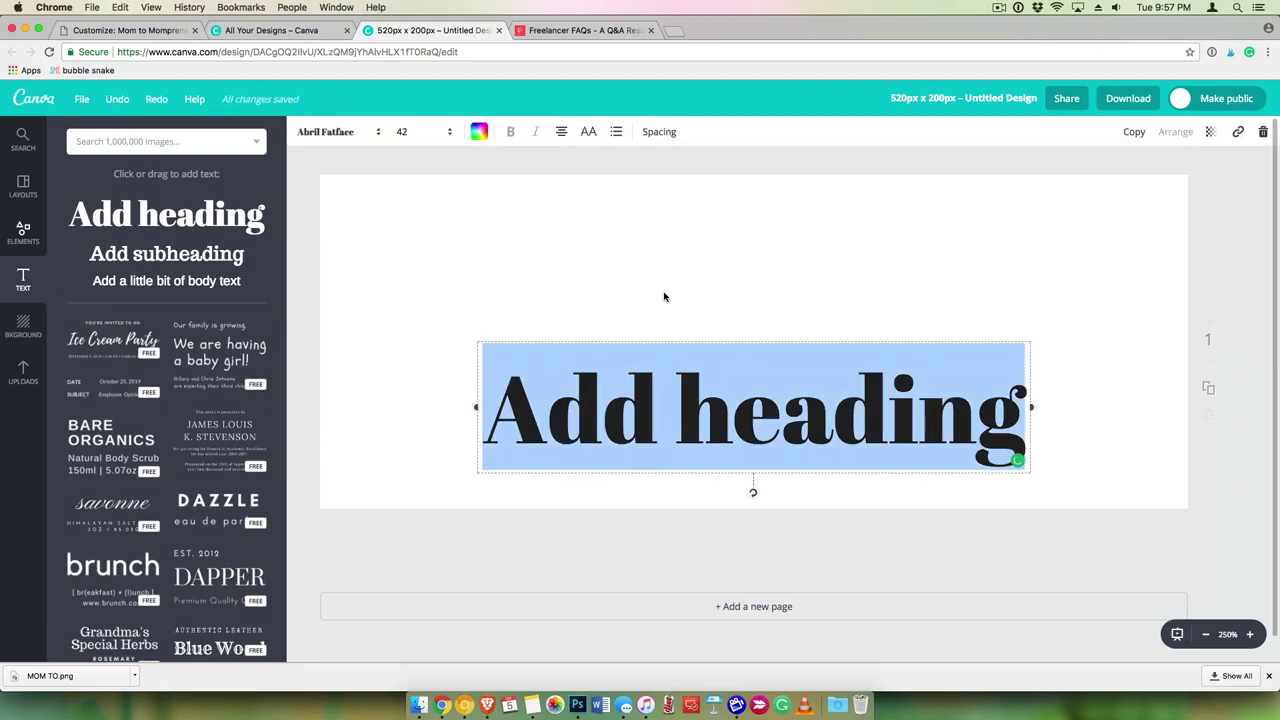
text(Mom)
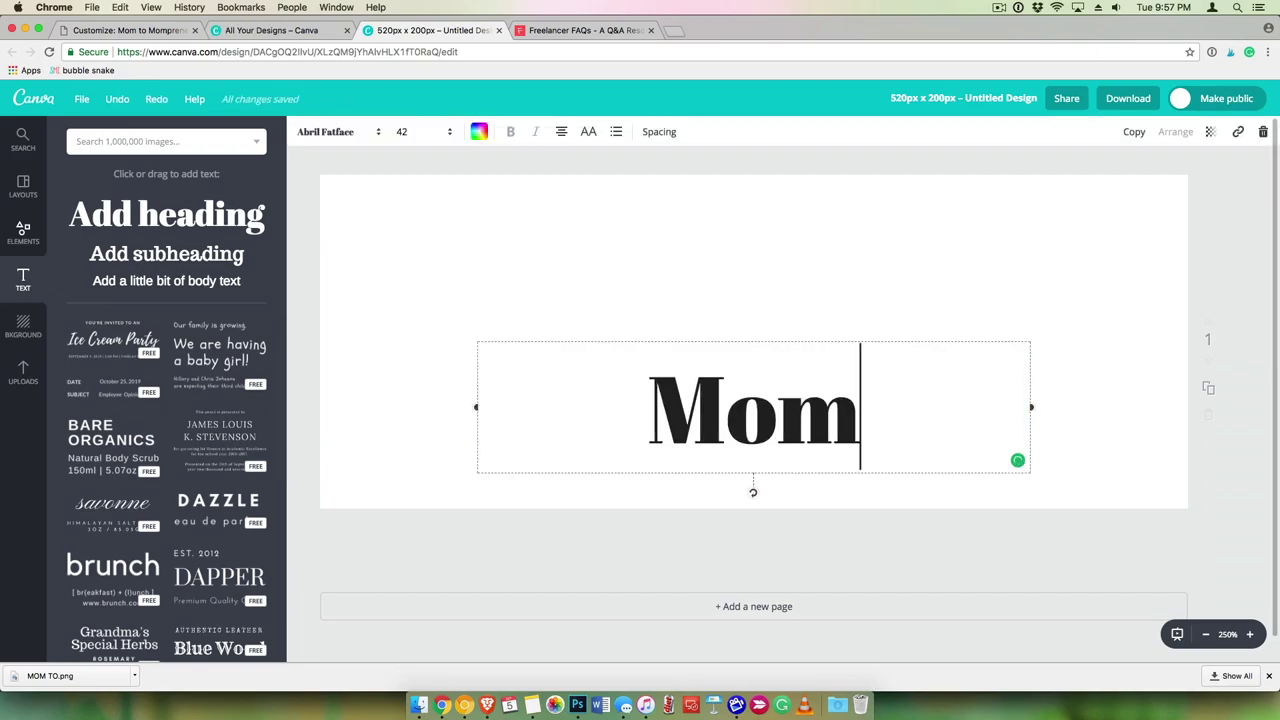
key(BackSpace)
key(BackSpace)
text(O)
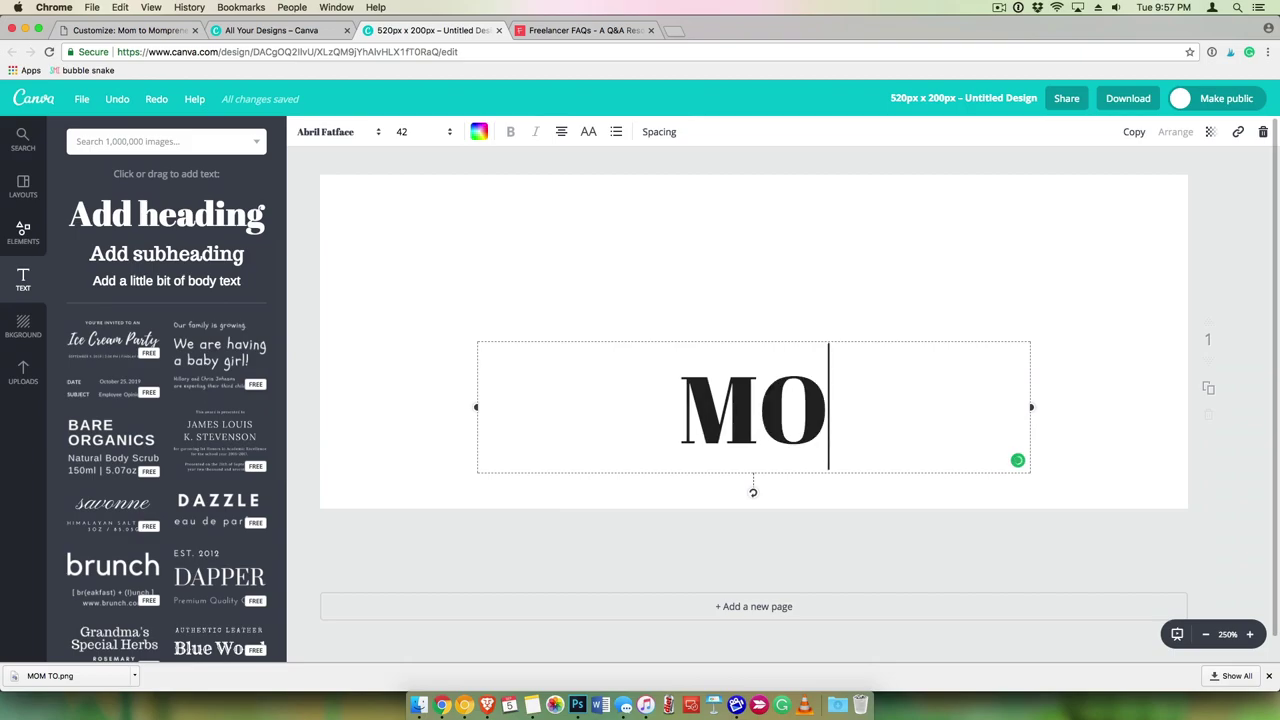
text(M)
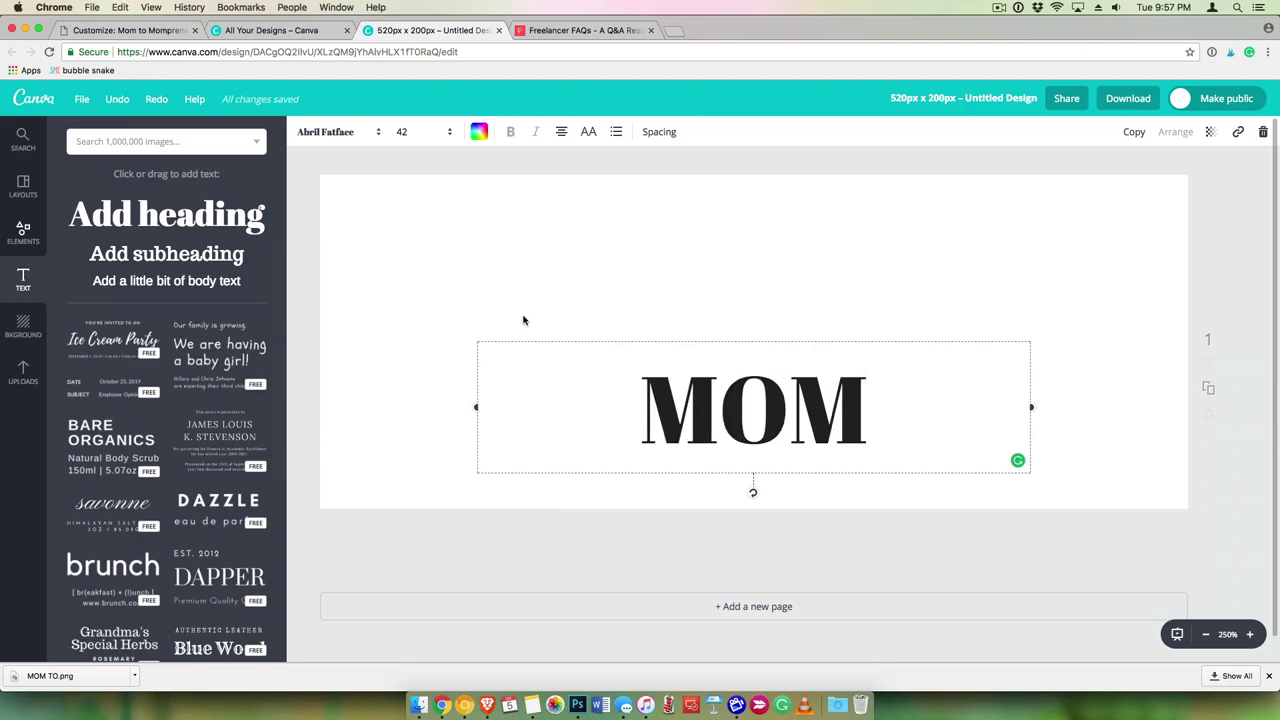
click(390, 363)
drag(694, 376, 580, 218)
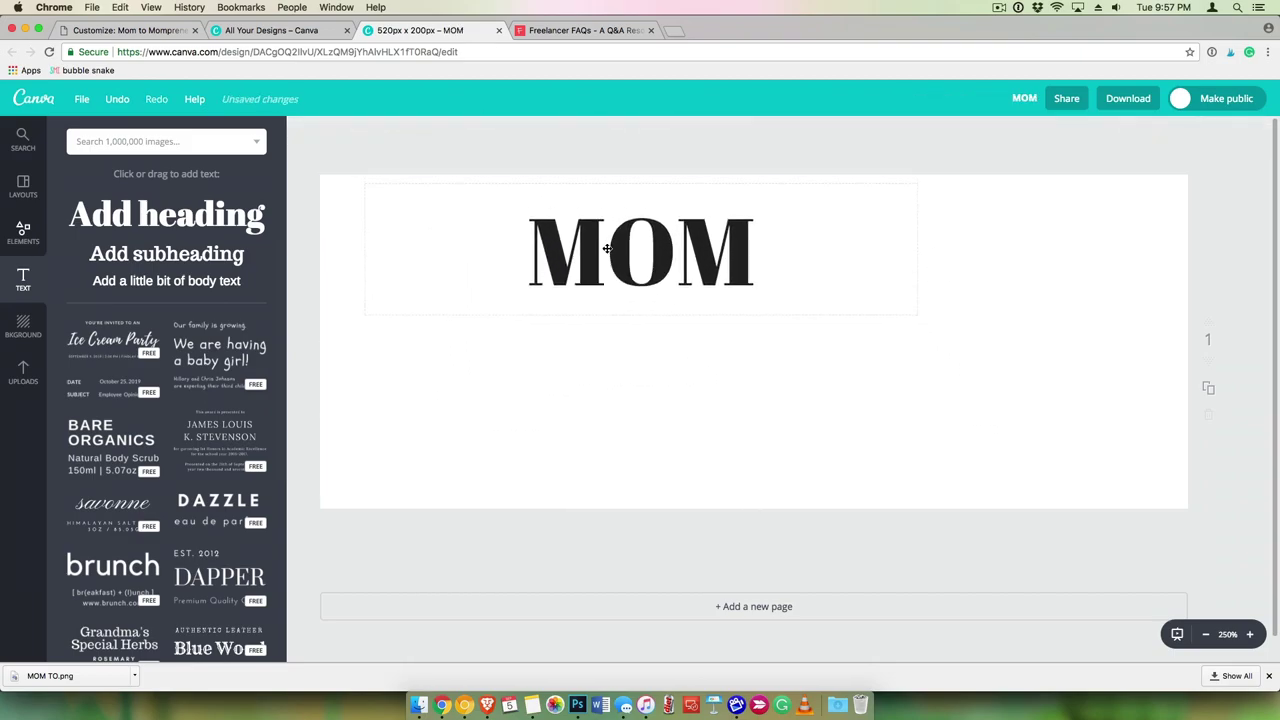
Add a second heading reading 'TO', narrow it, and place it beside MOM.
drag(110, 212, 585, 380)
click(658, 410)
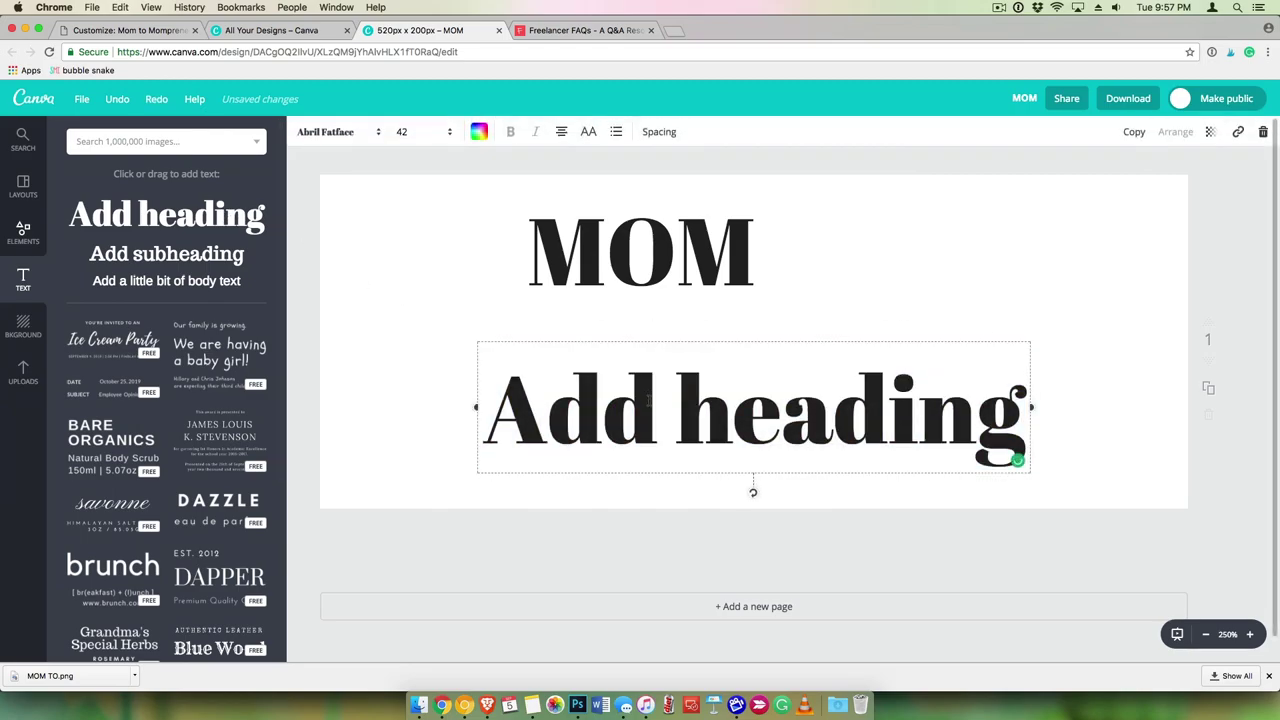
double_click(656, 410)
triple_click(655, 413)
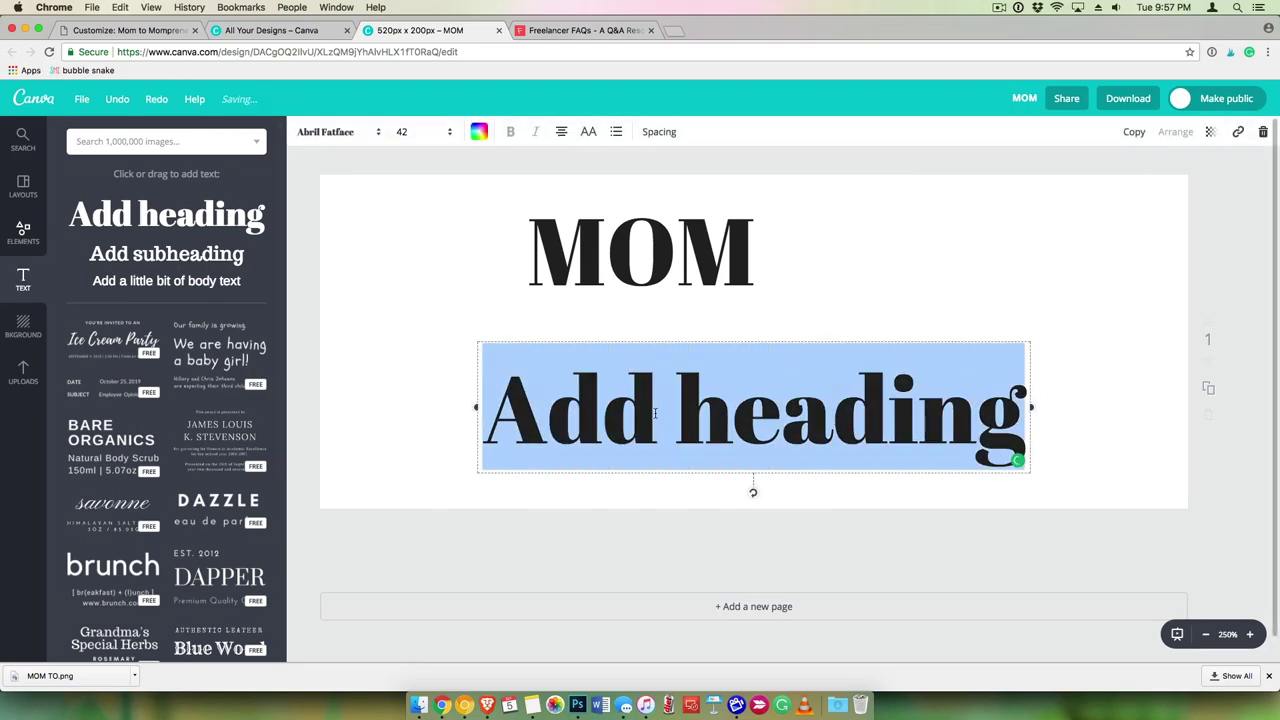
text(TO)
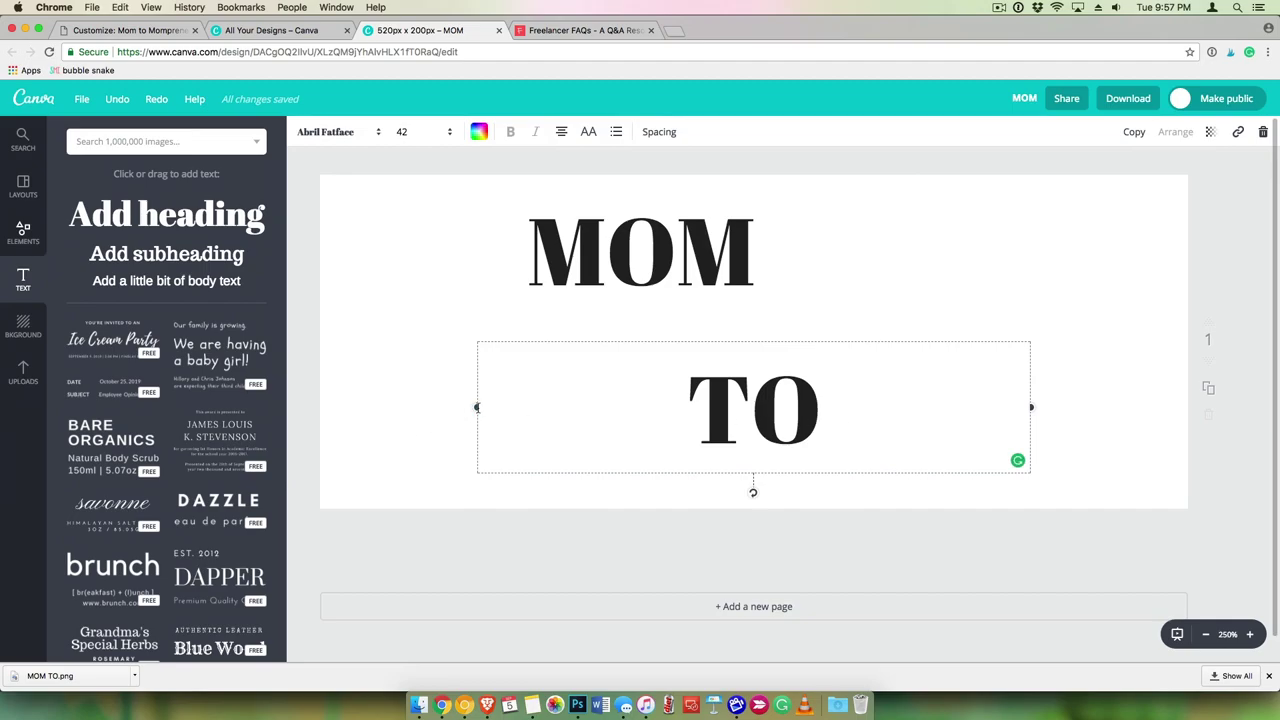
drag(477, 407, 747, 427)
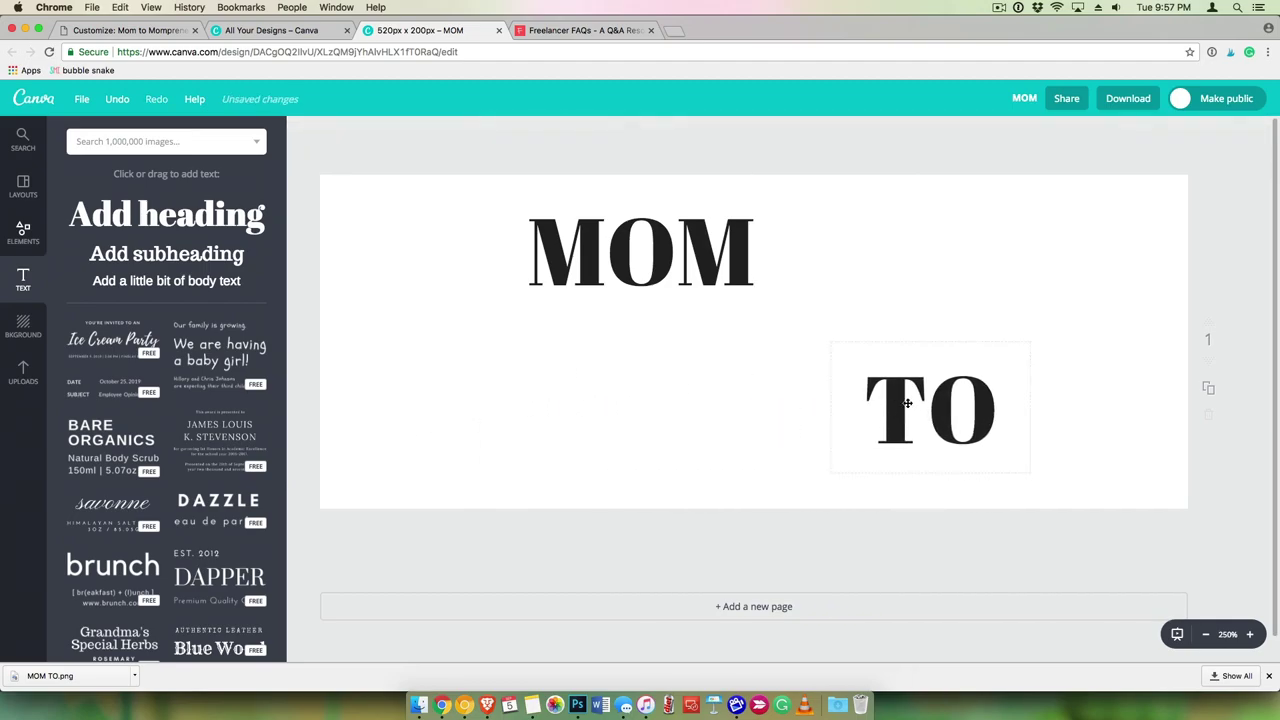
drag(900, 410, 844, 274)
Add a third heading reading 'Mompreneur' and widen its box to fit one line.
click(207, 237)
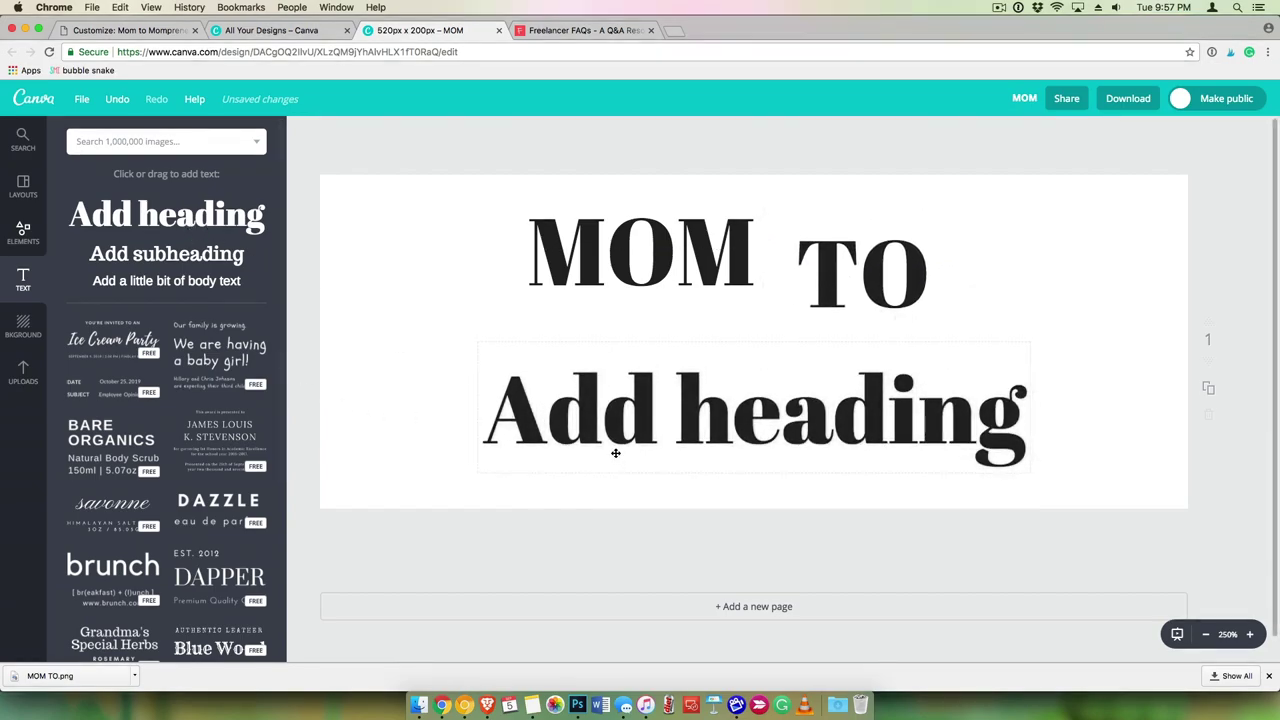
double_click(614, 425)
text(MO)
key(BackSpace)
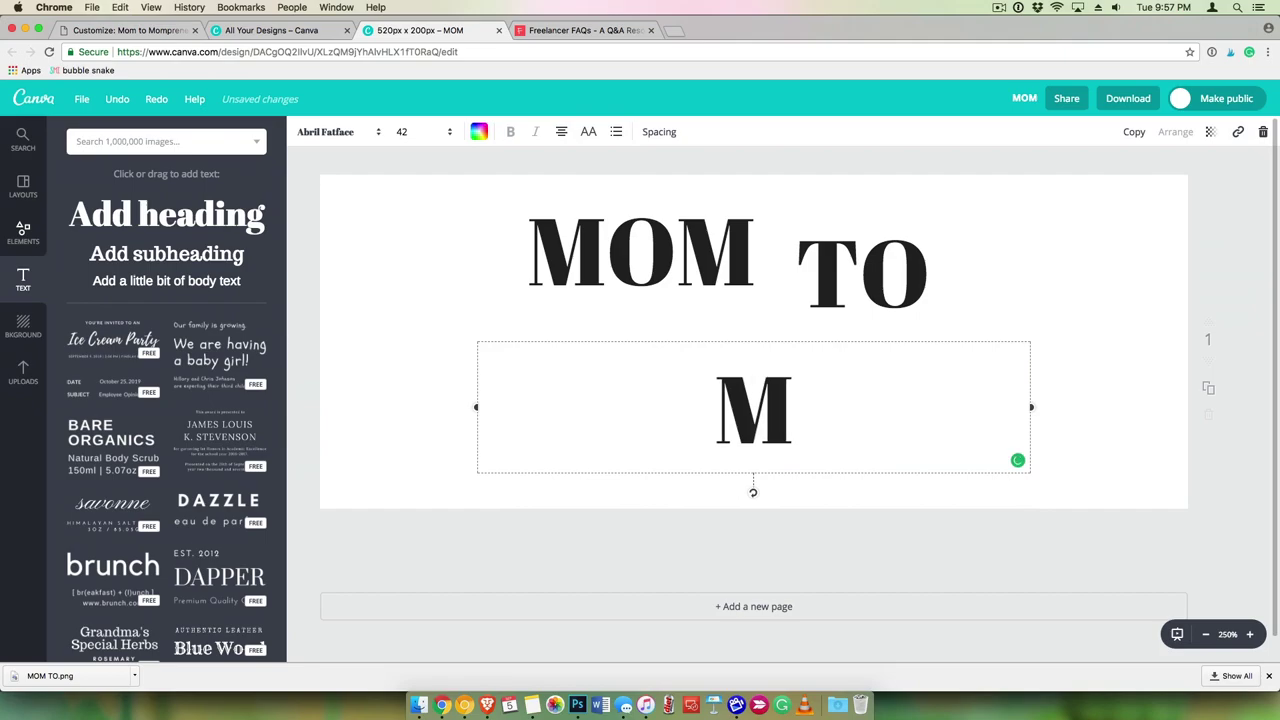
text(ompreneur)
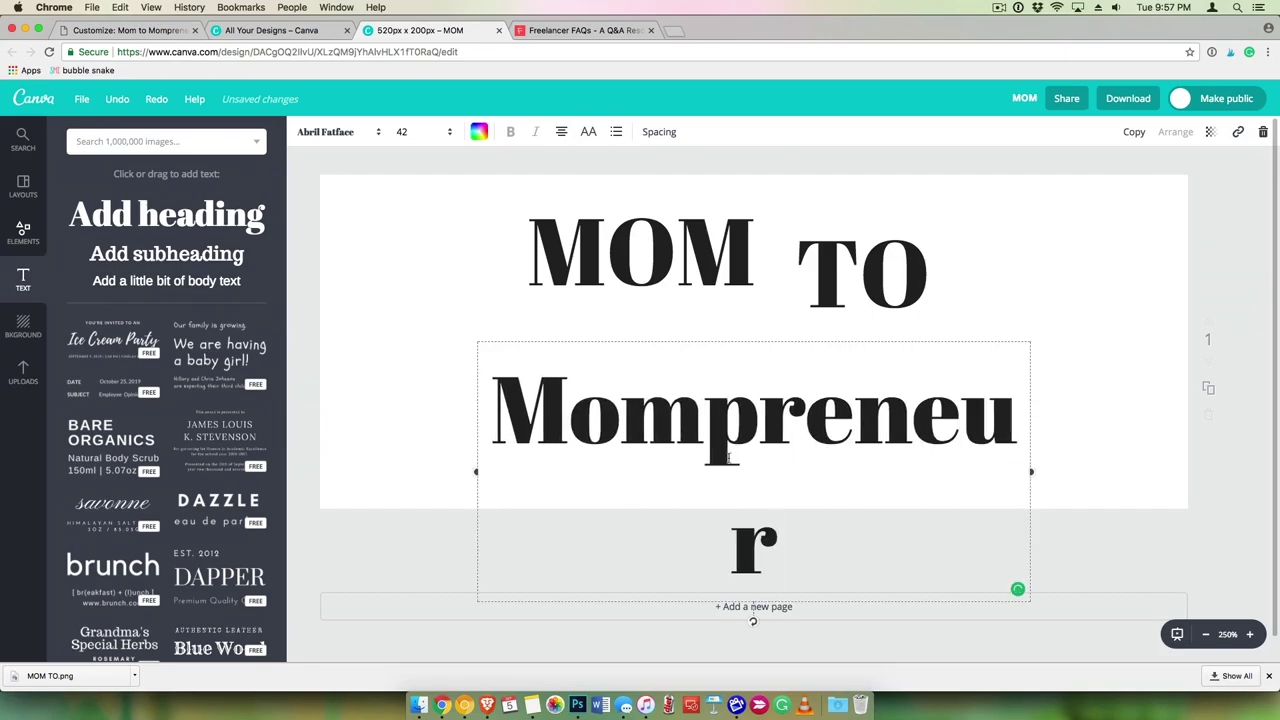
key(BackSpace)
drag(1035, 473, 1100, 407)
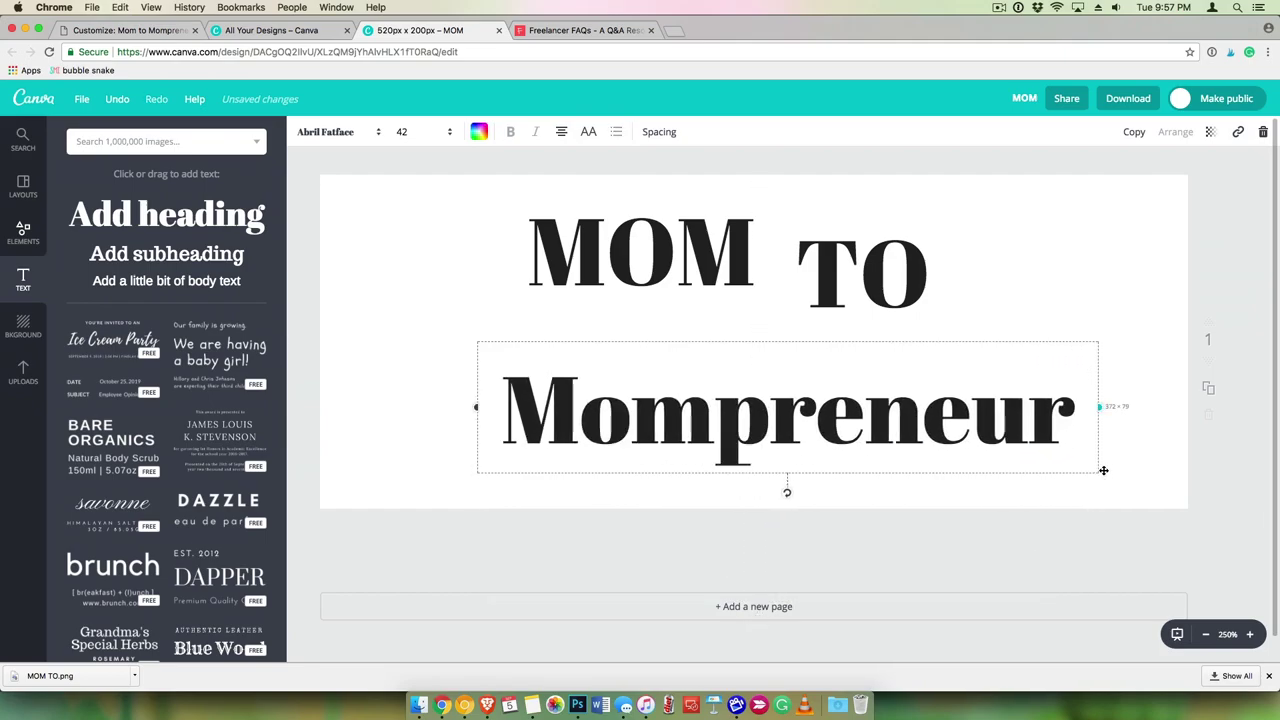
drag(474, 412, 342, 407)
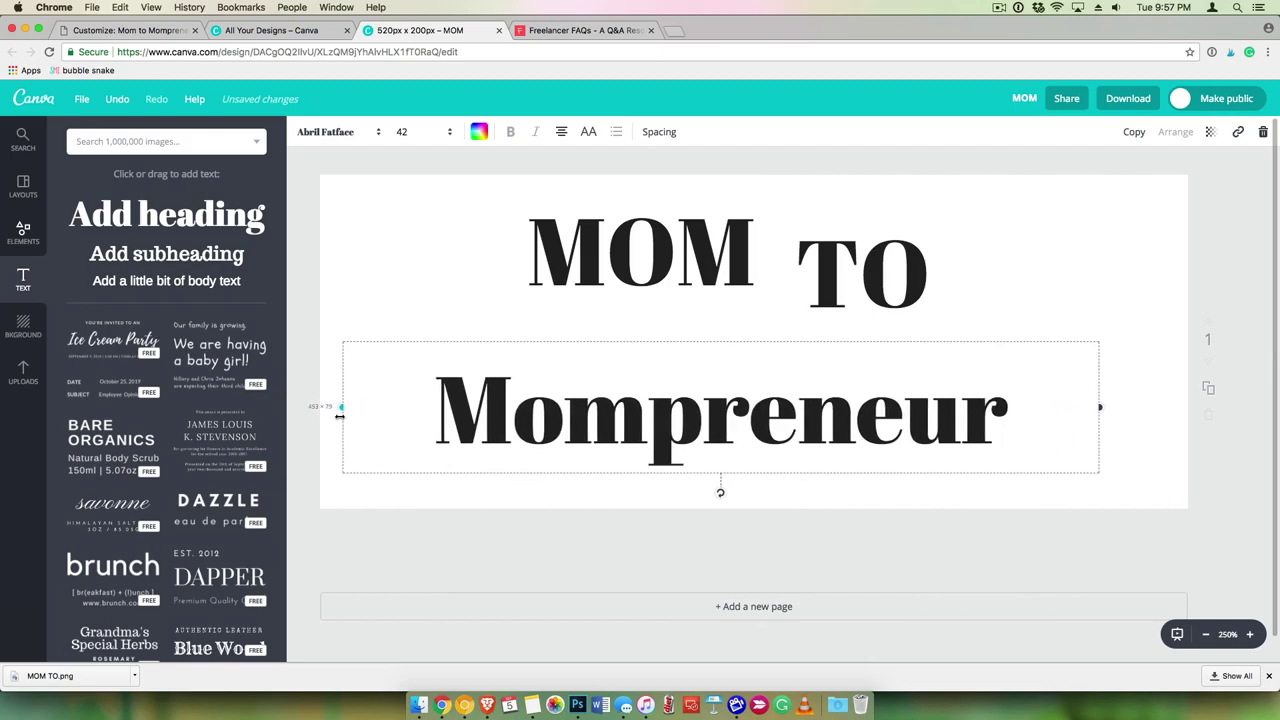
Set MOM in the Lato font with tighter letter spacing.
click(580, 238)
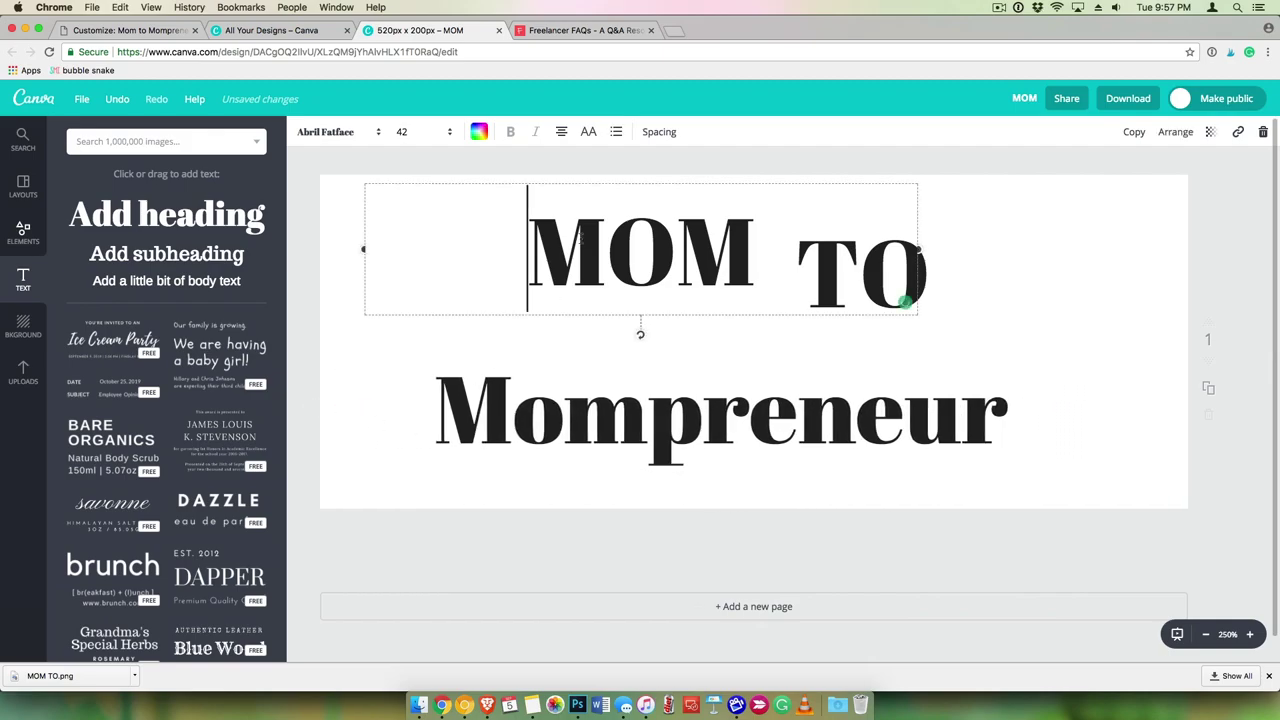
click(342, 134)
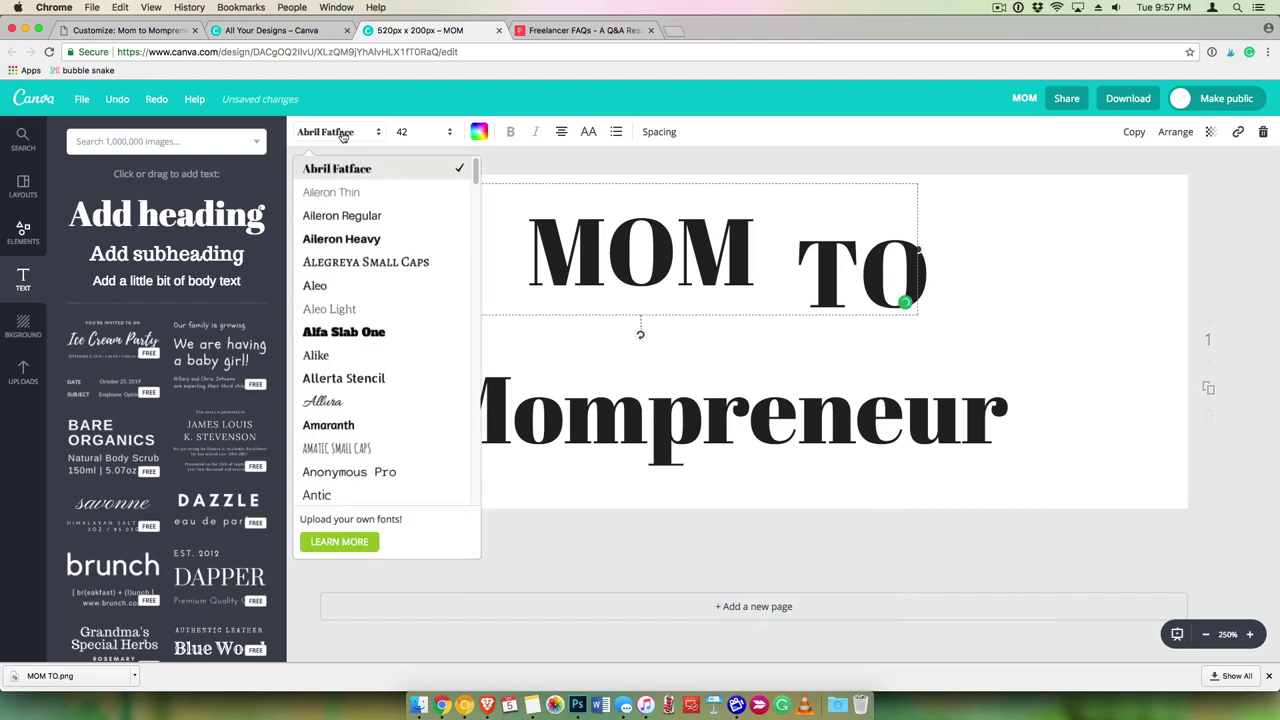
scroll(375, 300, down, 15)
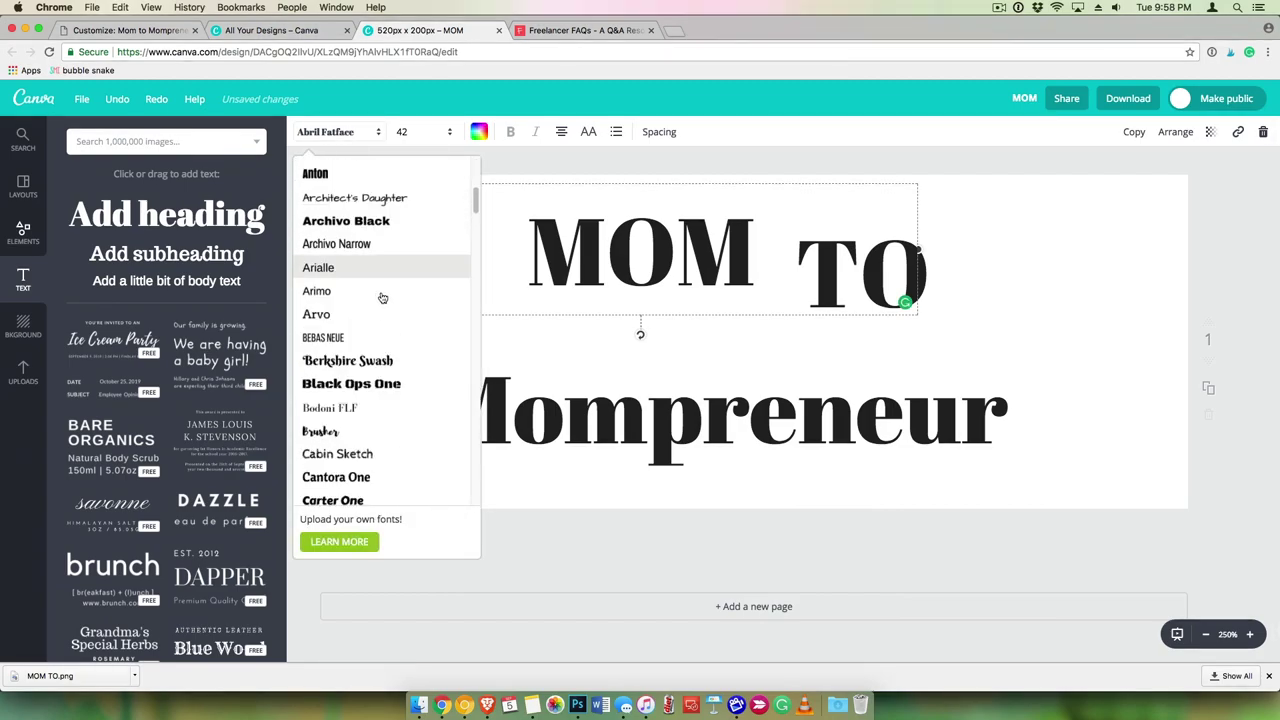
scroll(372, 354, down, 5)
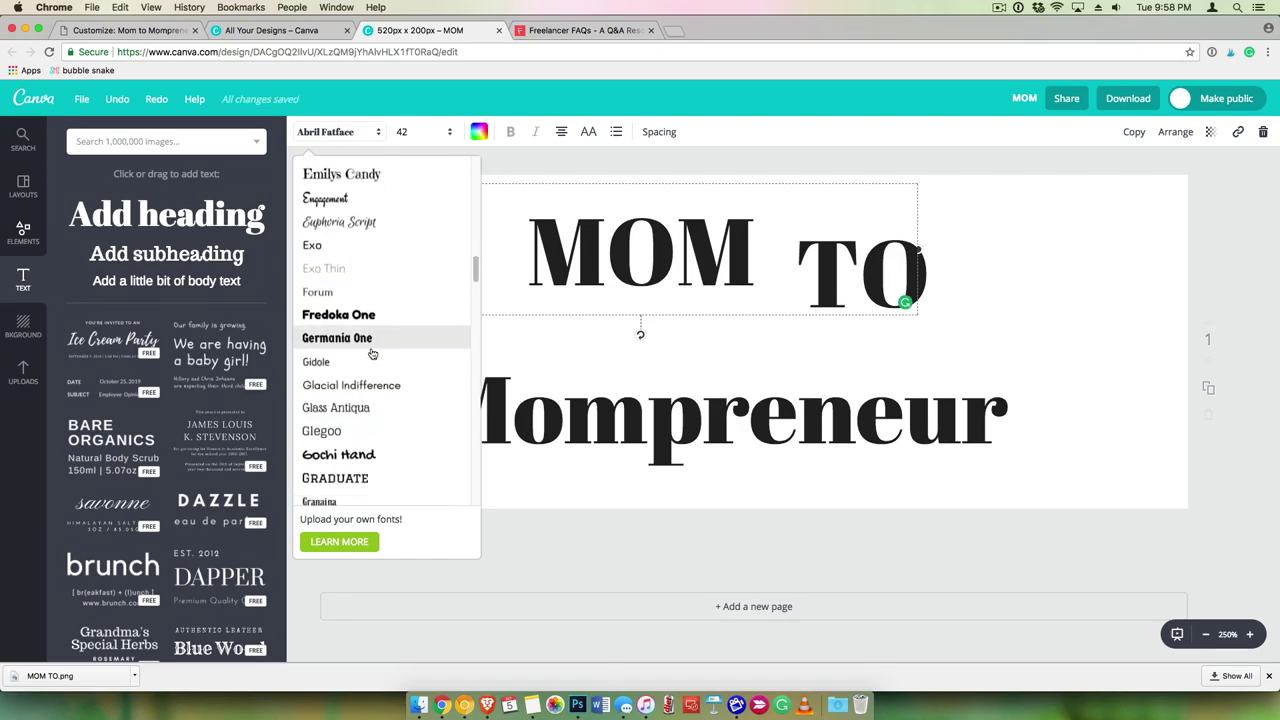
scroll(372, 354, down, 10)
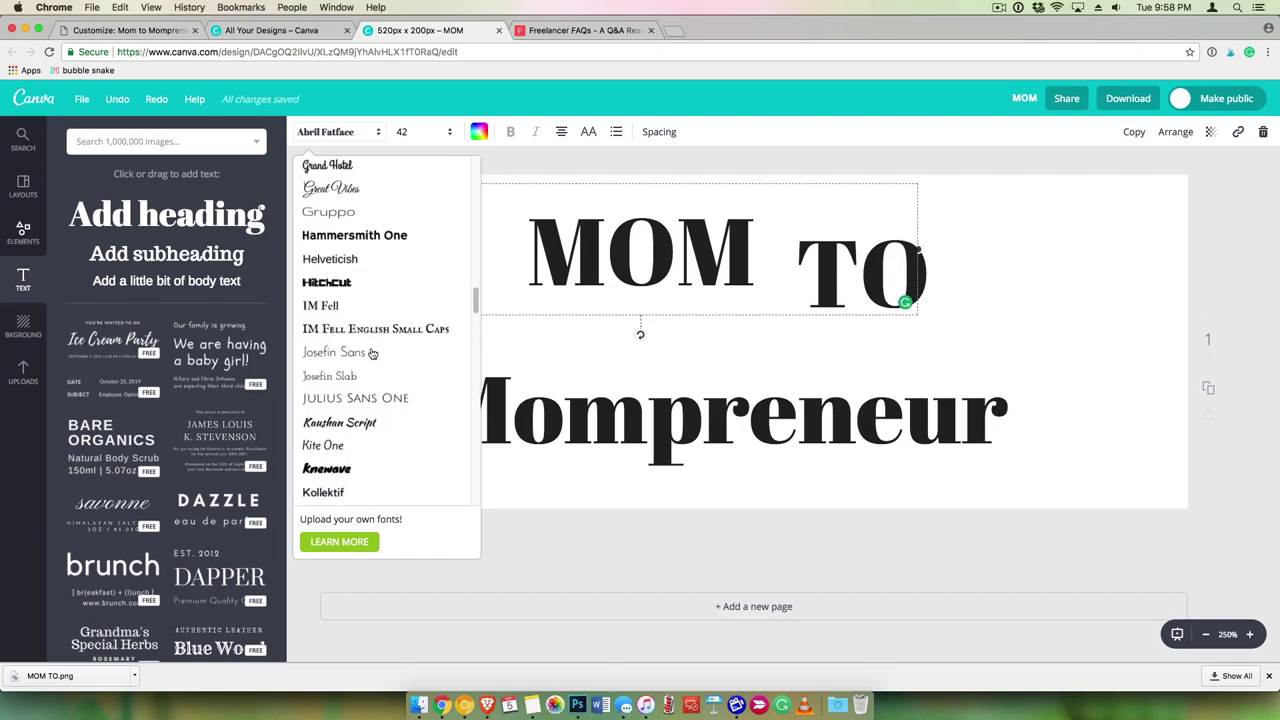
click(345, 403)
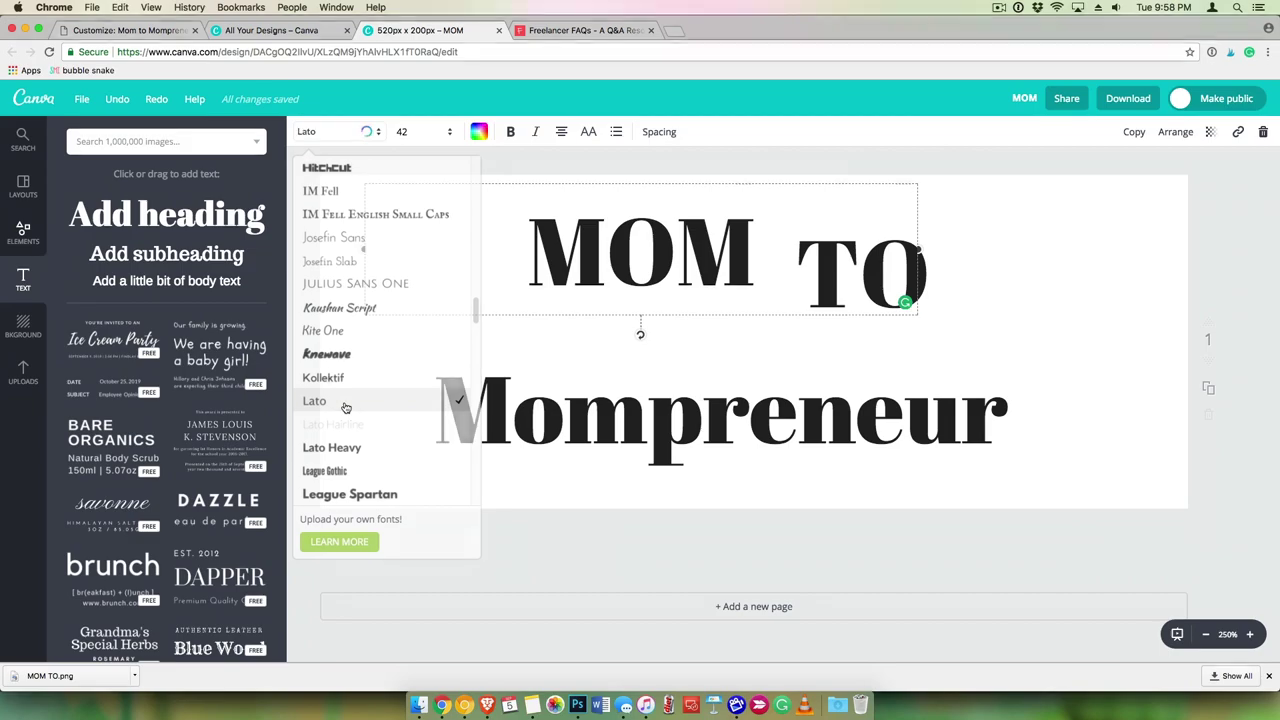
click(659, 131)
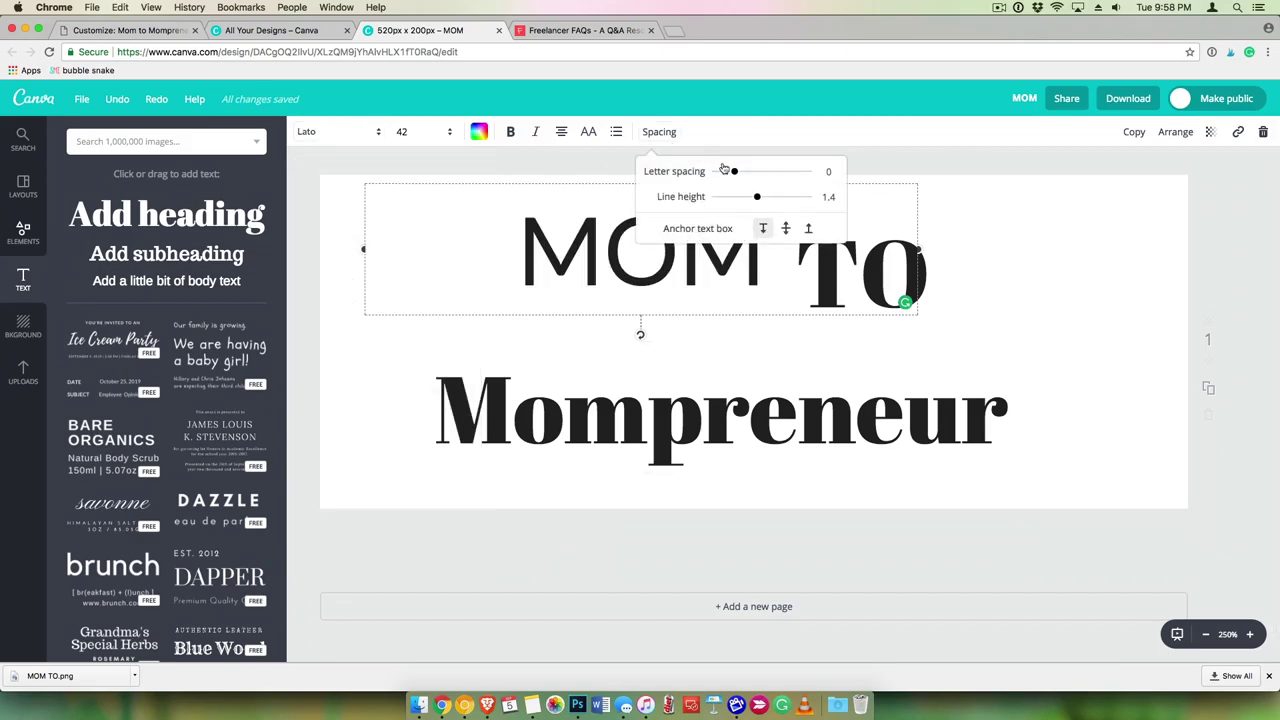
drag(735, 172, 727, 172)
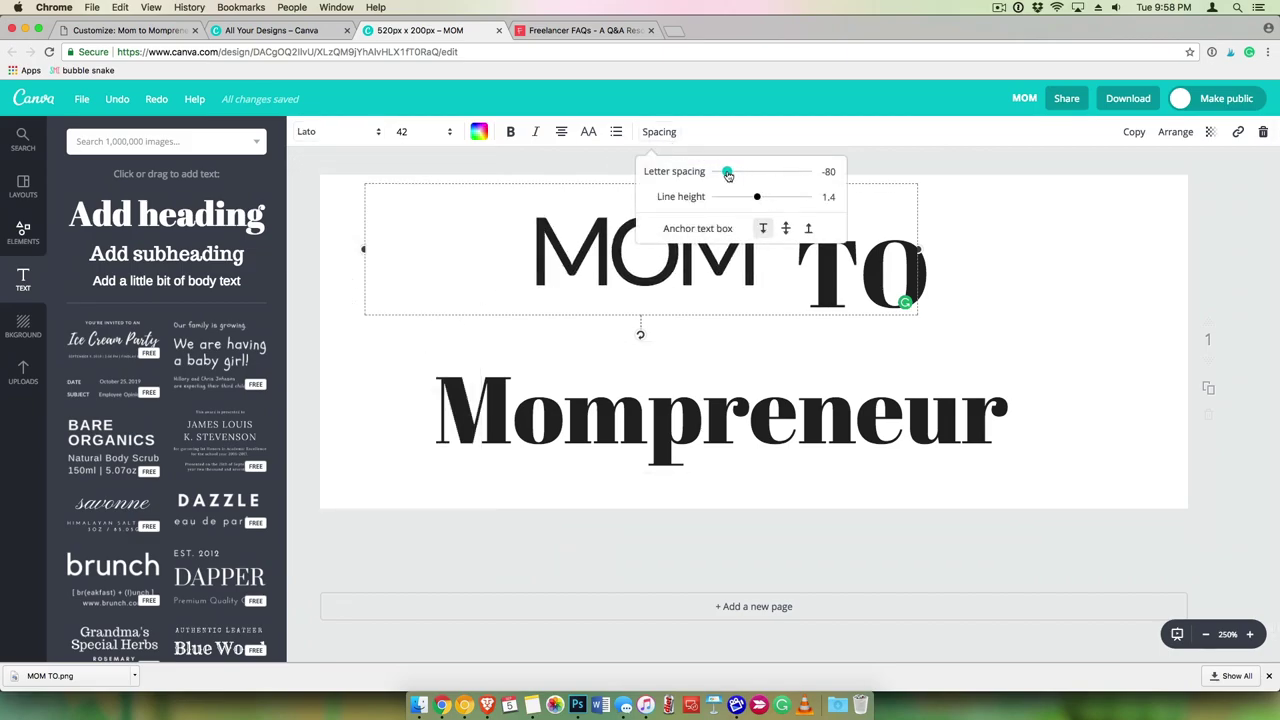
click(961, 246)
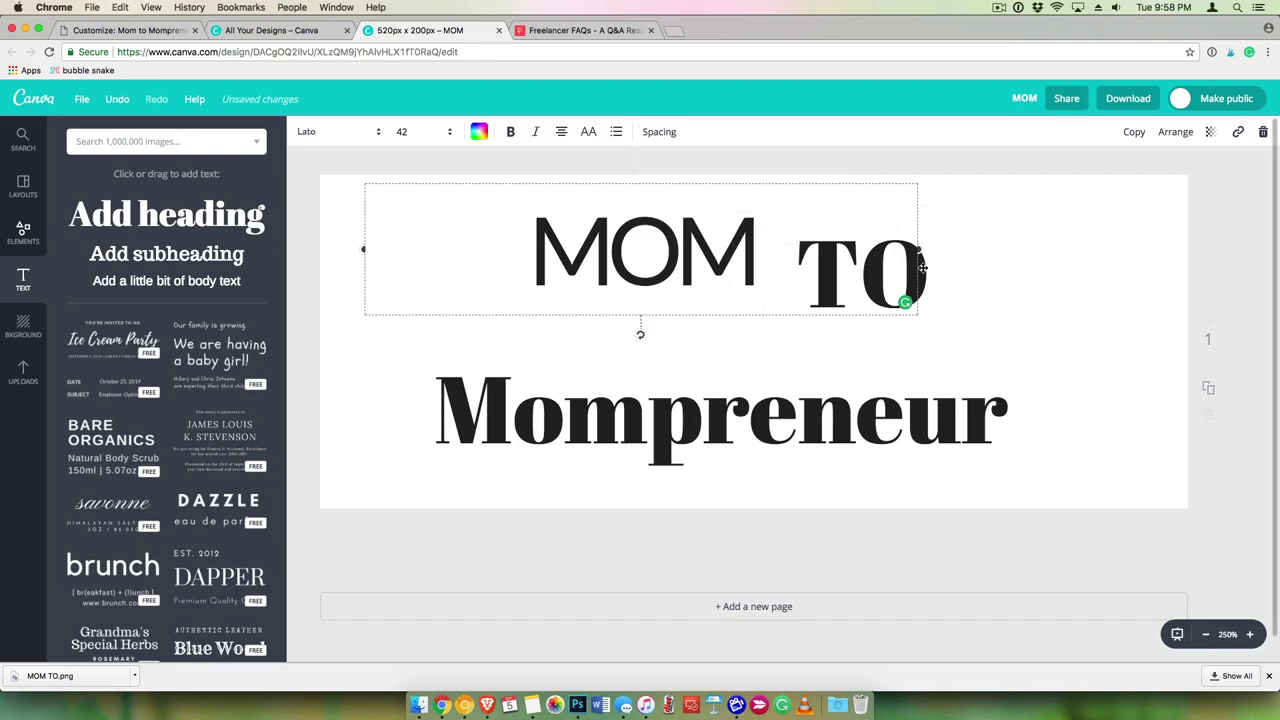
Set TO in Lato with tighter letter spacing as well.
click(955, 268)
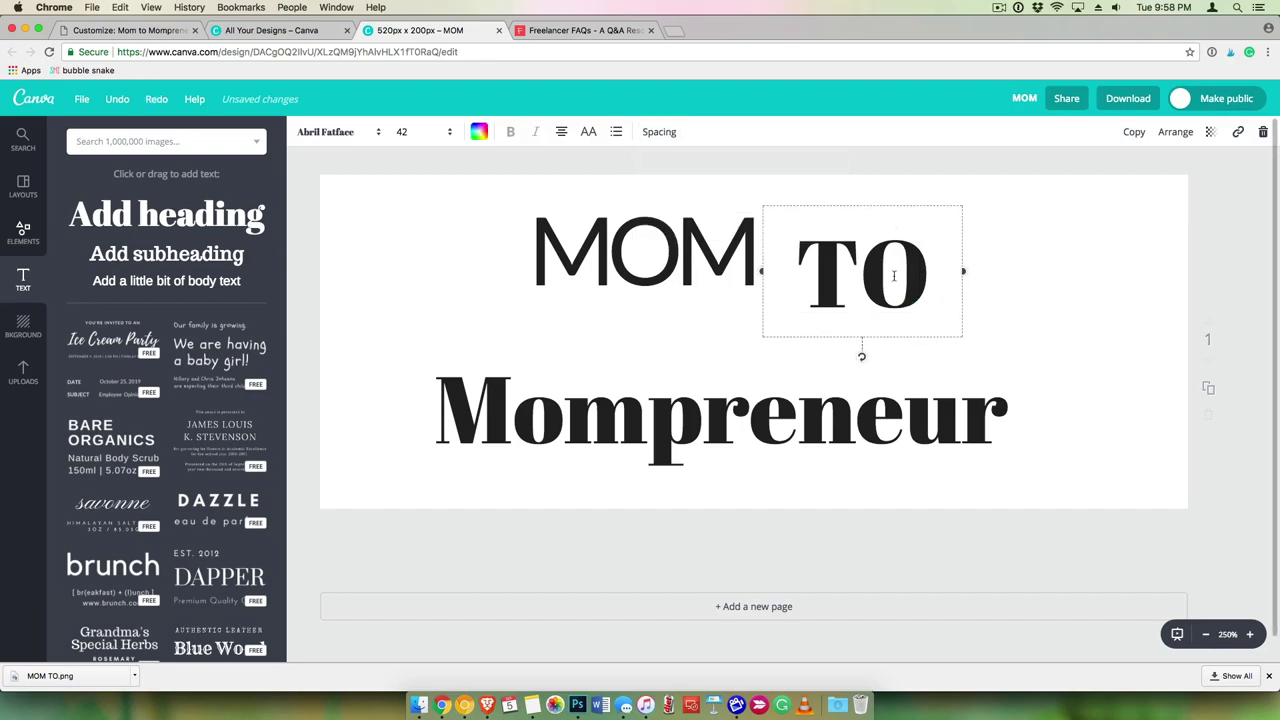
drag(810, 270, 930, 270)
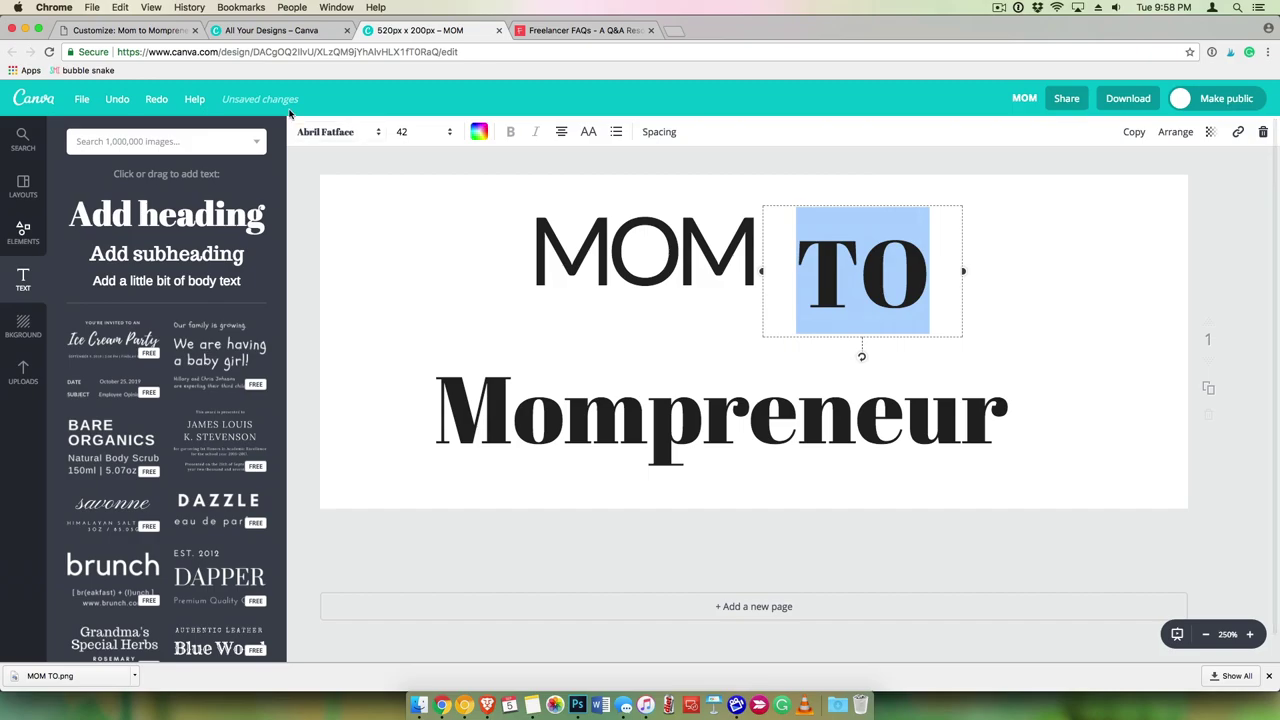
click(330, 131)
click(318, 208)
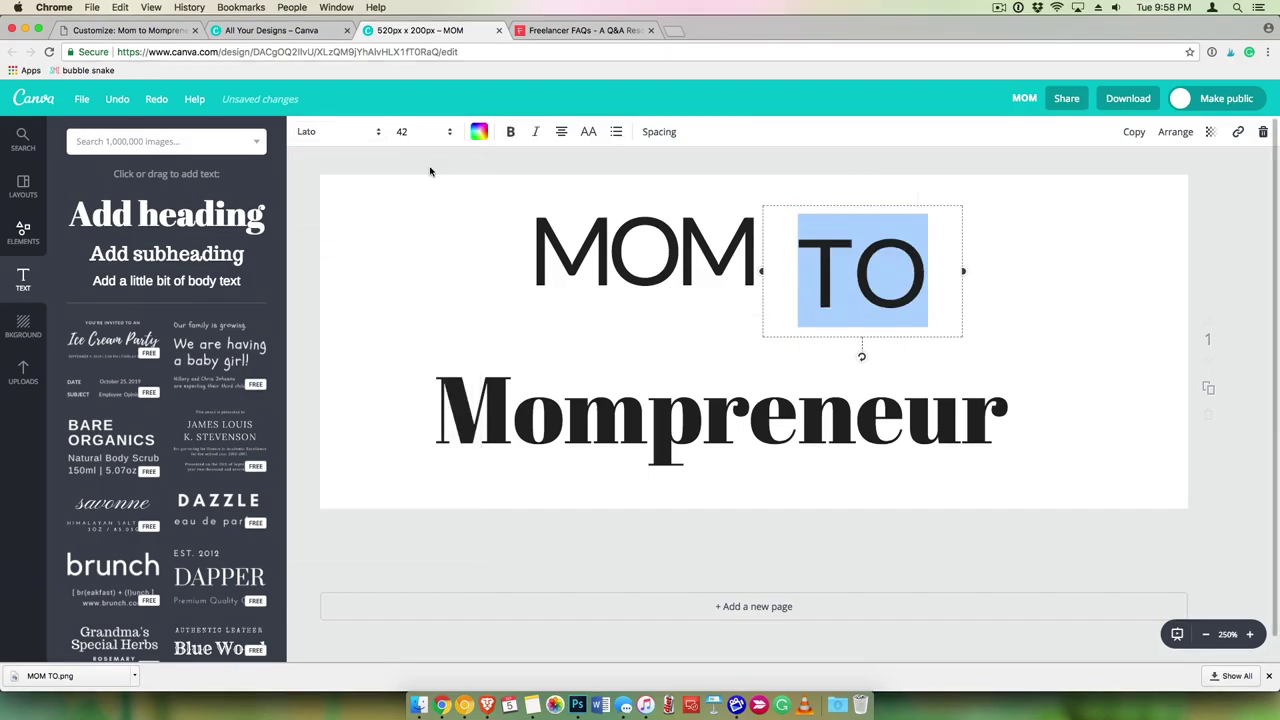
click(659, 131)
drag(737, 171, 724, 175)
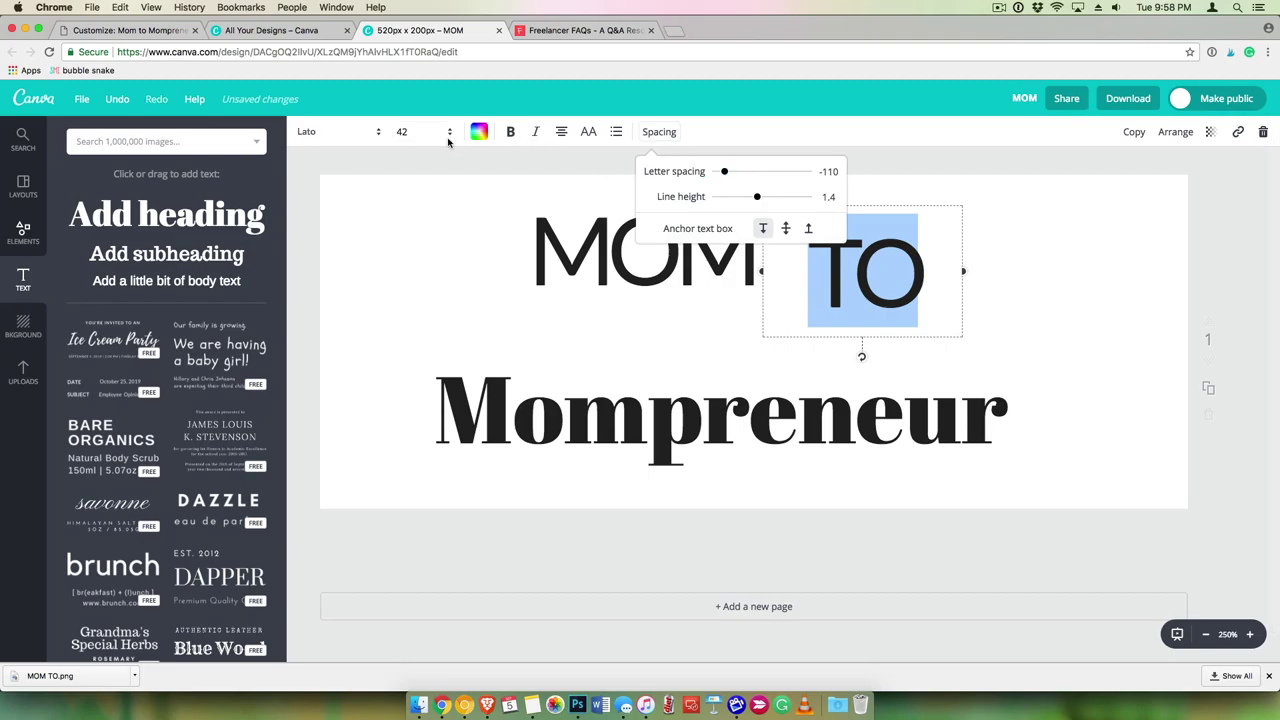
Shrink TO to size 21 and narrow its box so it sits further right.
click(399, 129)
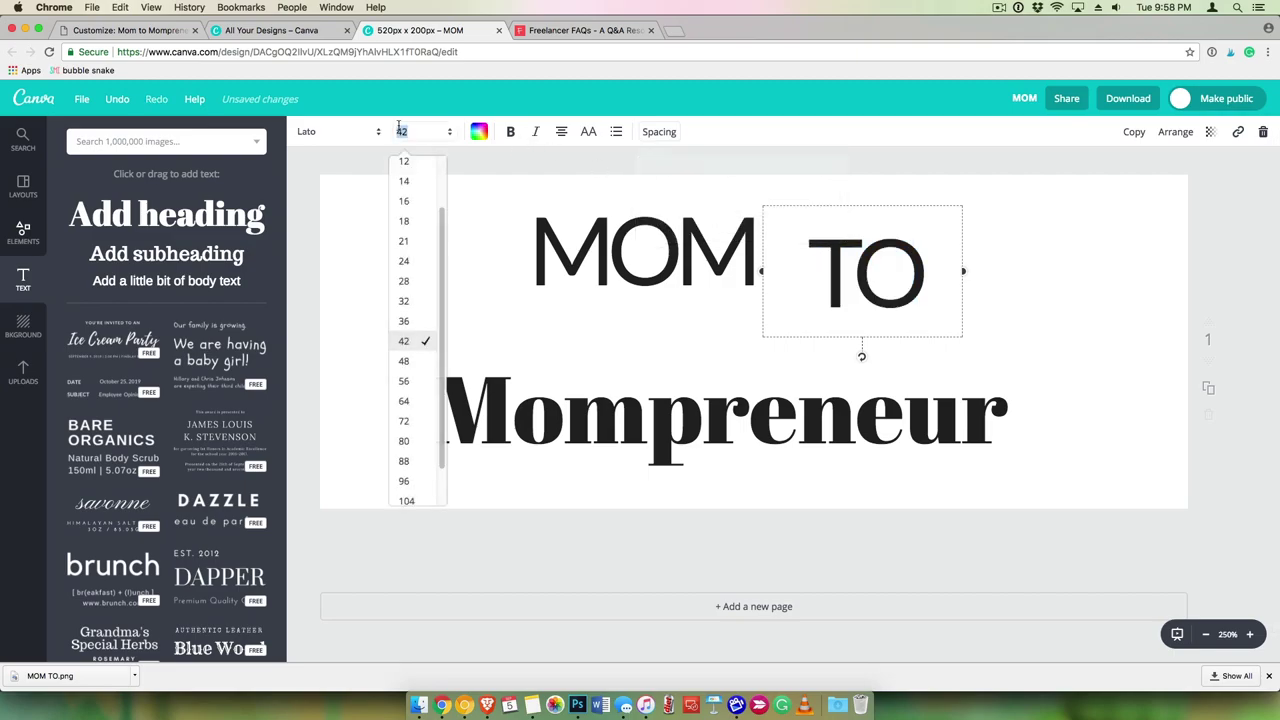
click(404, 281)
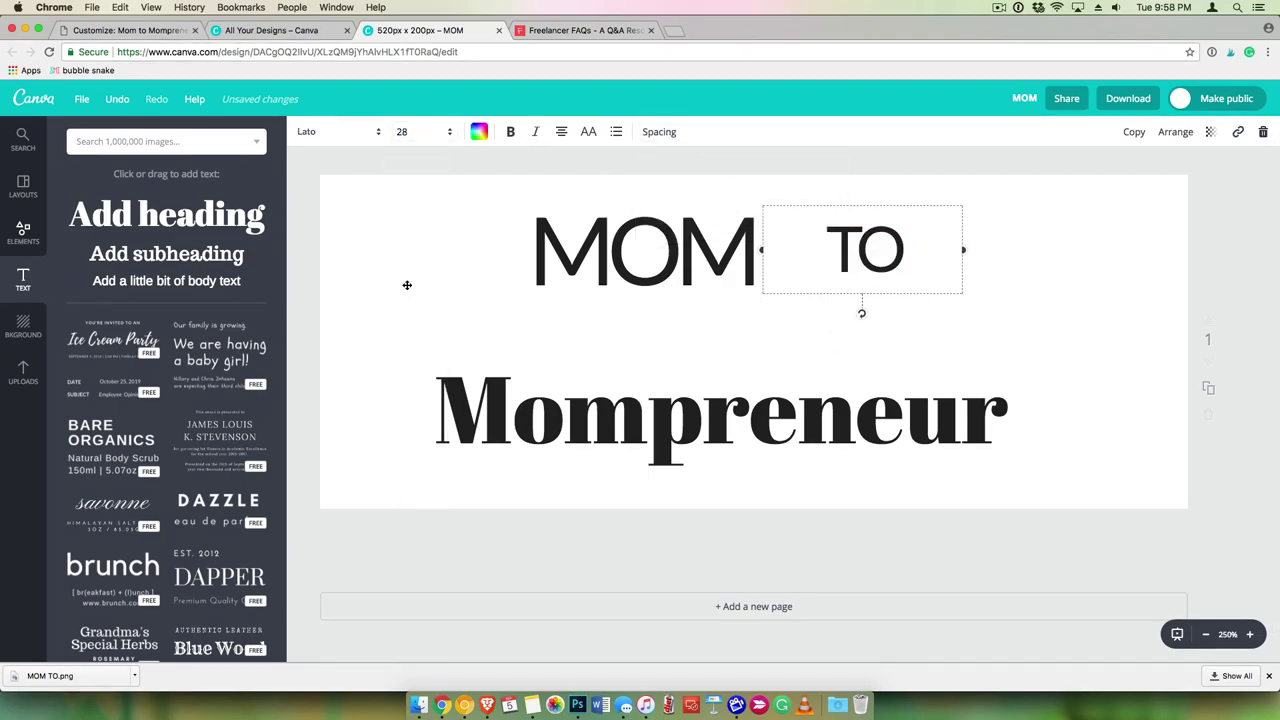
click(416, 131)
click(404, 243)
click(357, 251)
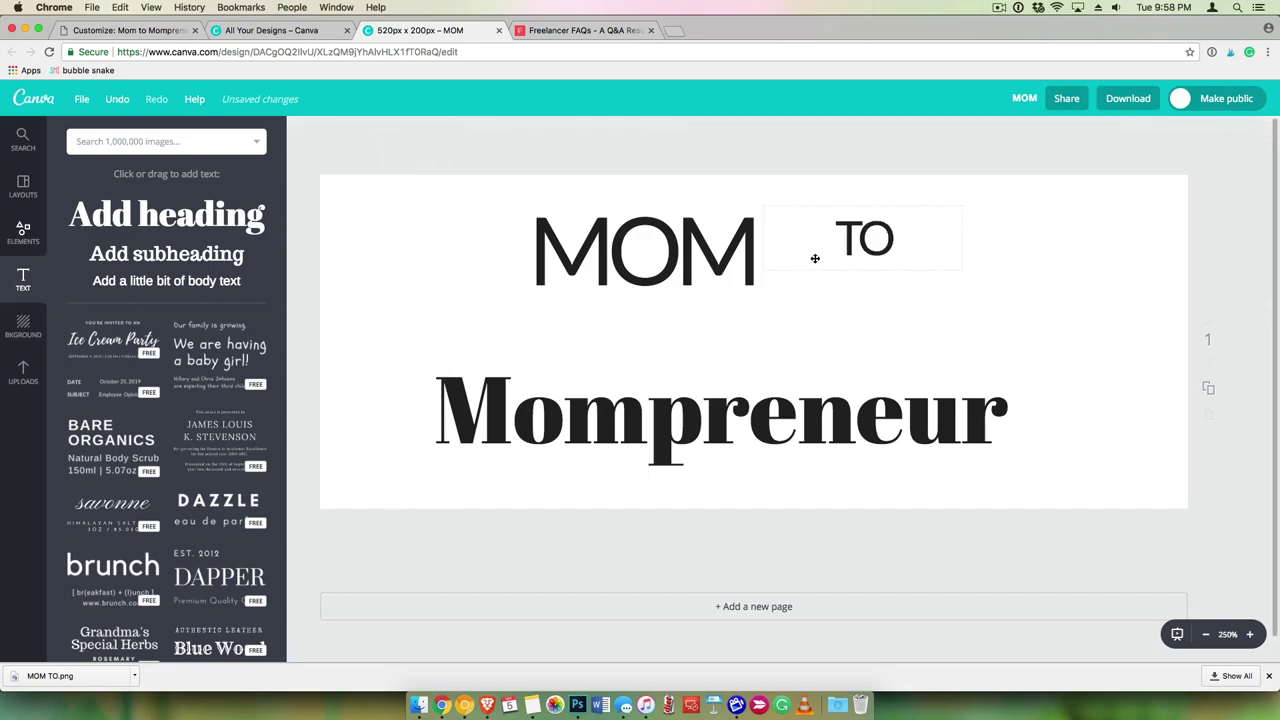
click(843, 240)
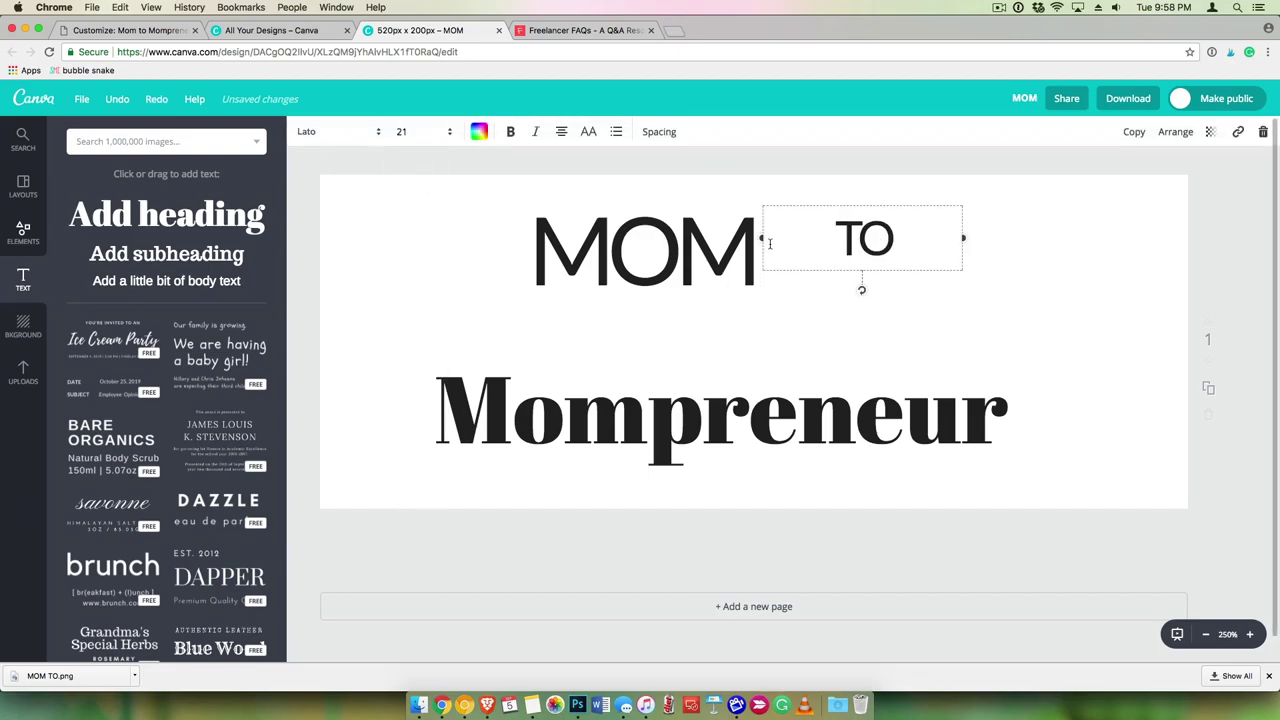
drag(760, 238, 857, 236)
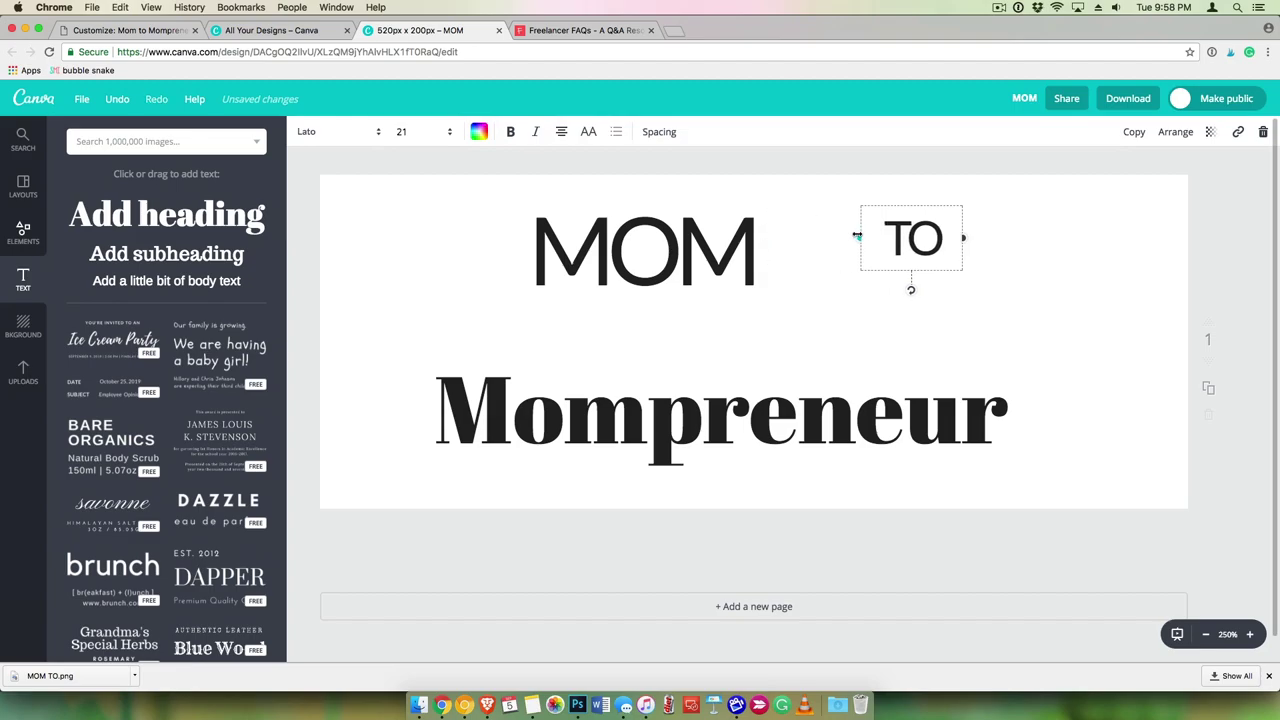
click(765, 354)
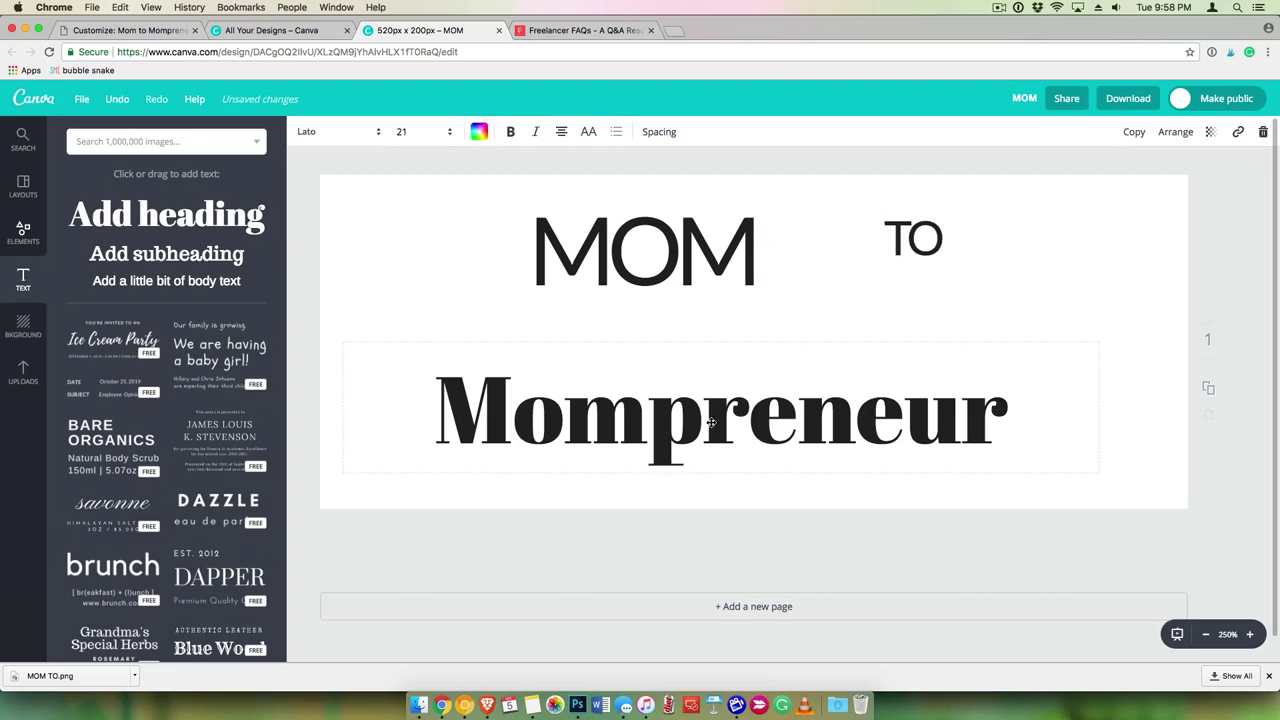
Try Clicker Script, Brusher and Lobster Two fonts on the Mompreneur text.
click(341, 131)
scroll(387, 341, down, 5)
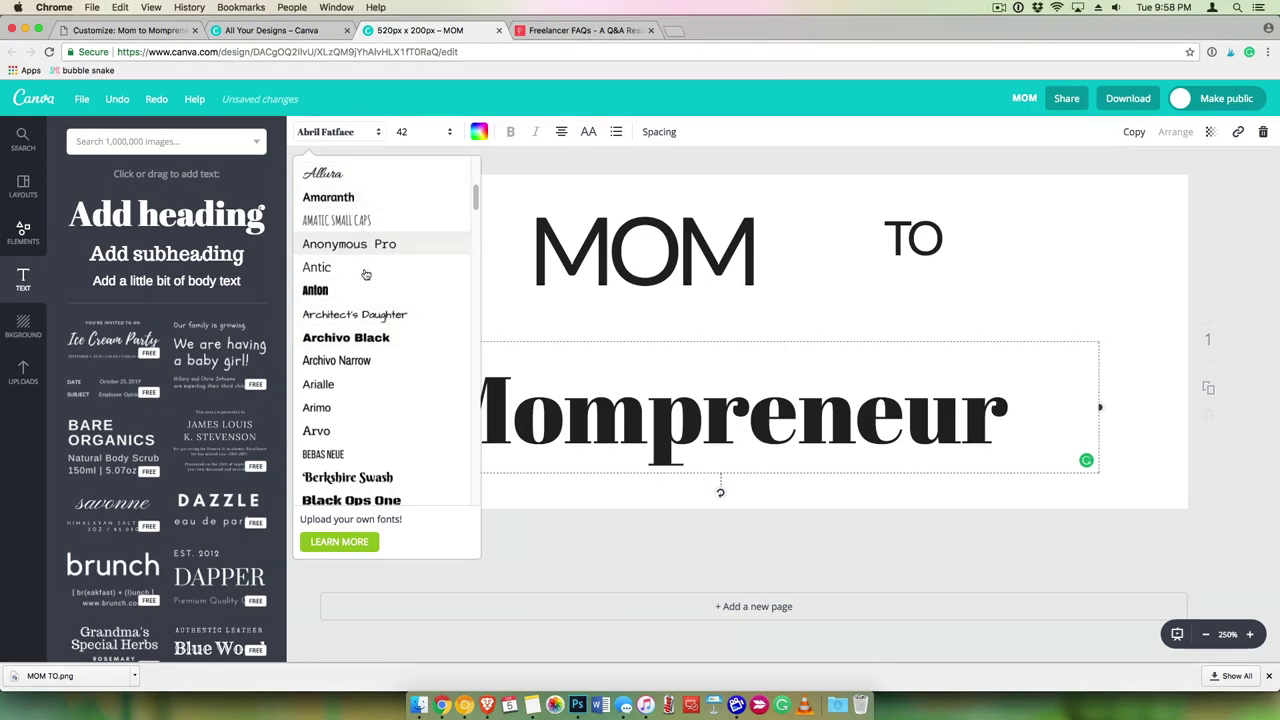
scroll(388, 380, down, 7)
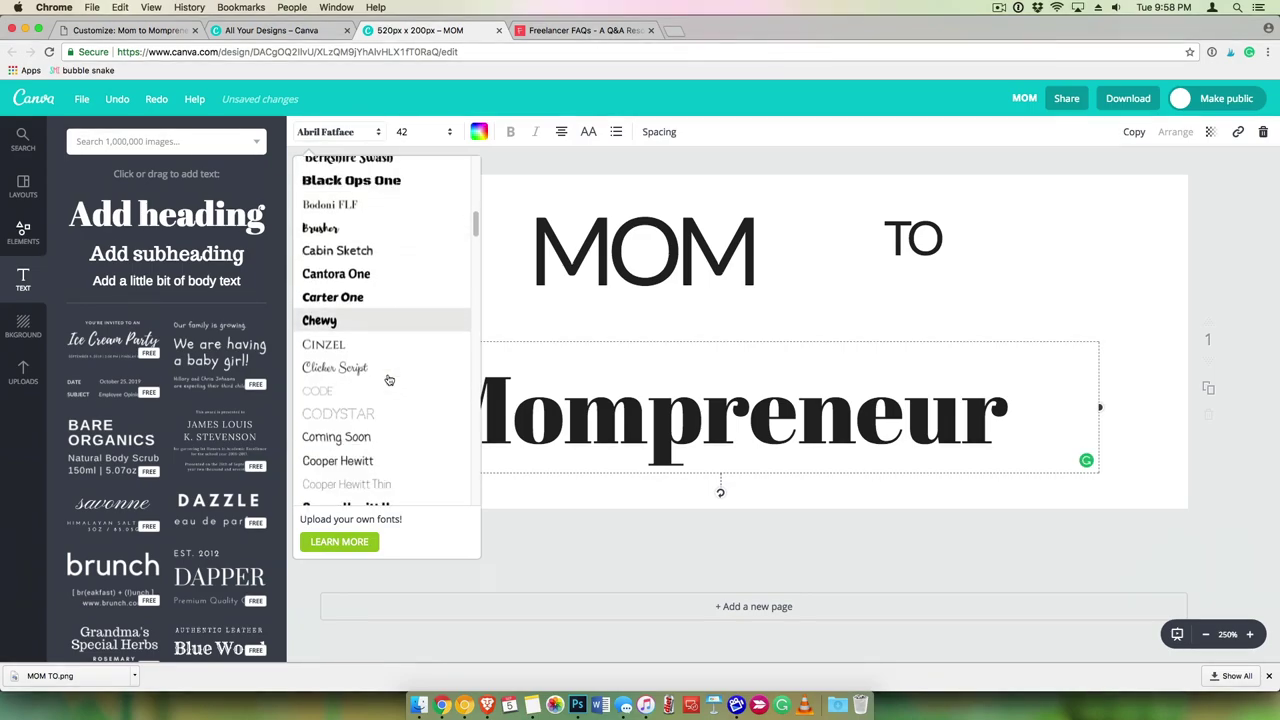
click(383, 376)
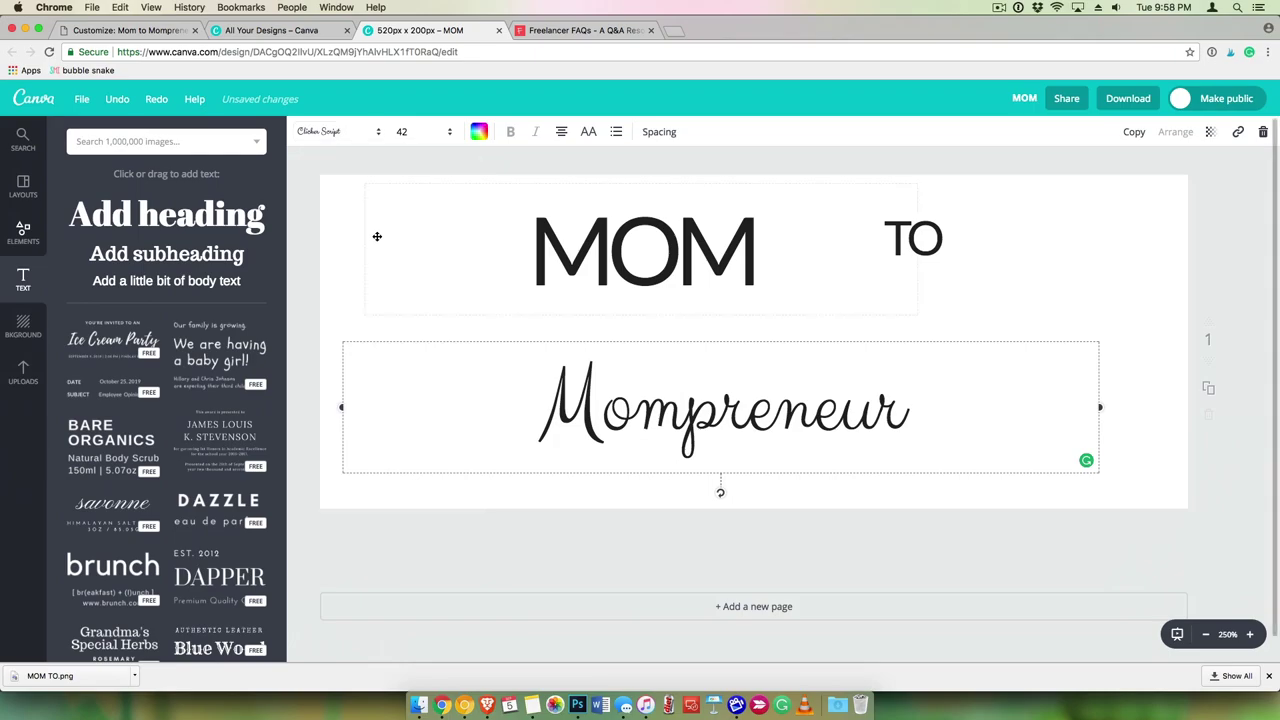
click(362, 136)
scroll(368, 391, down, 10)
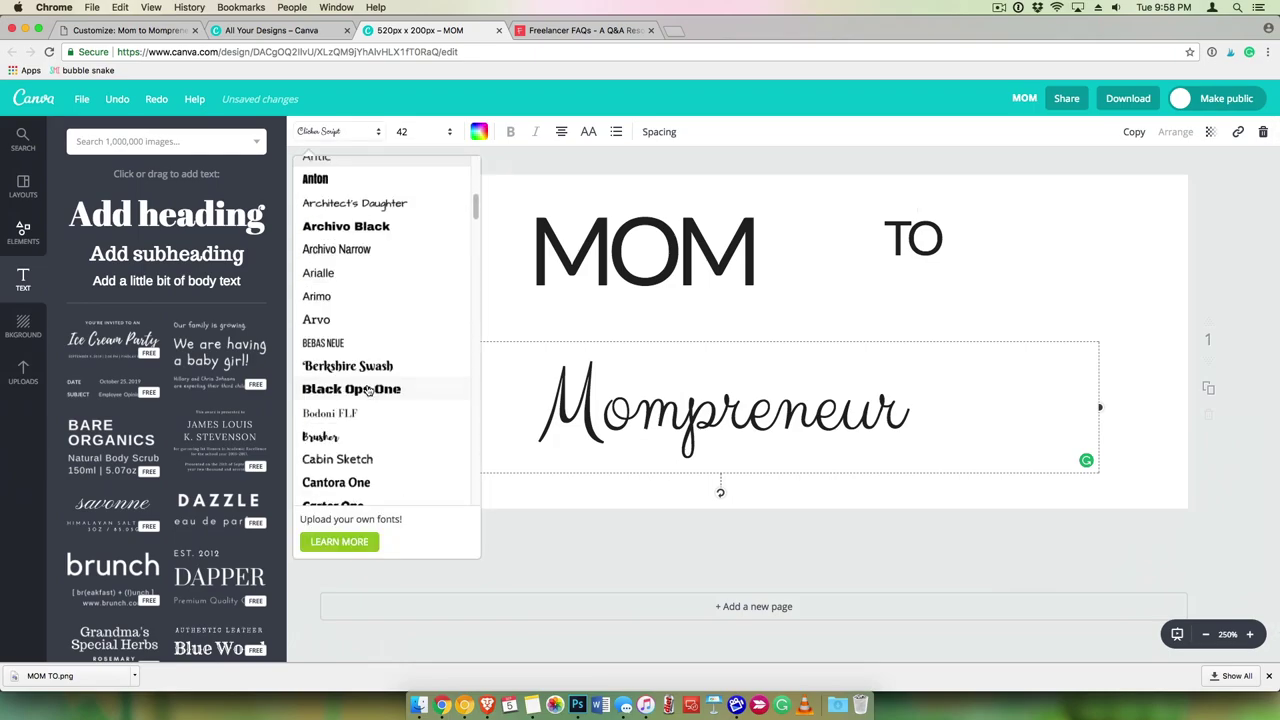
click(368, 393)
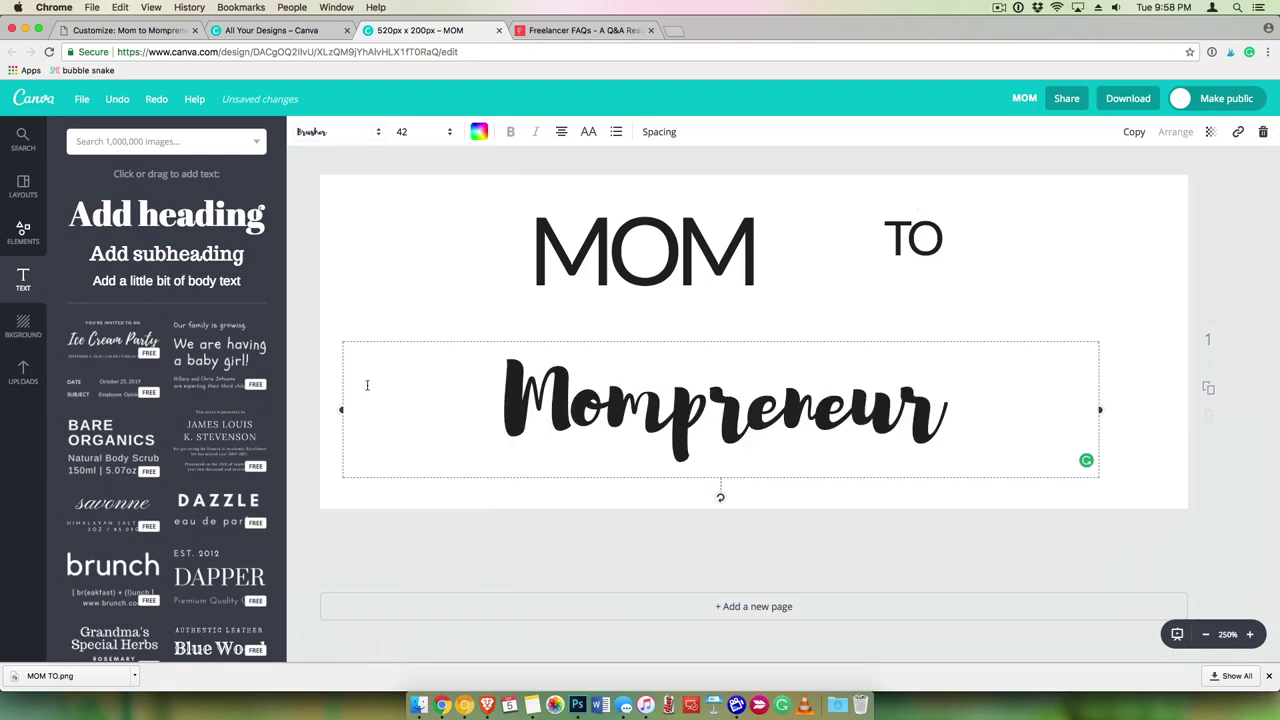
click(347, 131)
scroll(354, 401, down, 5)
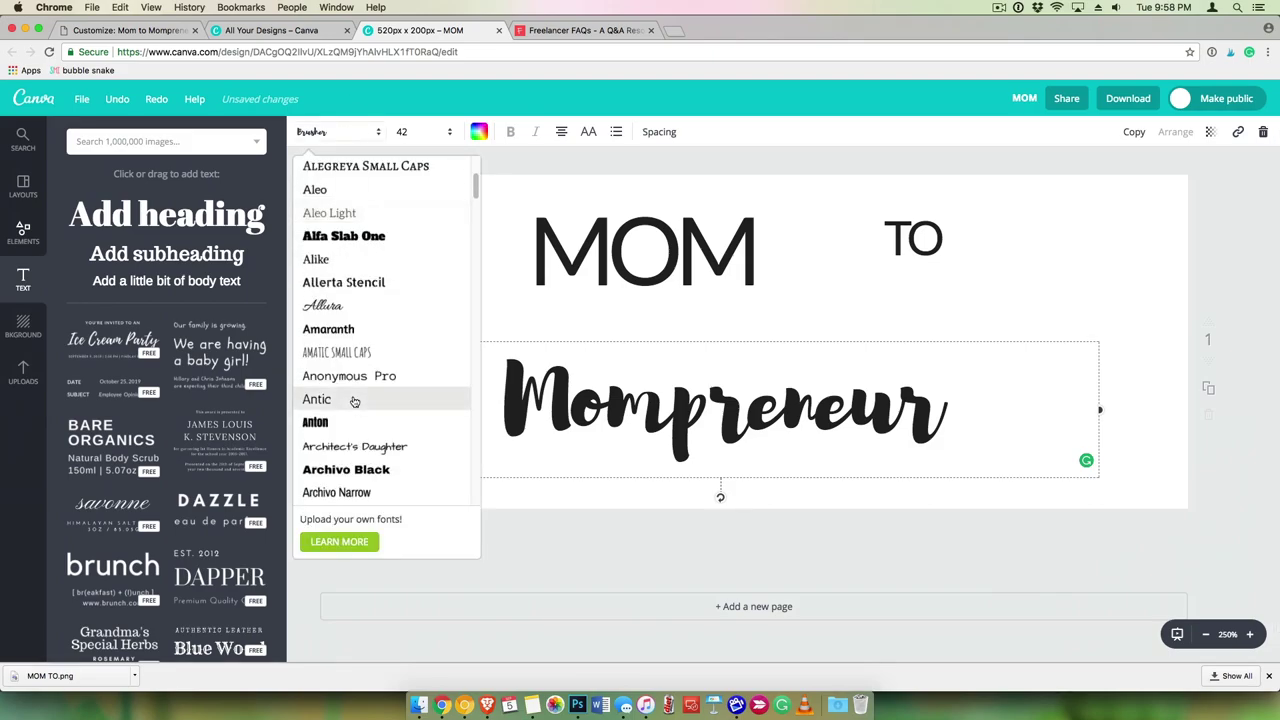
scroll(354, 401, down, 10)
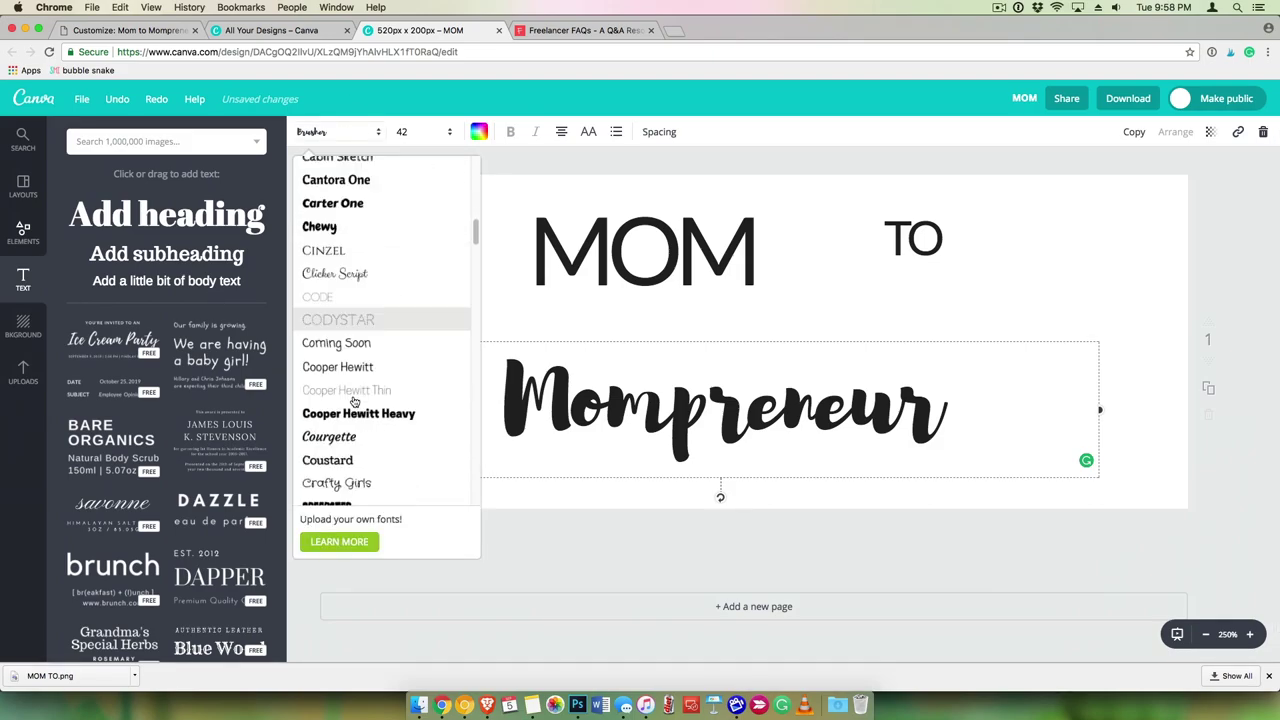
scroll(354, 401, down, 5)
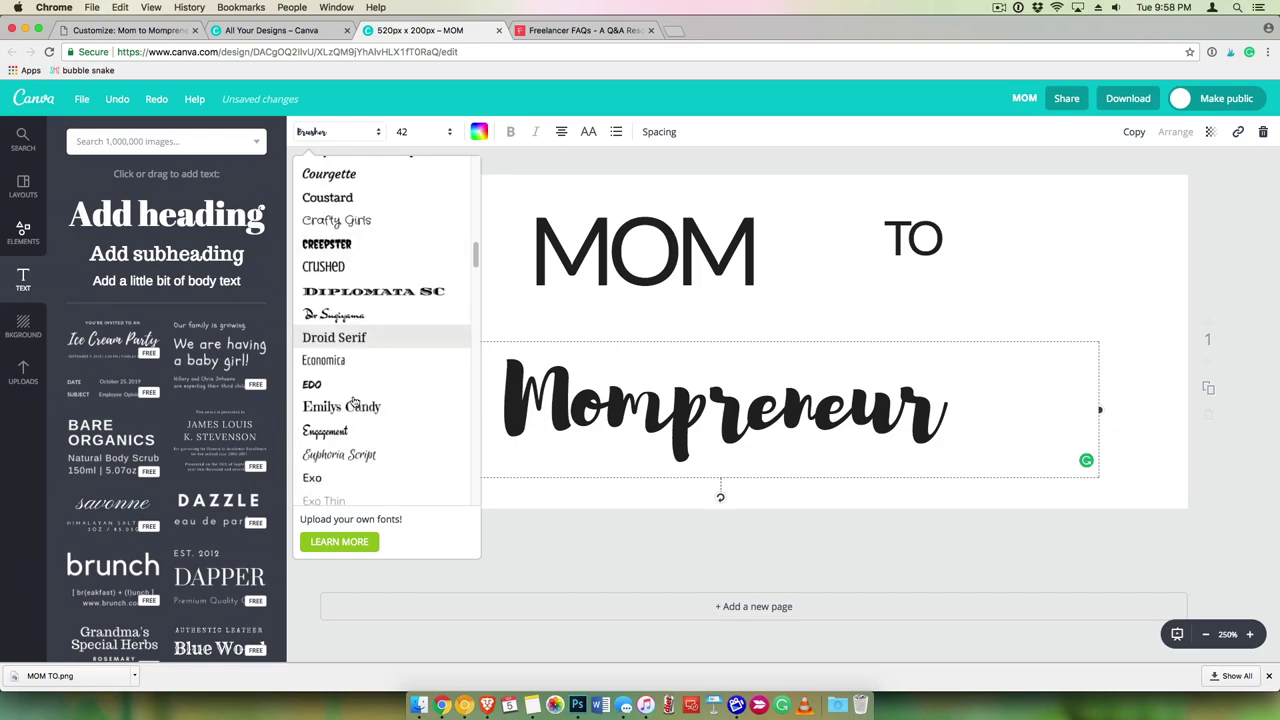
scroll(354, 401, down, 5)
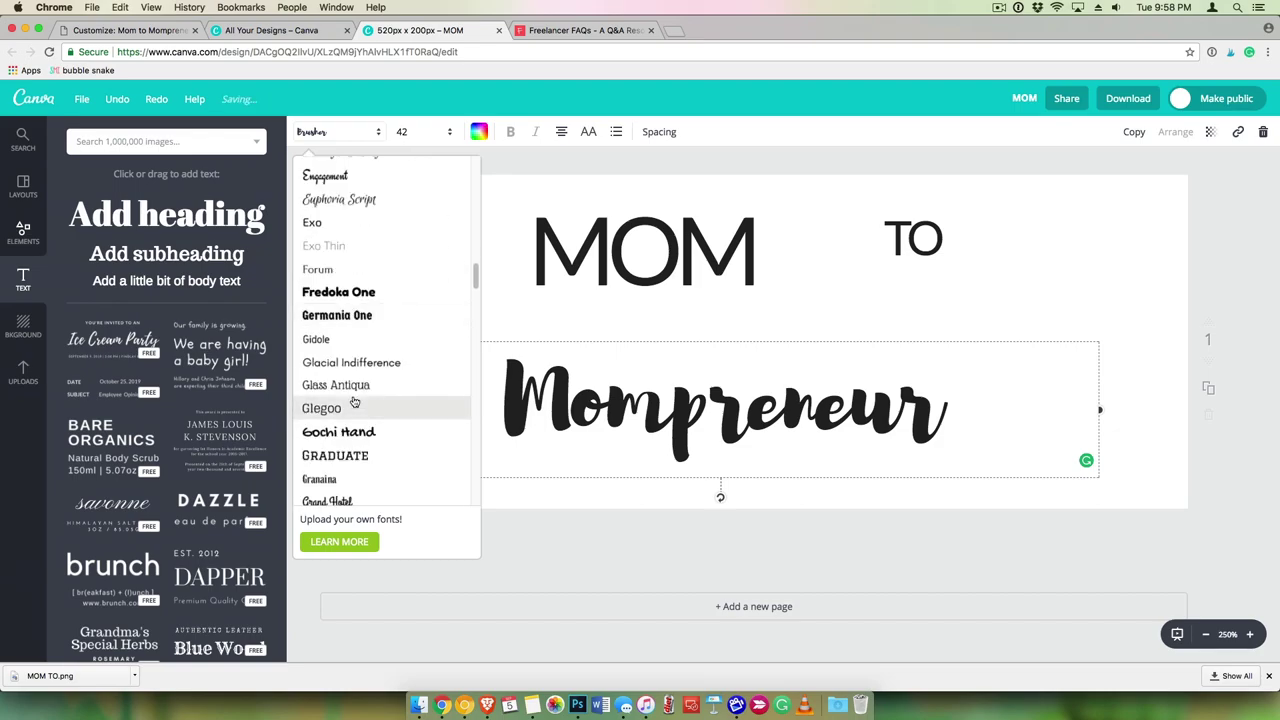
scroll(354, 401, down, 5)
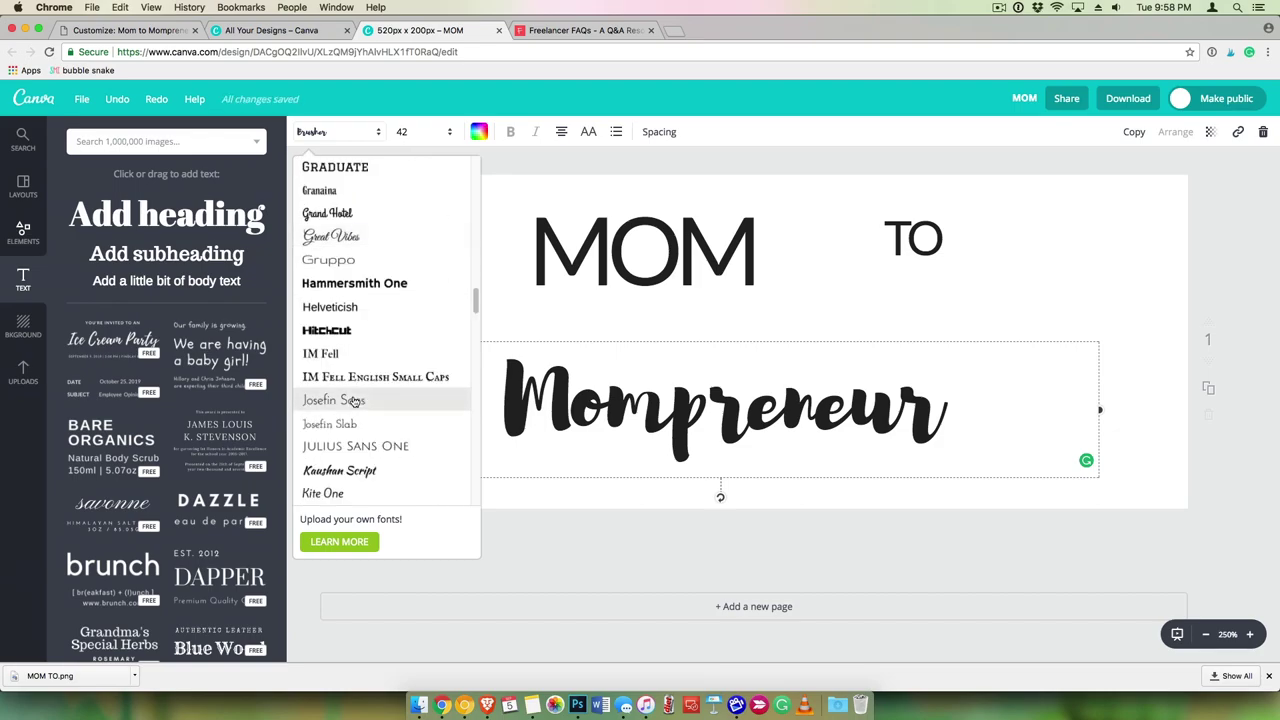
scroll(354, 401, down, 5)
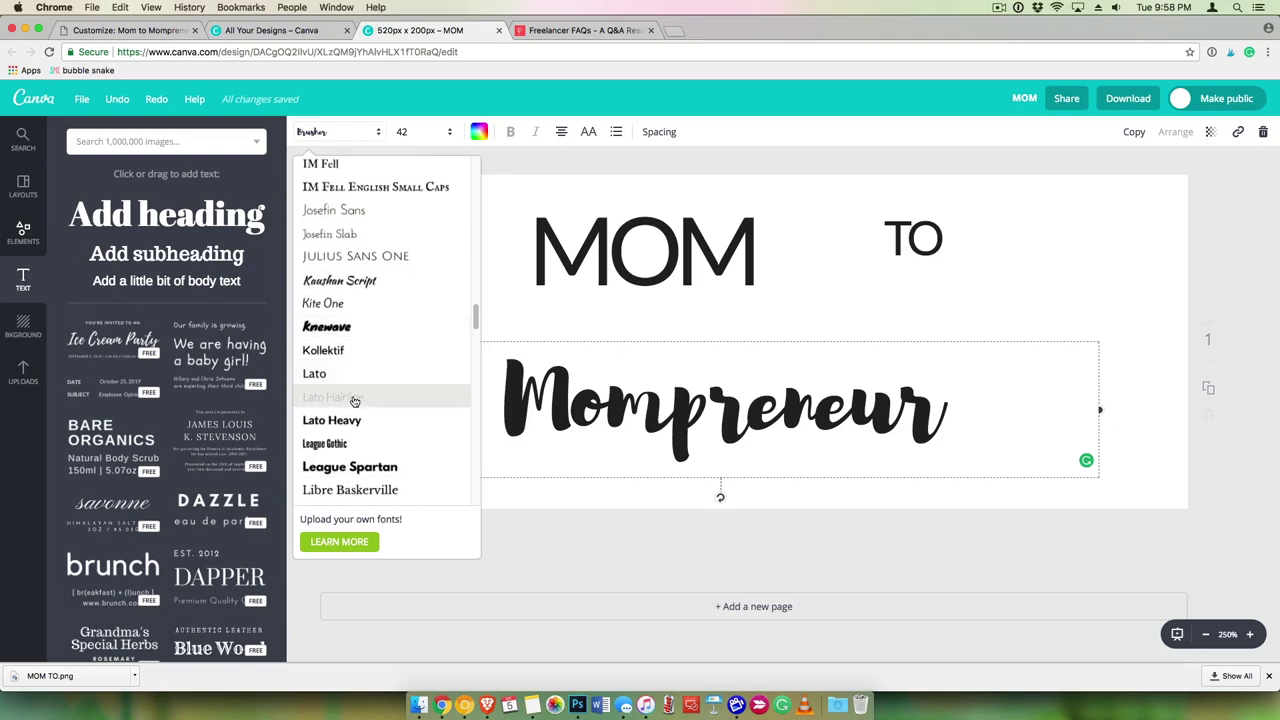
scroll(354, 401, down, 3)
click(350, 405)
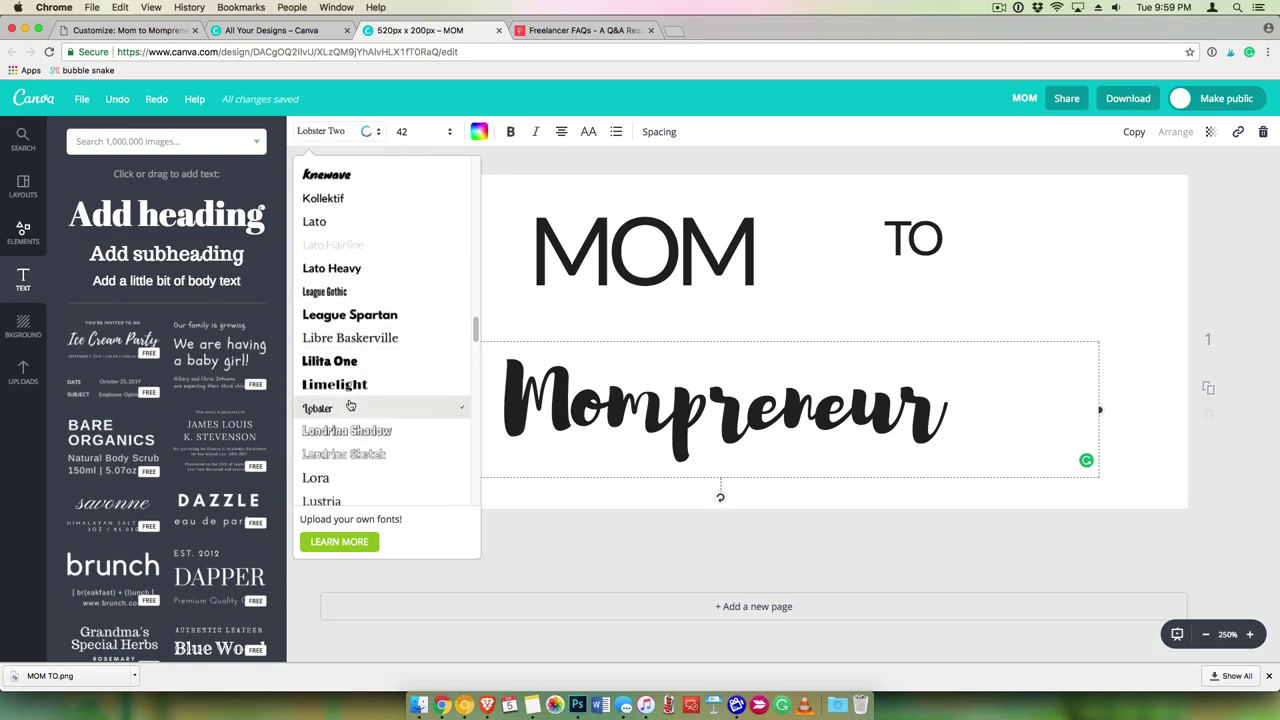
Try Oleo Script, then settle on the Sacramento script font for Mompreneur.
click(354, 131)
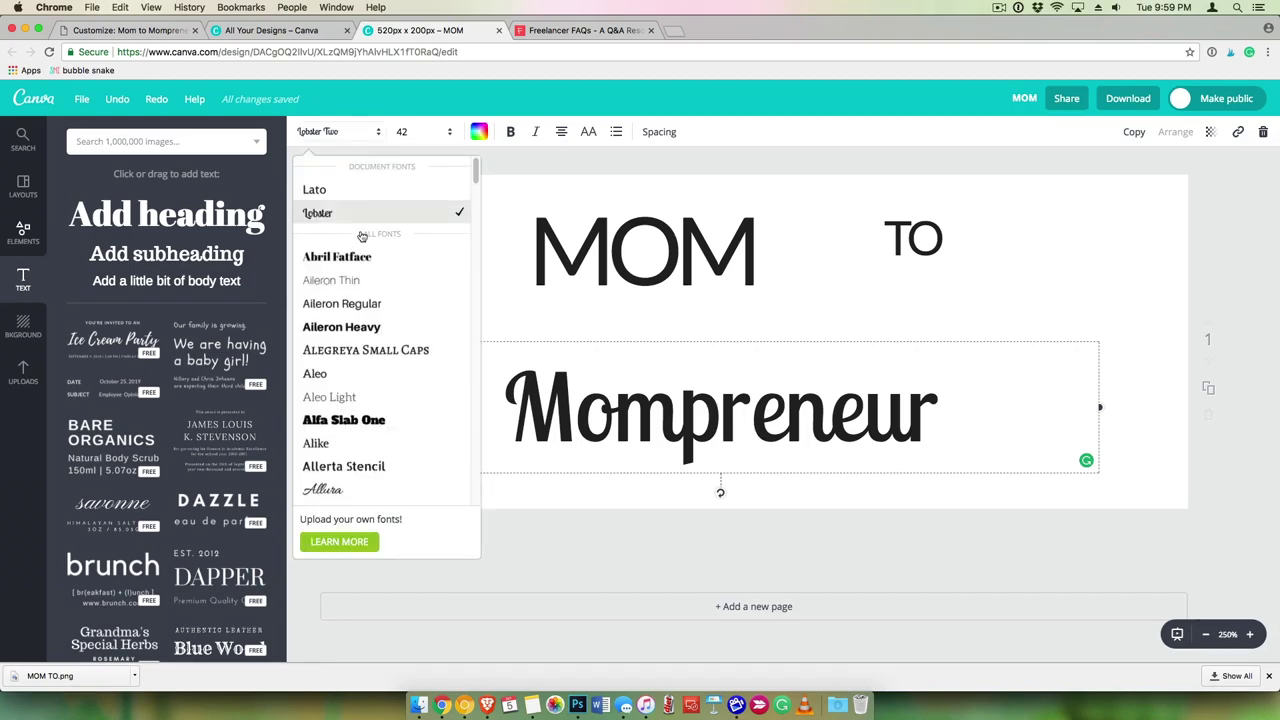
scroll(357, 400, down, 10)
scroll(361, 399, down, 4)
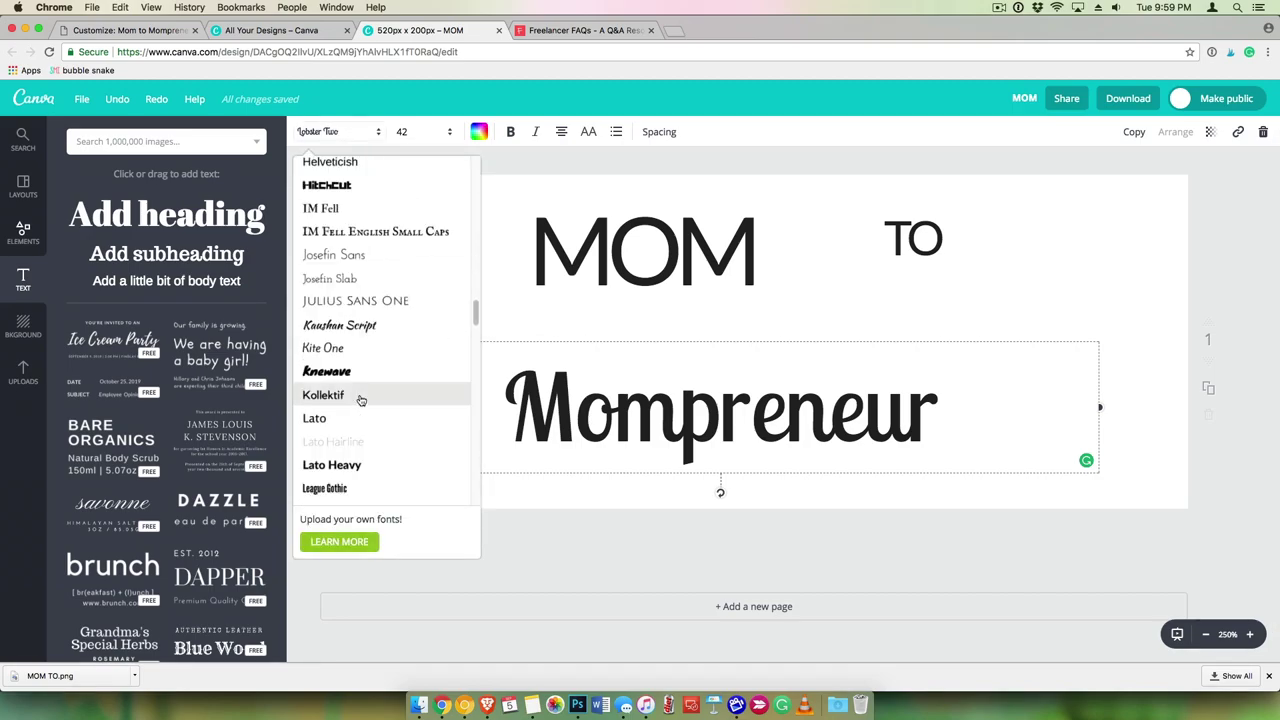
scroll(361, 400, down, 8)
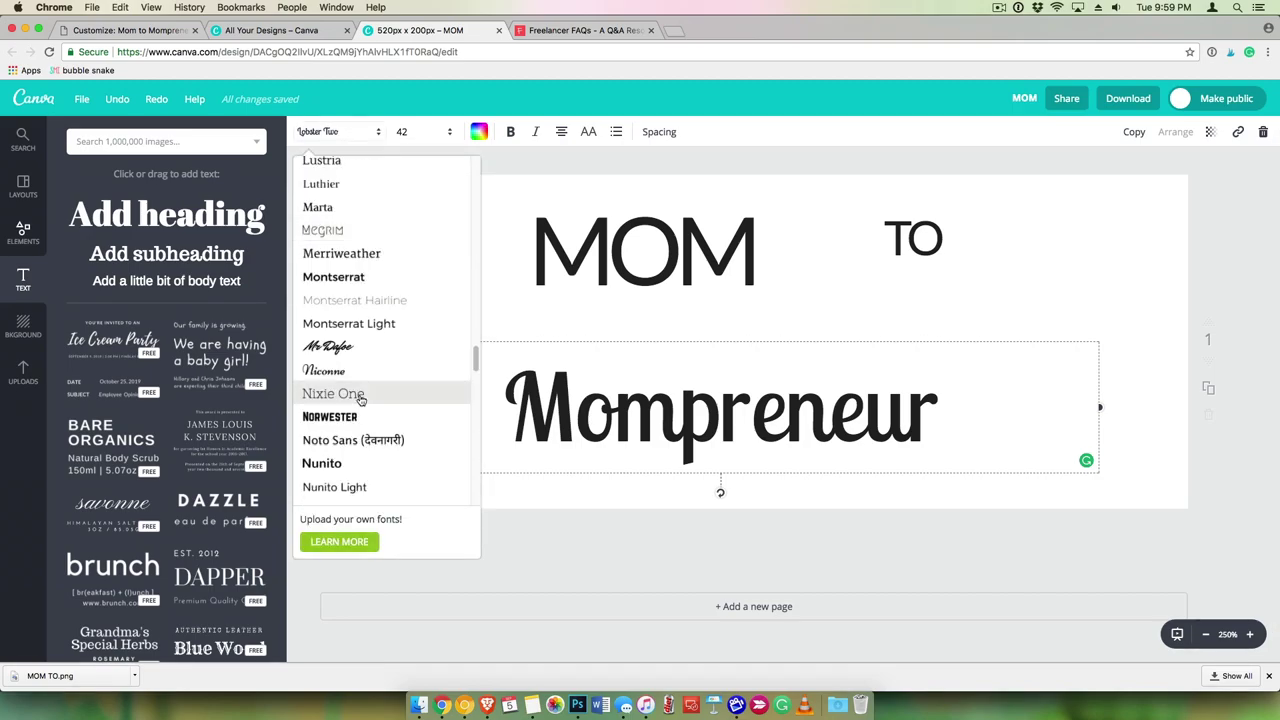
scroll(361, 399, down, 5)
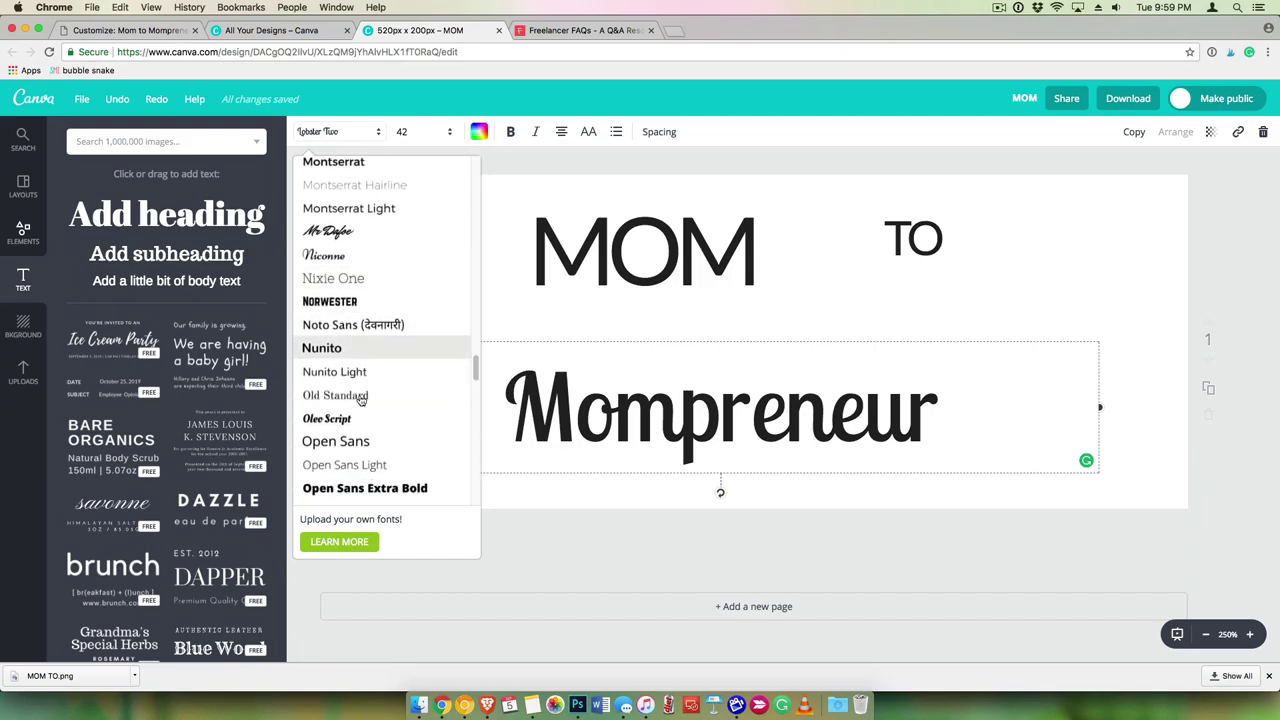
click(347, 416)
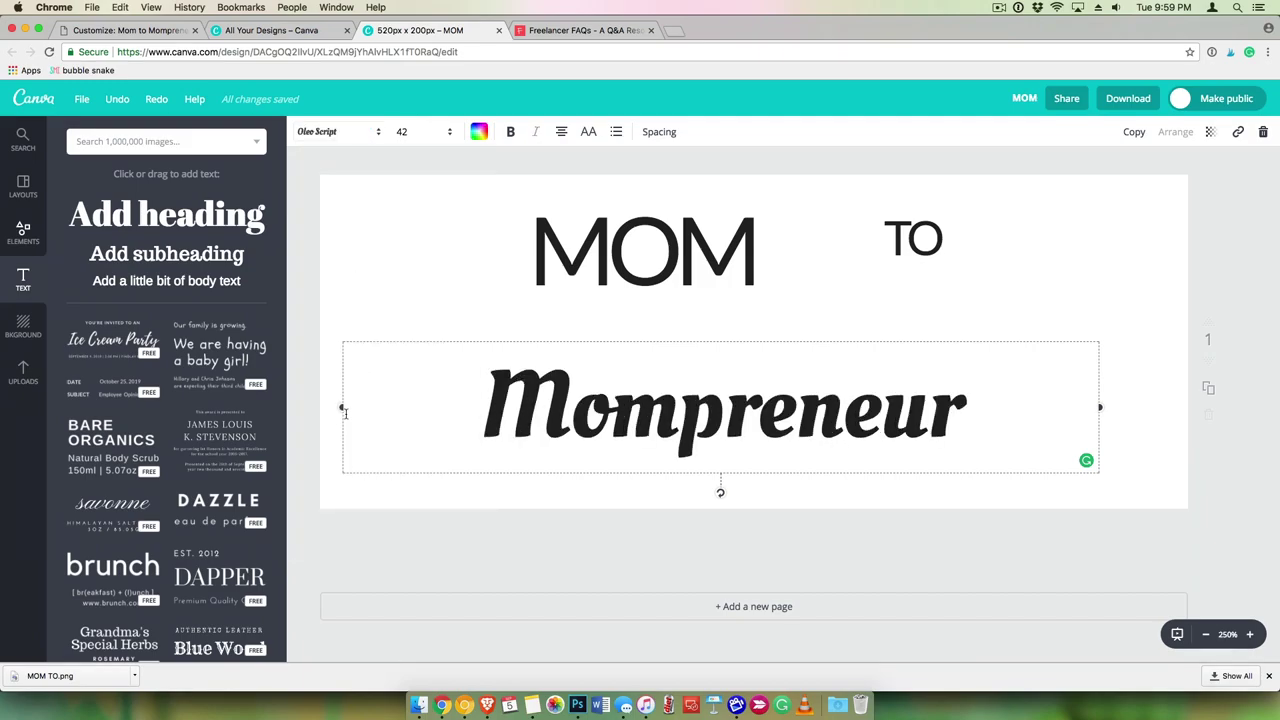
click(352, 134)
scroll(381, 409, down, 10)
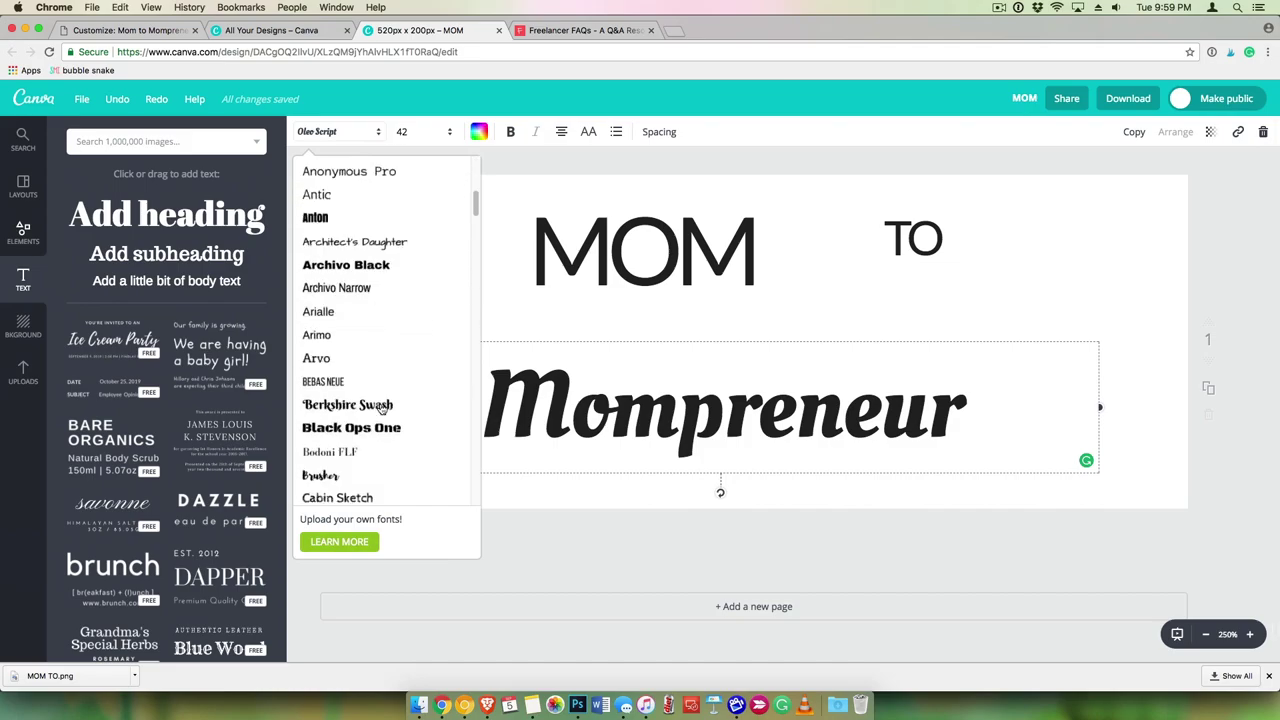
scroll(381, 409, down, 4)
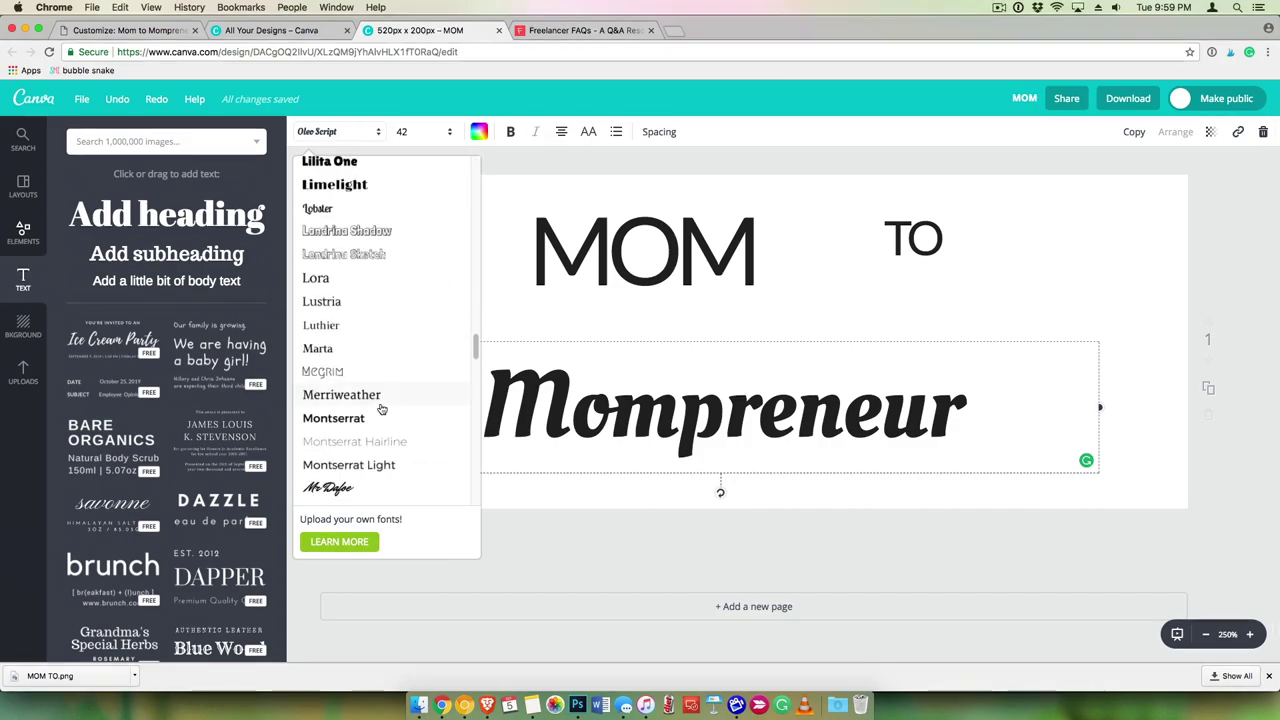
scroll(381, 409, down, 5)
scroll(381, 409, down, 2)
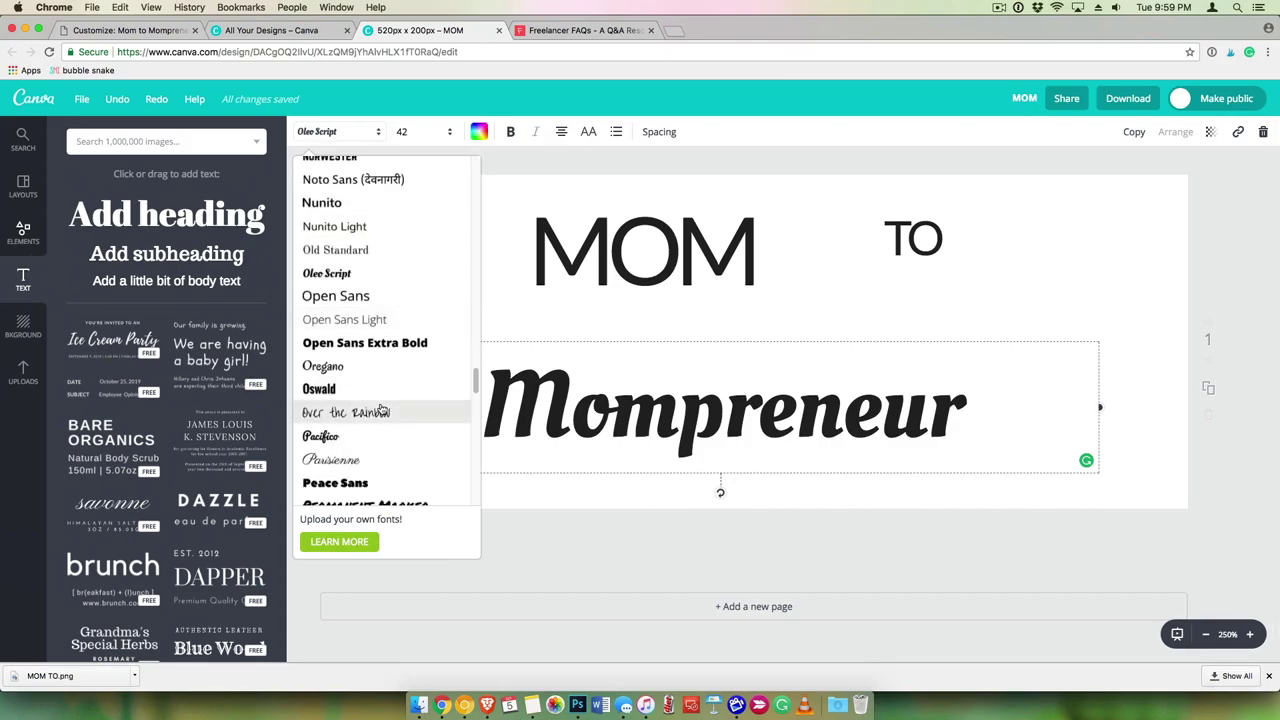
scroll(381, 409, down, 2)
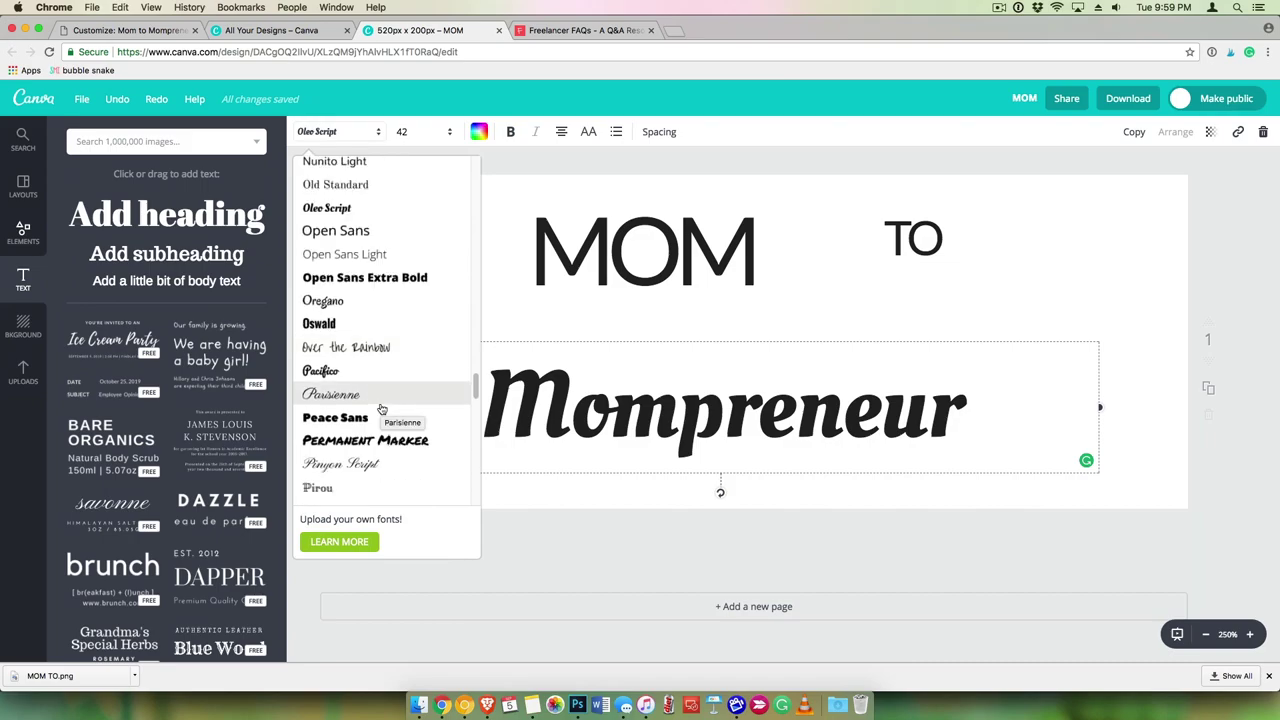
scroll(381, 409, down, 6)
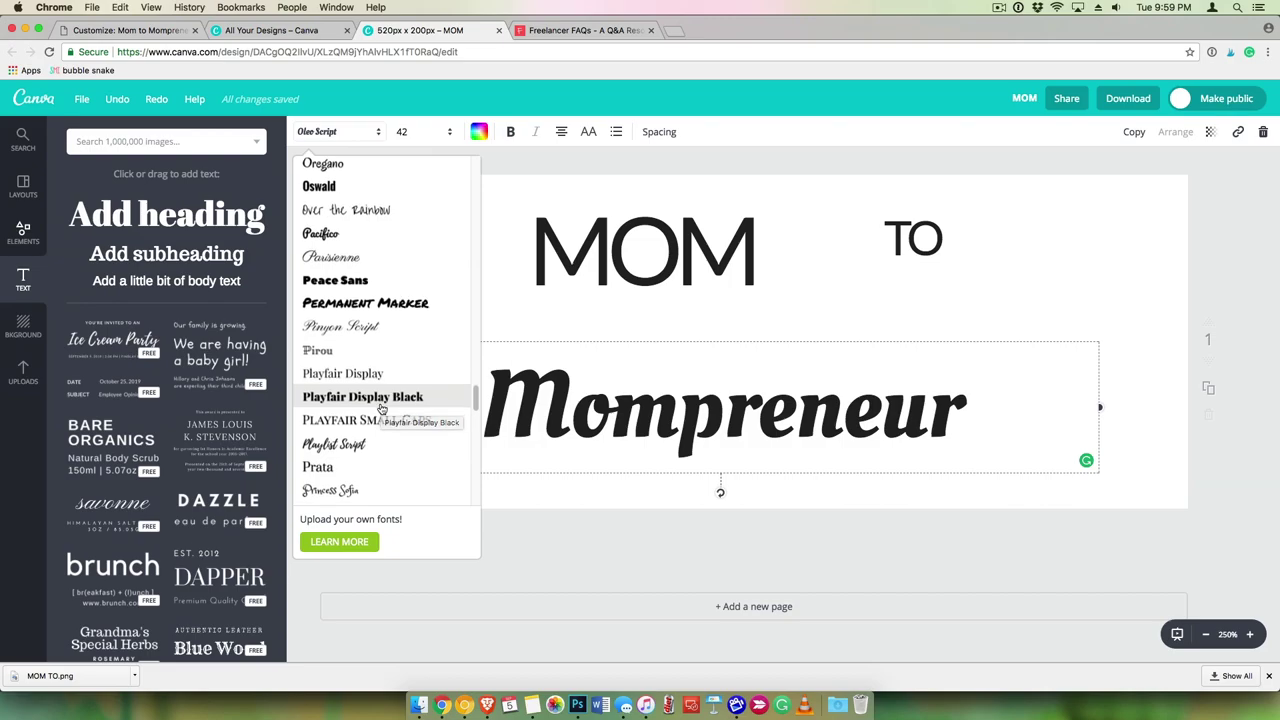
scroll(381, 409, down, 9)
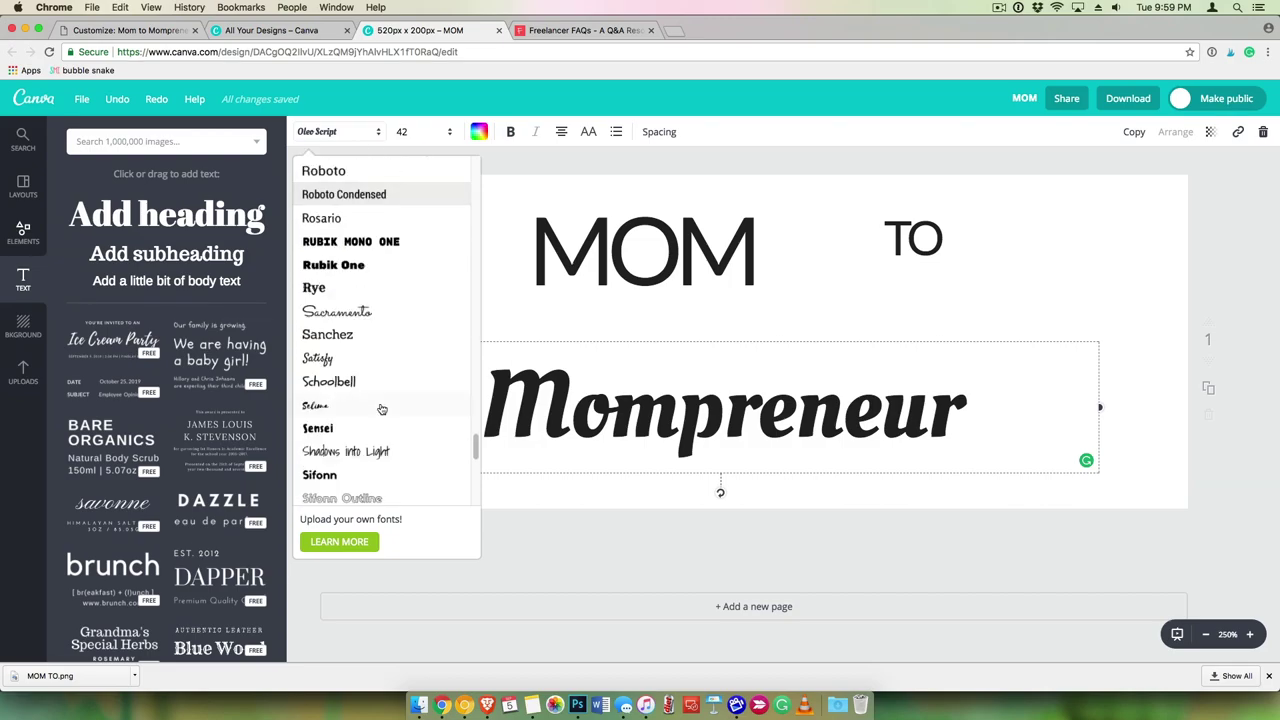
scroll(381, 409, down, 1)
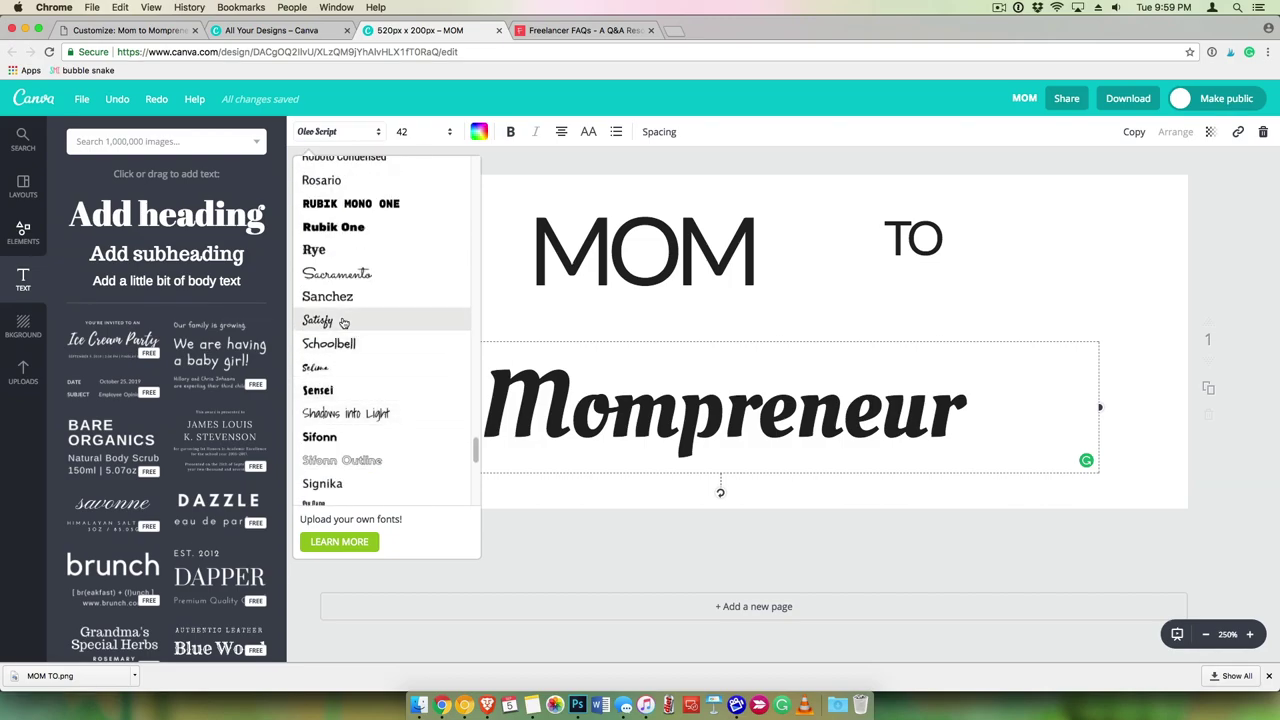
click(366, 275)
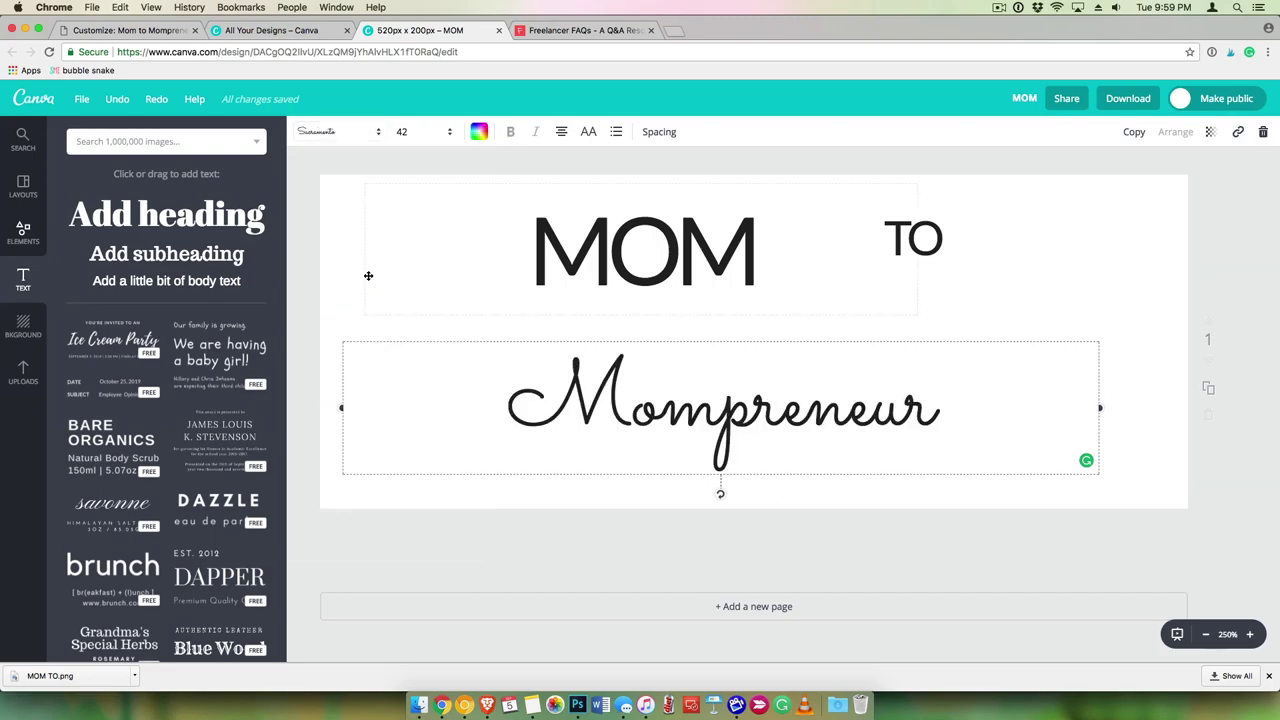
Try Mompreneur at sizes 120, 96 and 88, widening its text box.
click(402, 135)
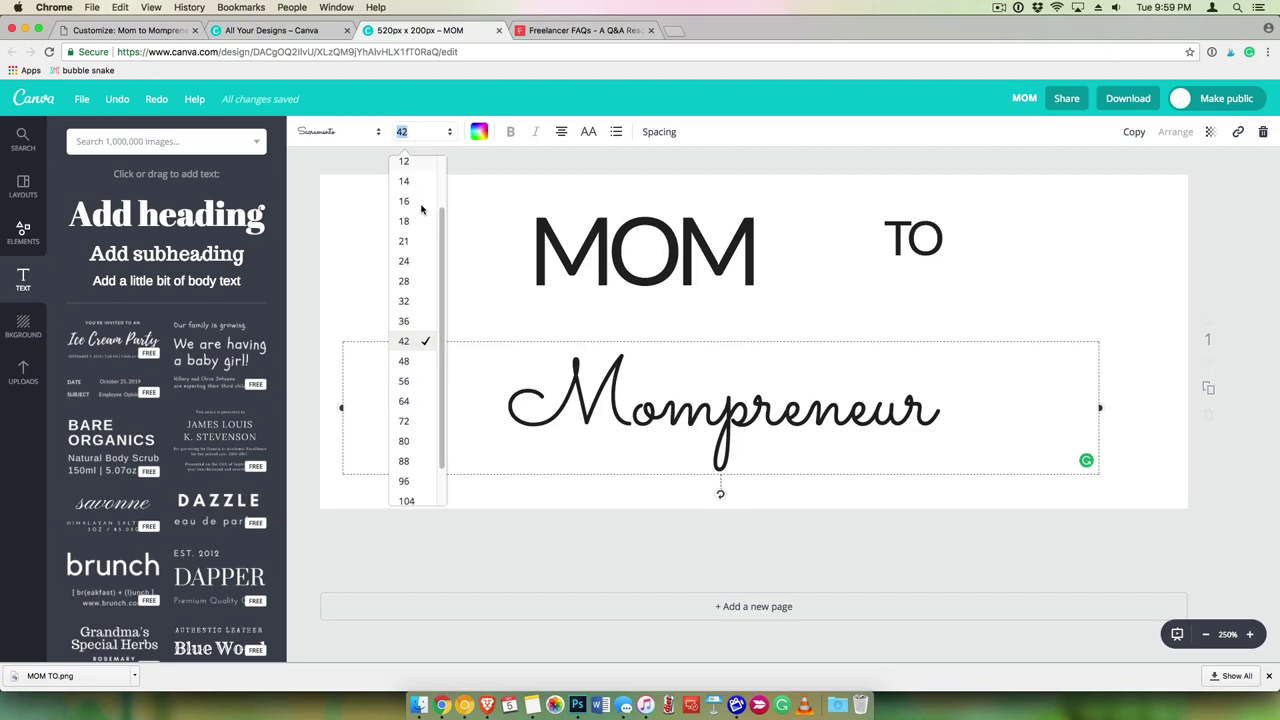
scroll(410, 400, down, 1)
click(406, 476)
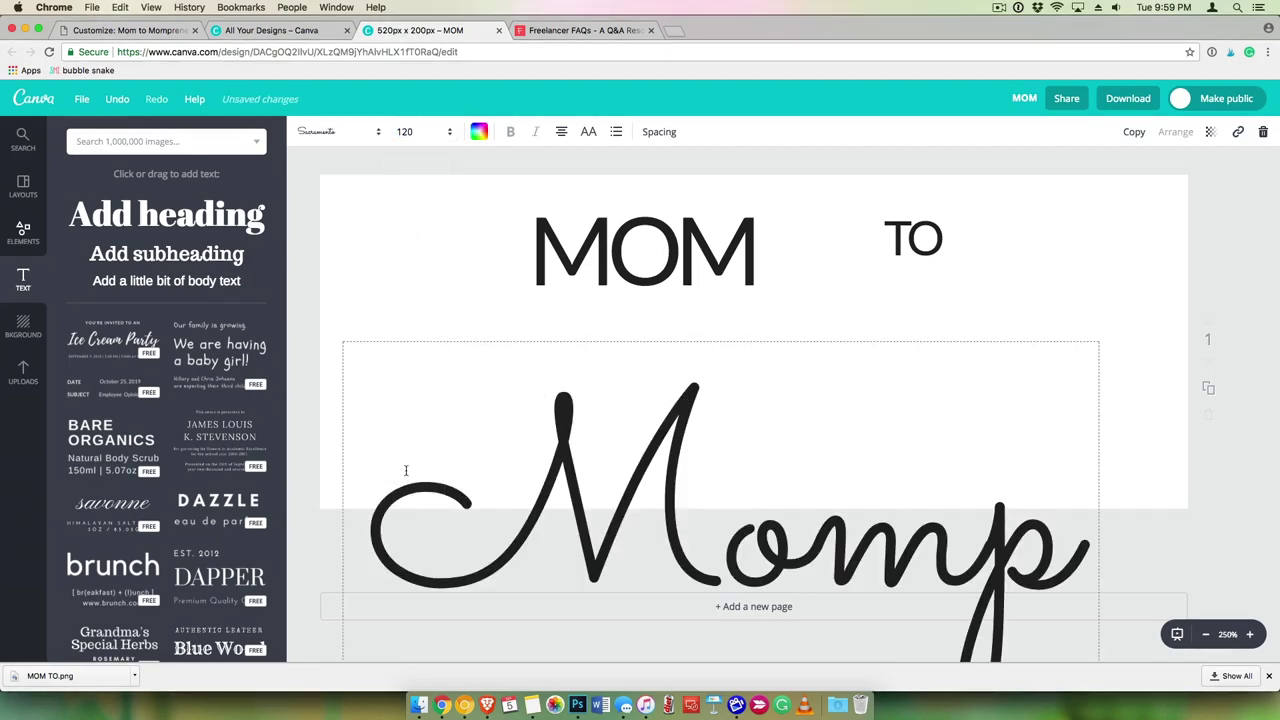
click(410, 132)
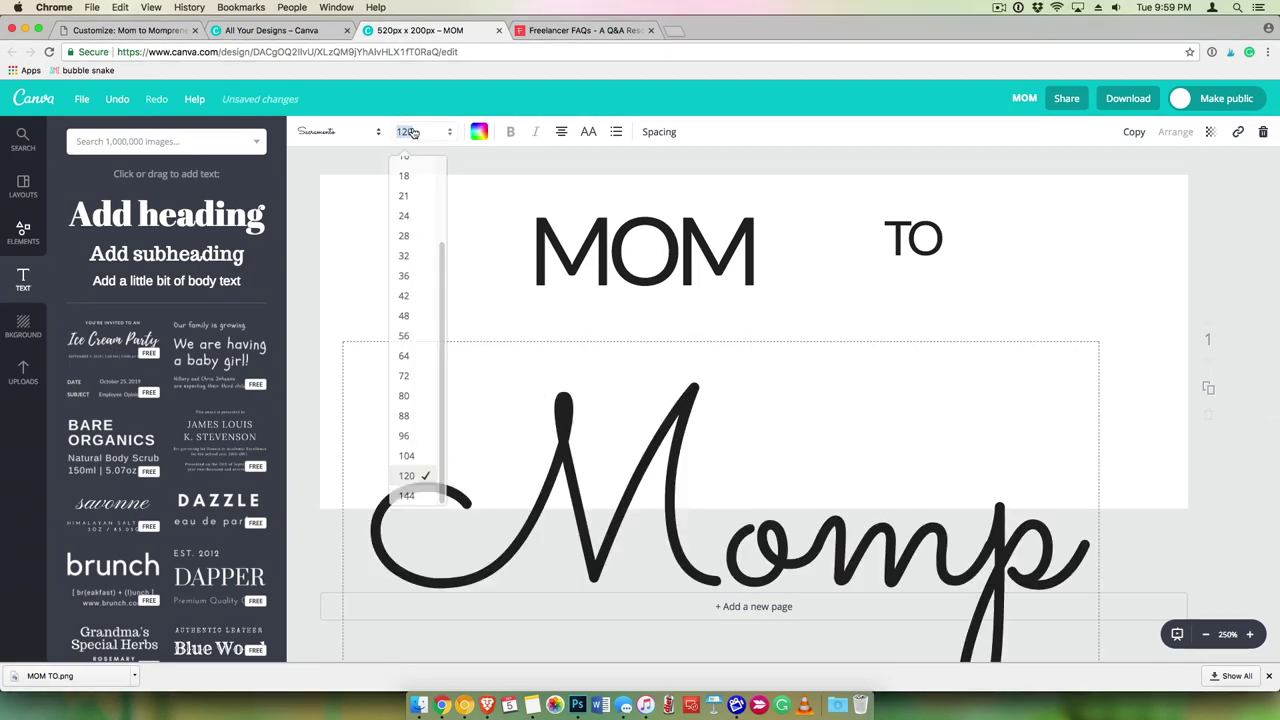
click(406, 436)
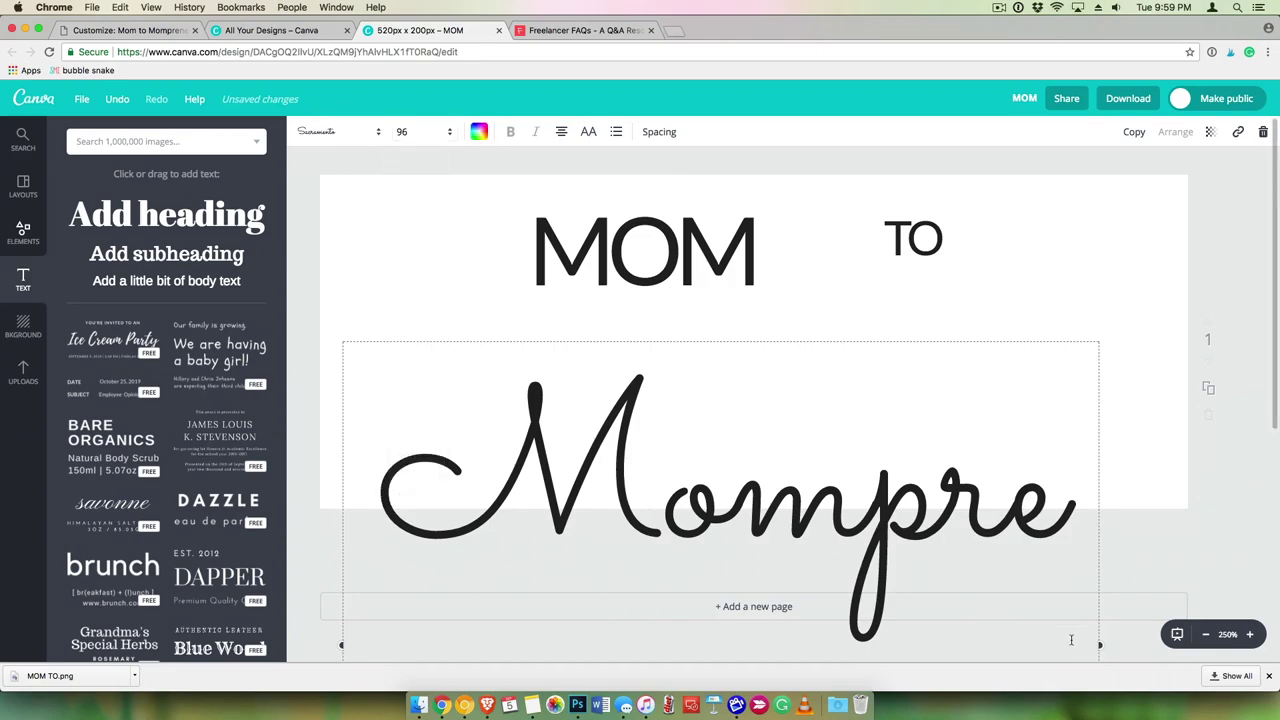
drag(1099, 645, 1274, 543)
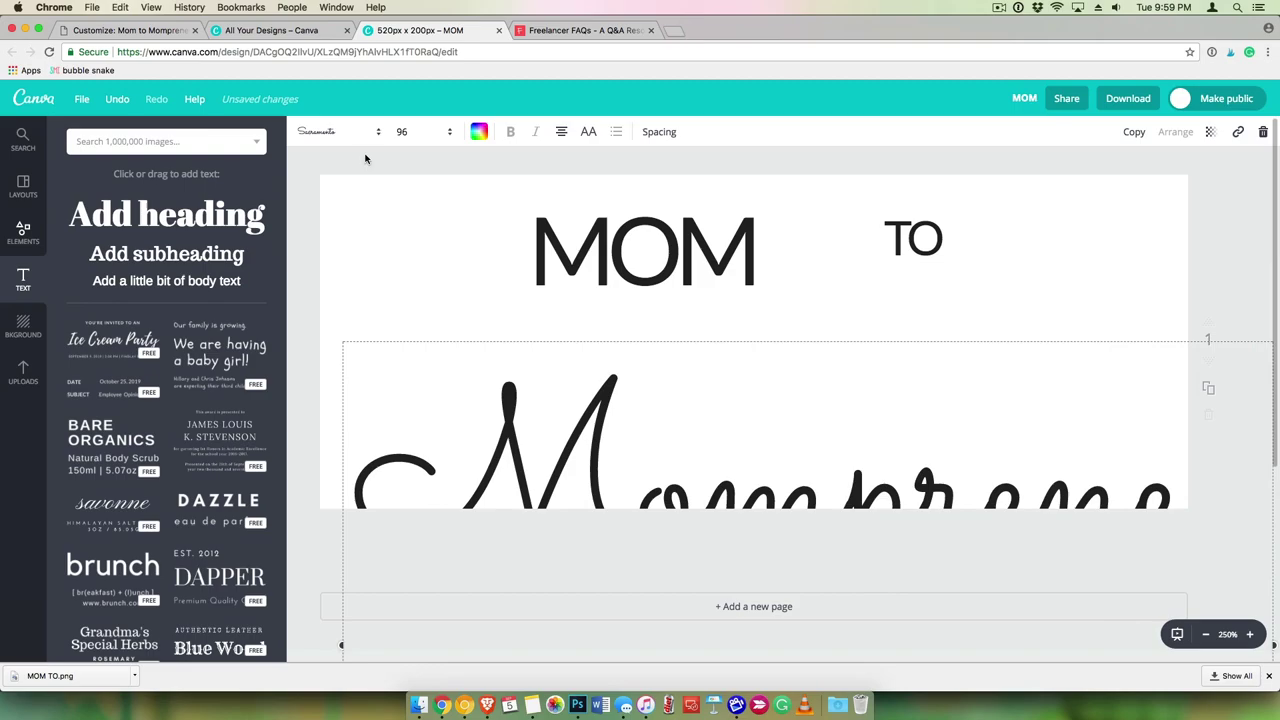
click(410, 134)
click(410, 412)
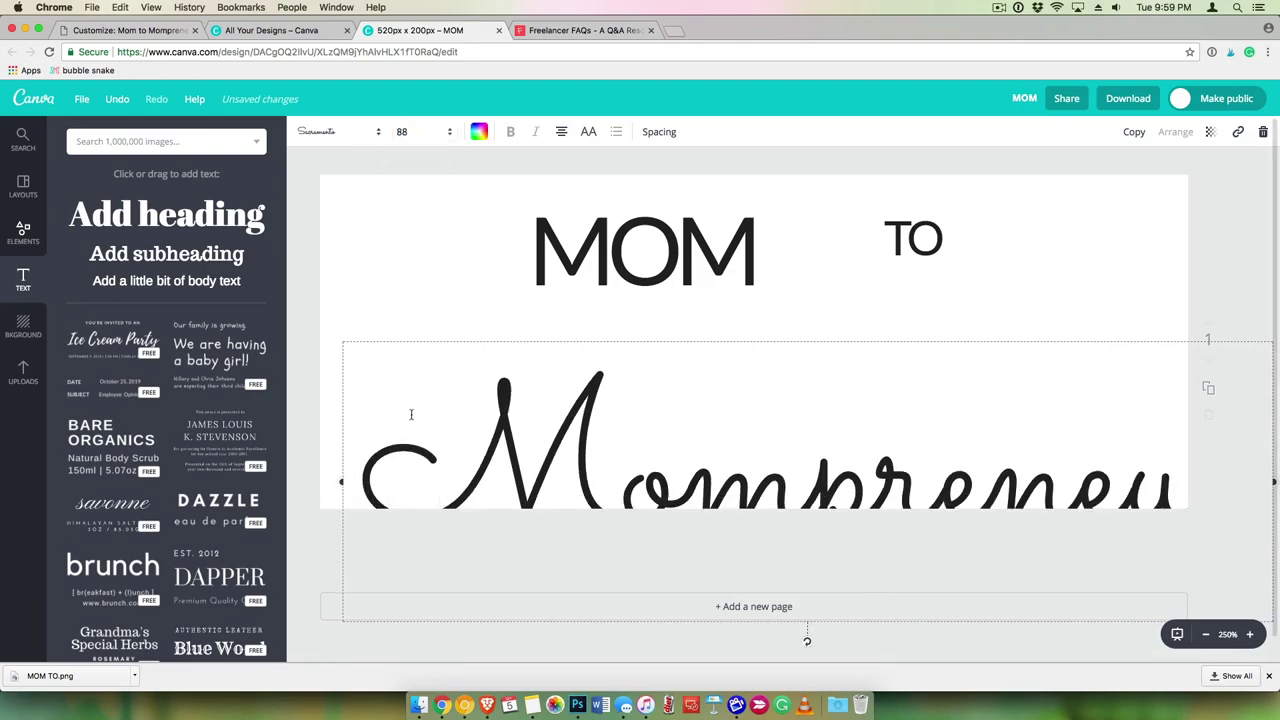
Move Mompreneur up and left onto the page and set it to size 80.
click(392, 305)
drag(696, 474, 628, 388)
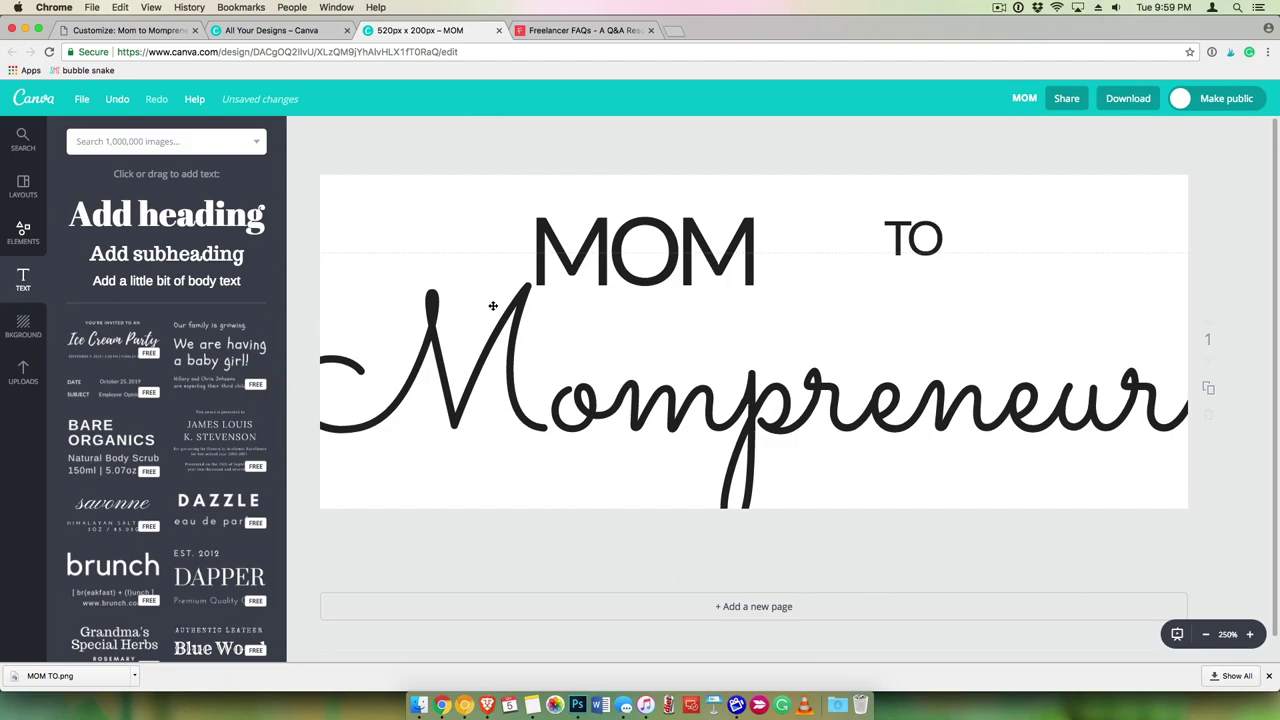
drag(493, 305, 493, 305)
click(405, 131)
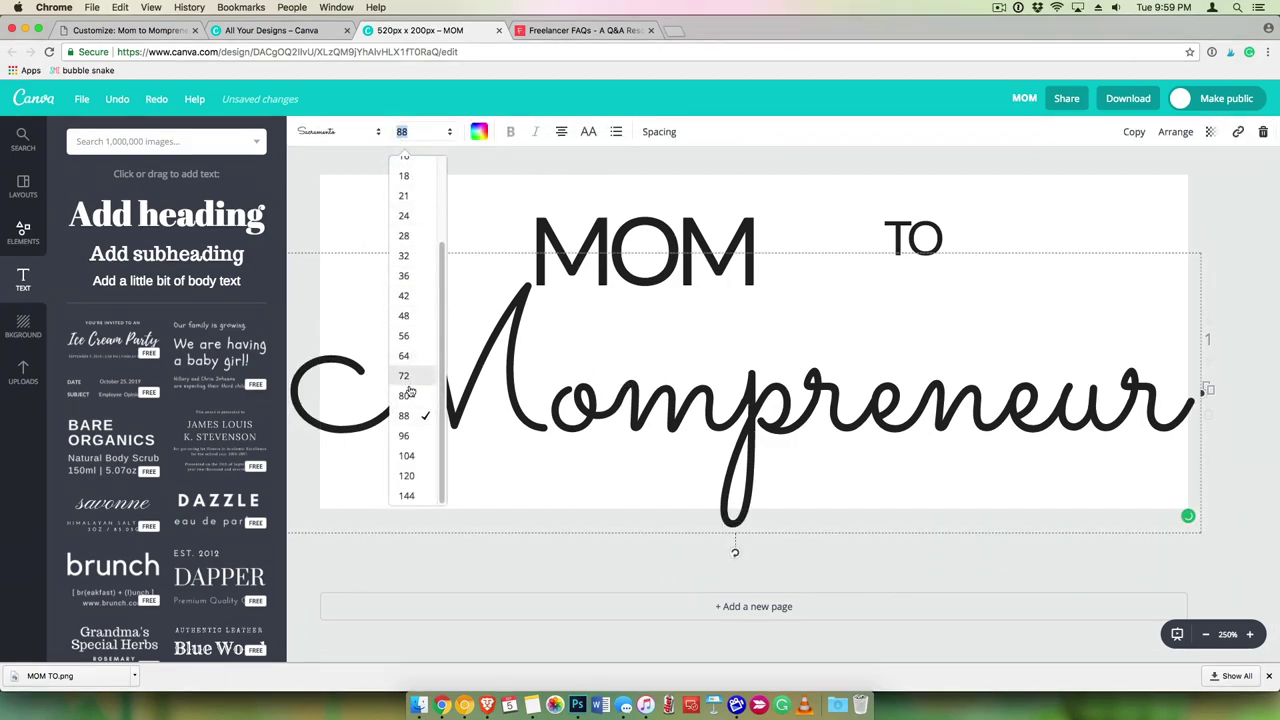
click(404, 395)
Narrow the MOM TO box, raise Mompreneur closer, and place TO right beside MOM.
click(432, 211)
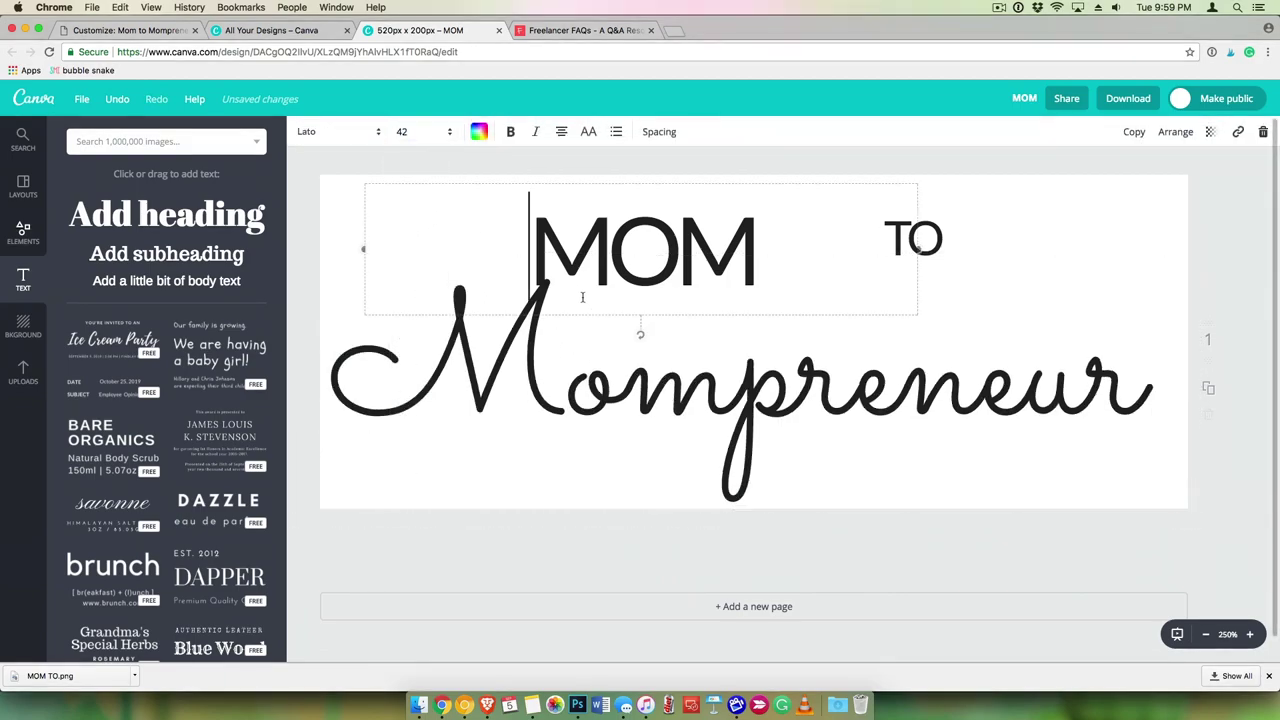
key(Right)
key(Right)
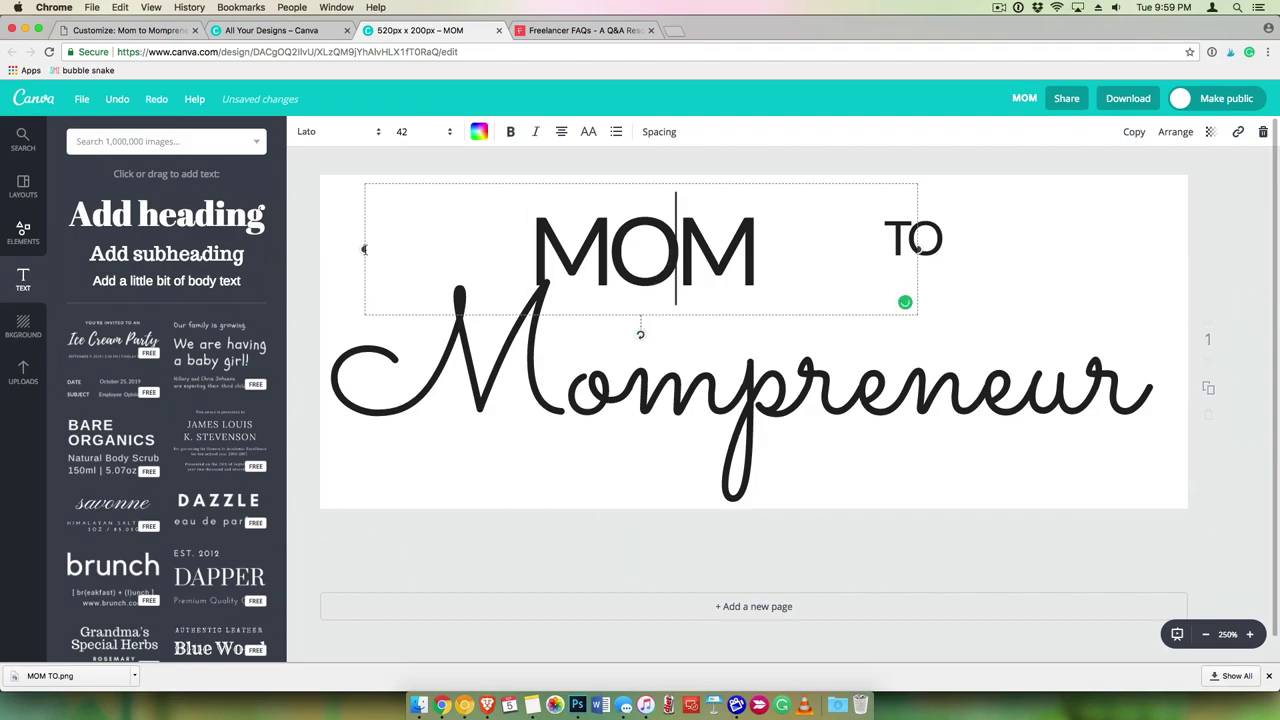
drag(365, 249, 627, 280)
click(495, 226)
key(ctrl+z)
drag(485, 346, 497, 296)
drag(914, 216, 871, 282)
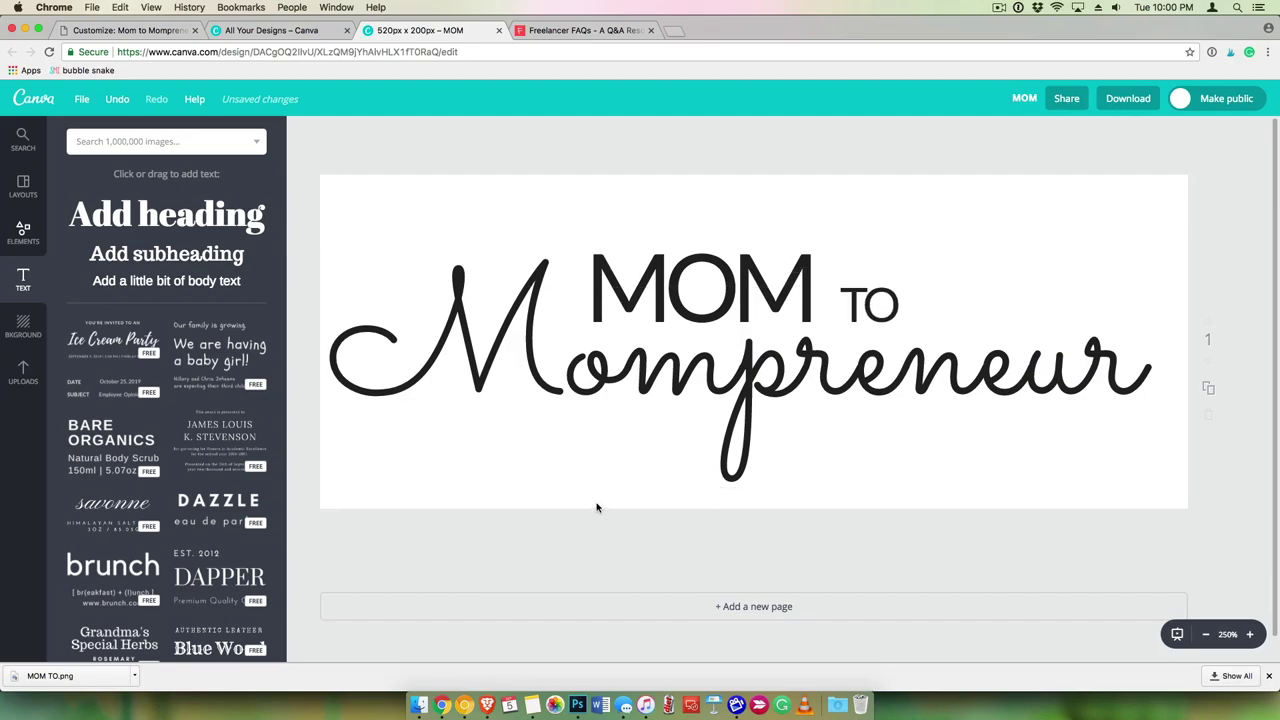
Recolour the Mompreneur text to a custom teal (36c4aa), leaving MOM TO black.
click(641, 378)
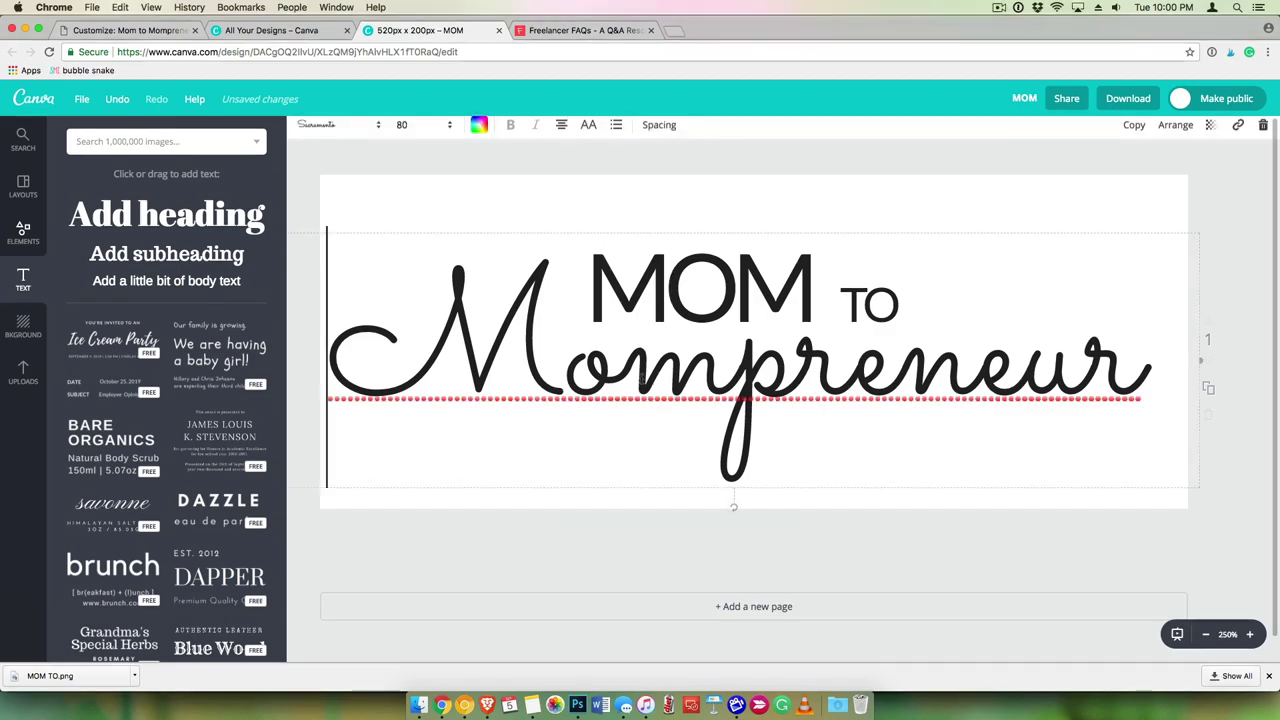
click(481, 134)
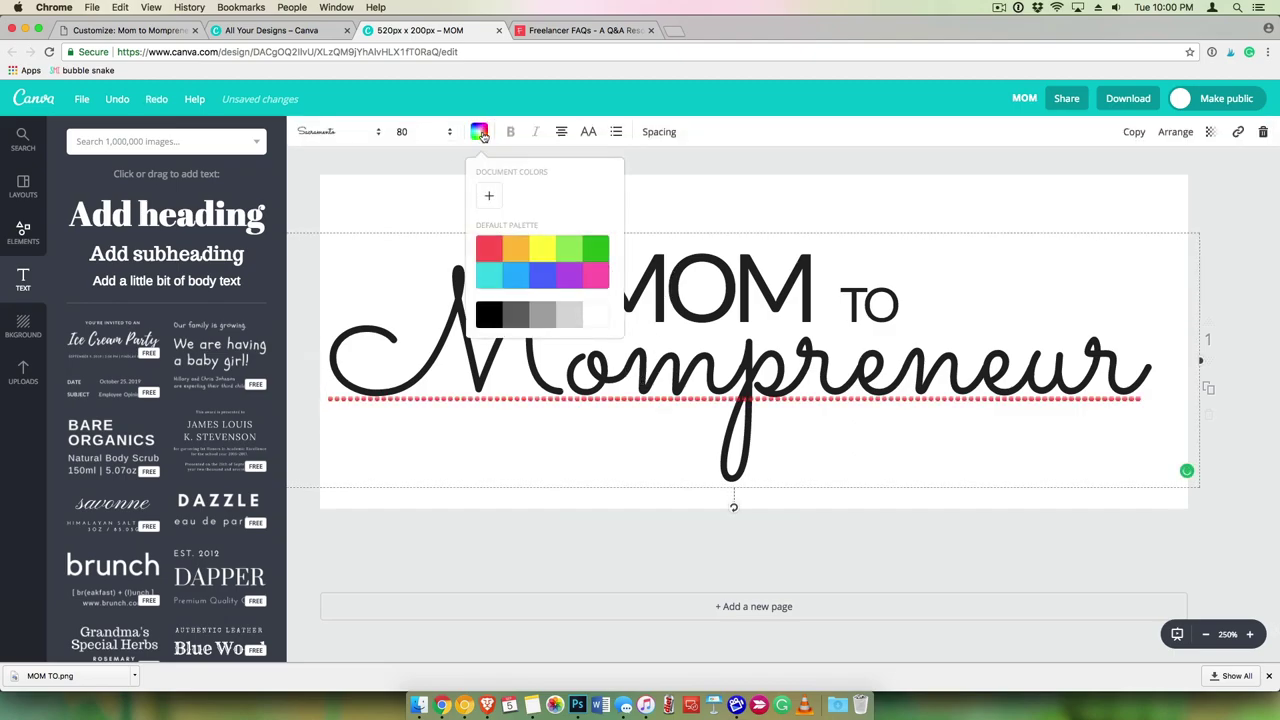
click(489, 196)
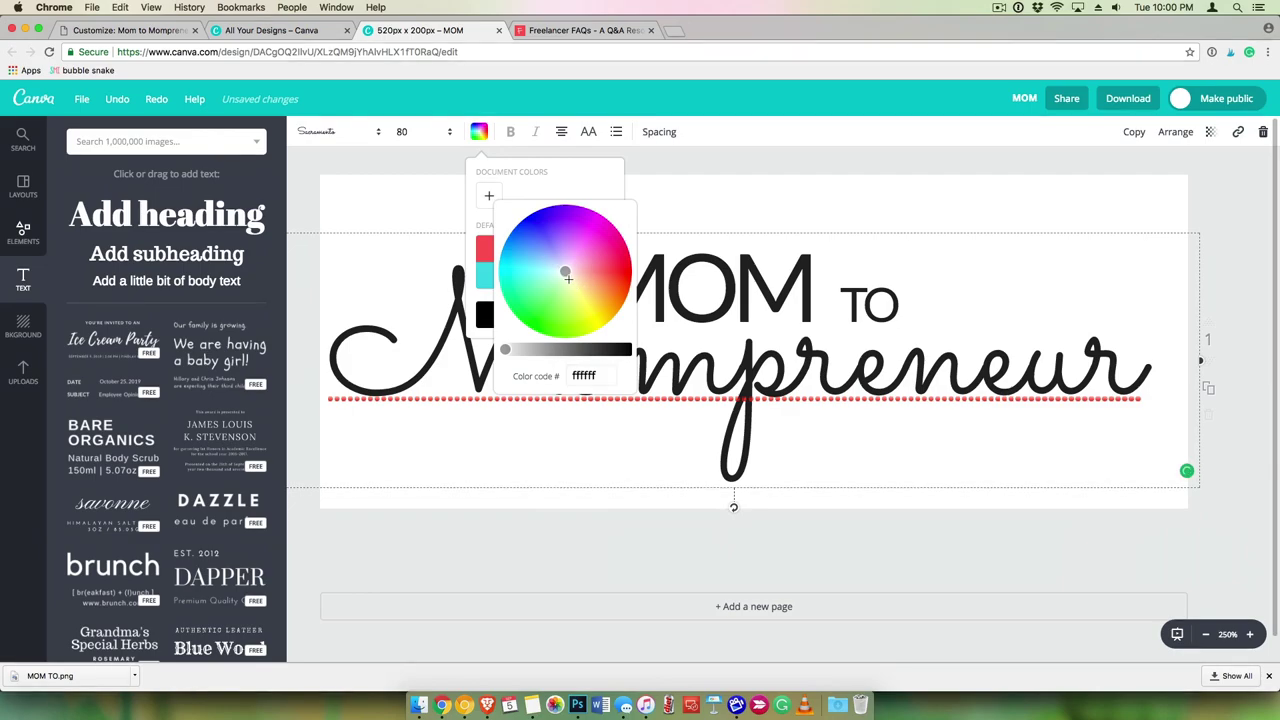
drag(564, 270, 515, 285)
drag(505, 349, 533, 350)
mouse_move(517, 283)
mouse_down()
mouse_move(535, 283)
mouse_move(521, 279)
mouse_up()
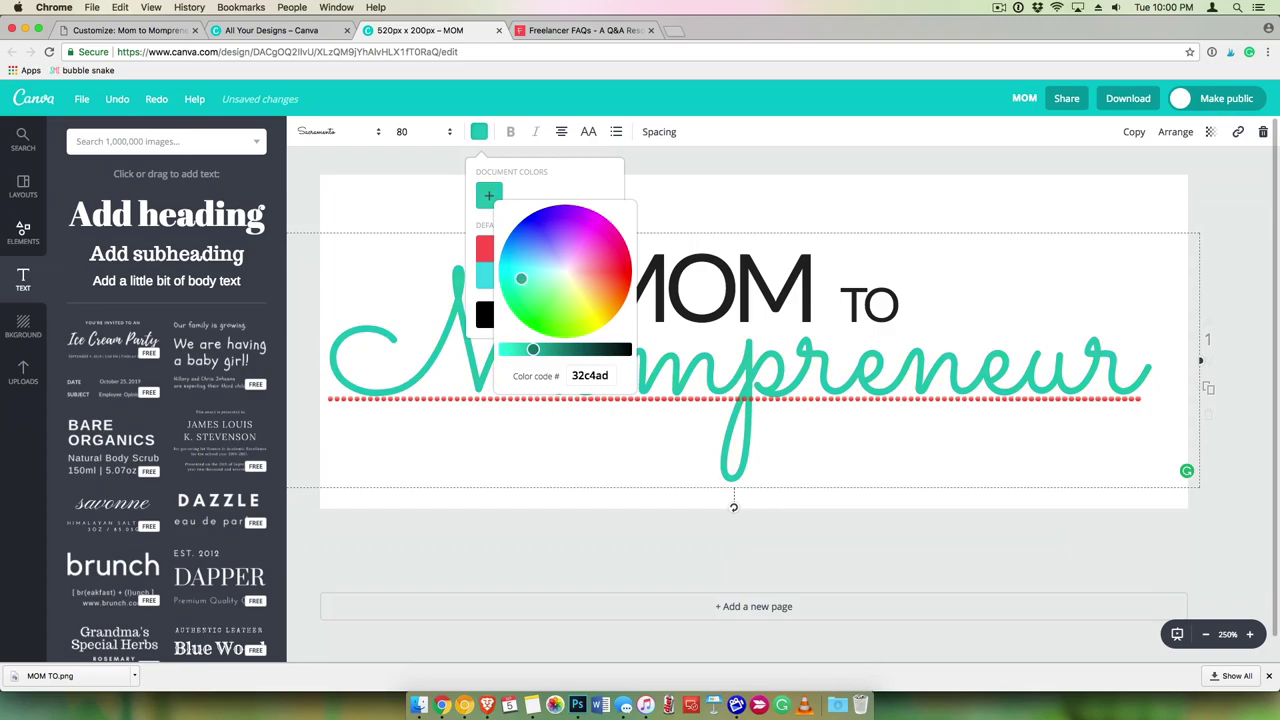
click(397, 213)
click(726, 189)
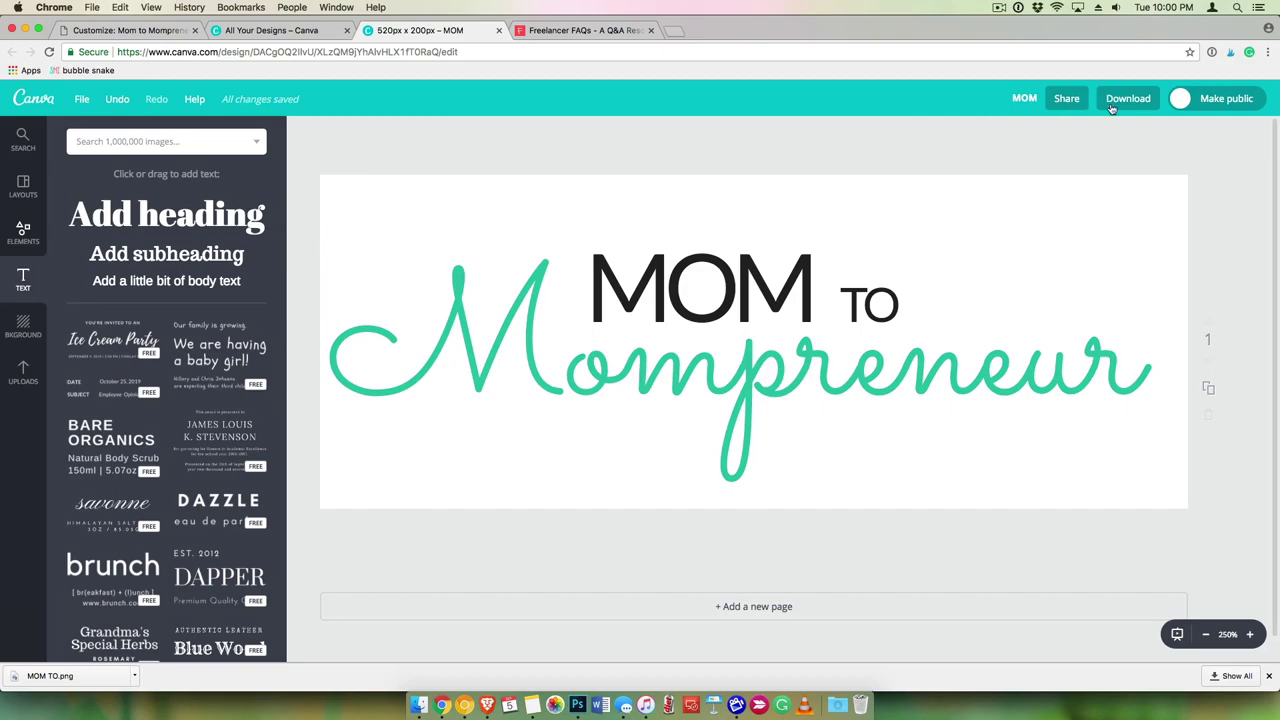
Download the logo as a PNG file, MOM.png.
click(1146, 99)
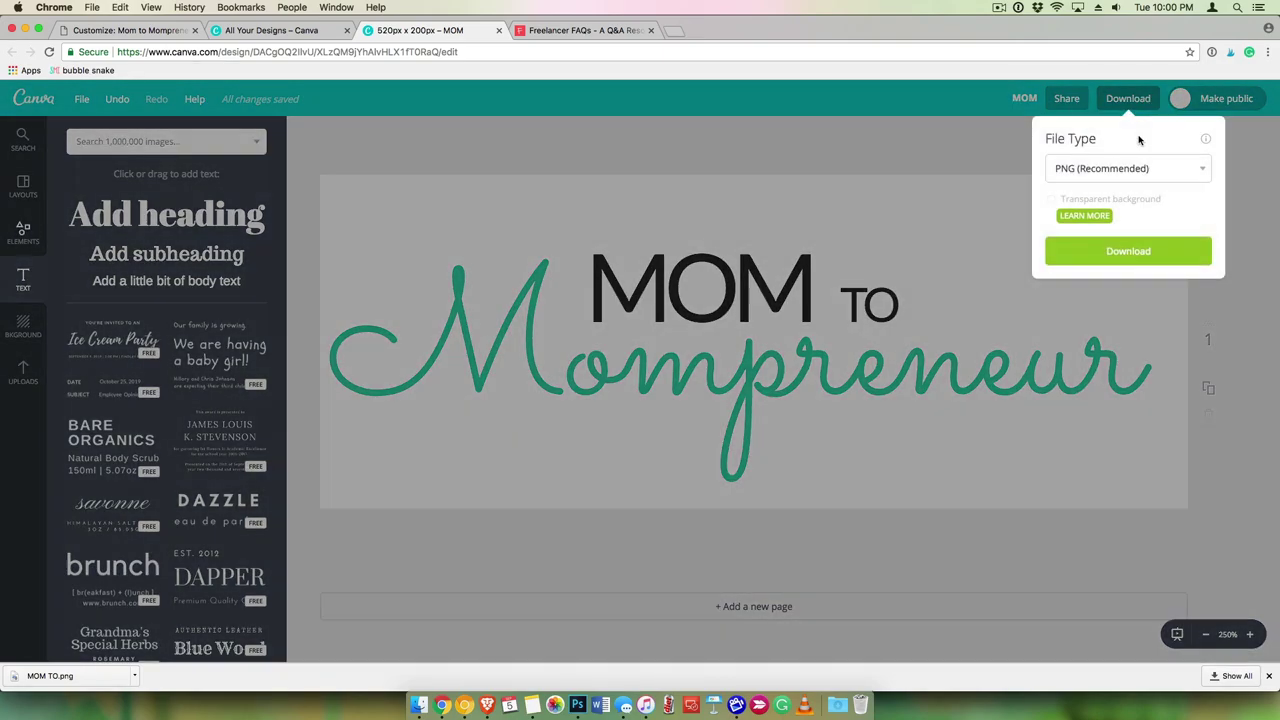
click(1129, 253)
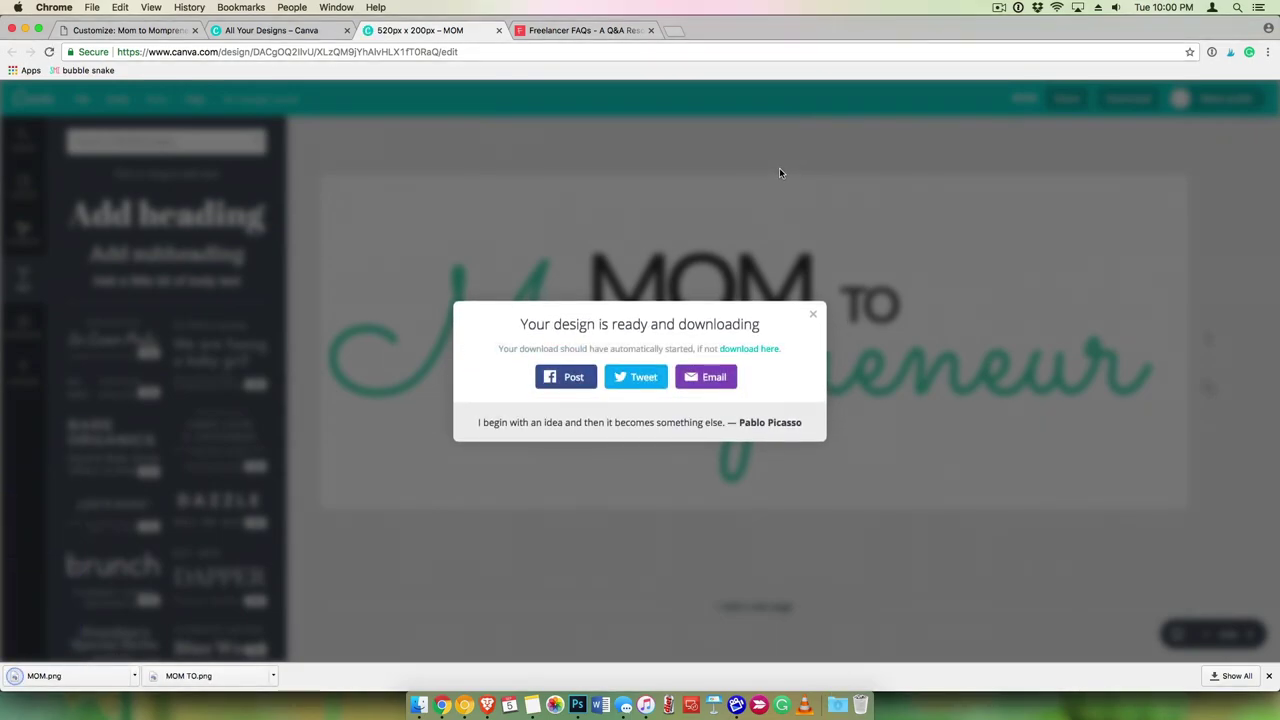
click(814, 319)
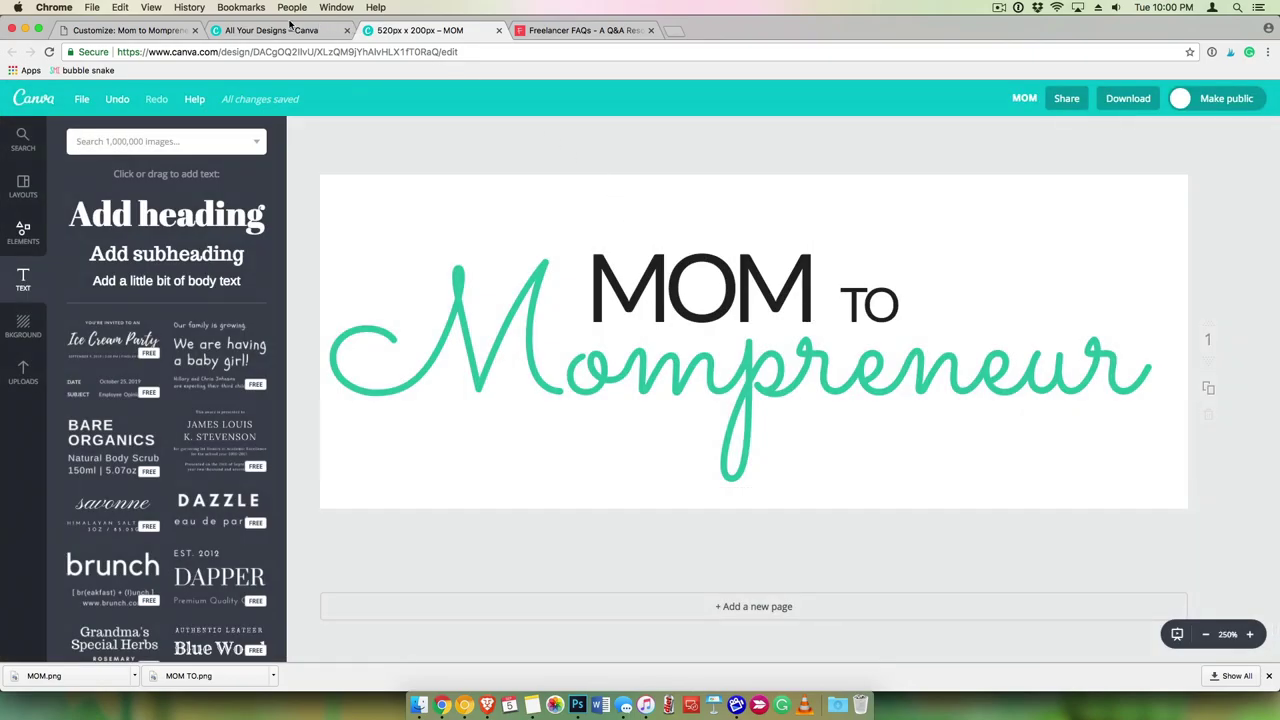
Upload MOM.png as the site logo in the WordPress Customizer and publish it.
click(155, 32)
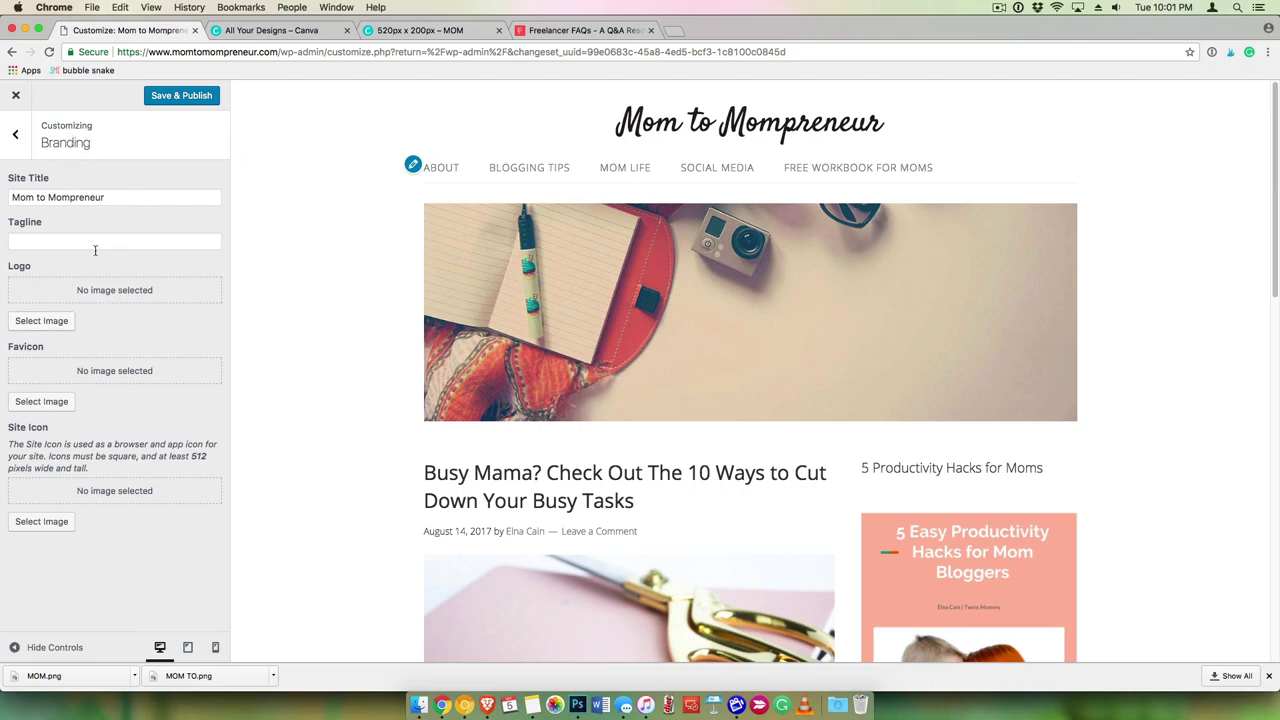
click(42, 322)
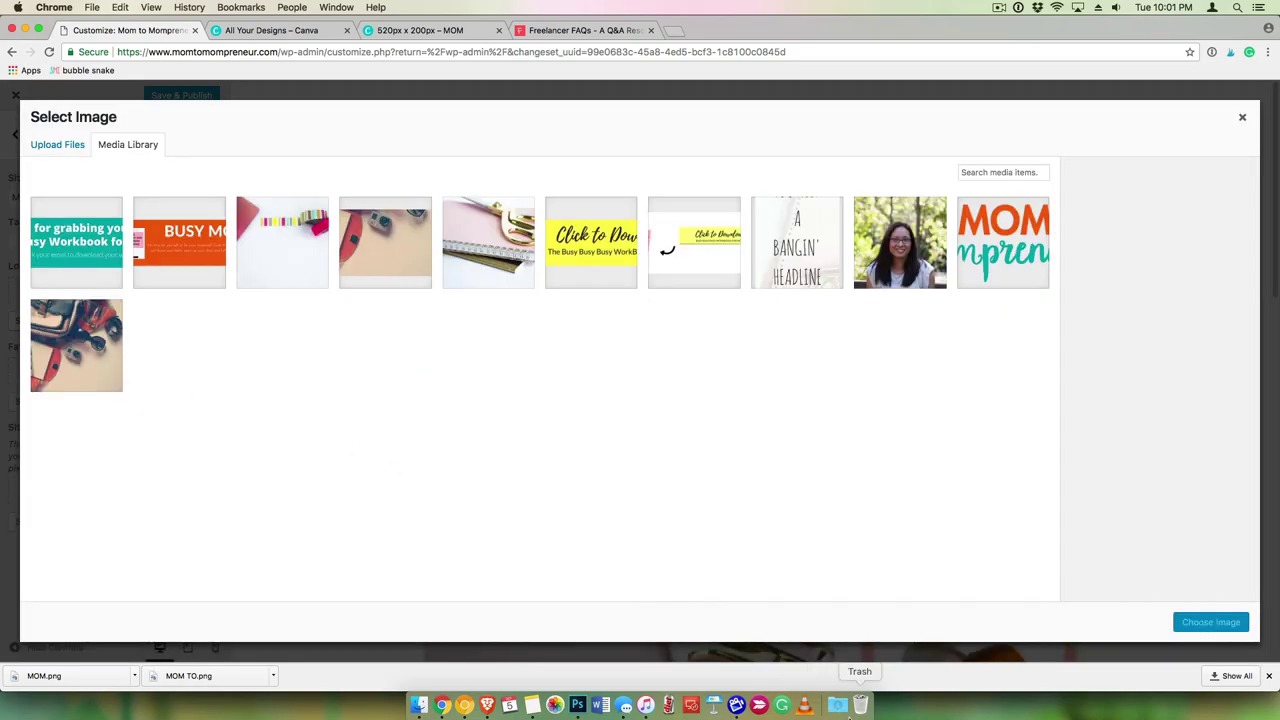
click(838, 705)
drag(800, 200, 434, 440)
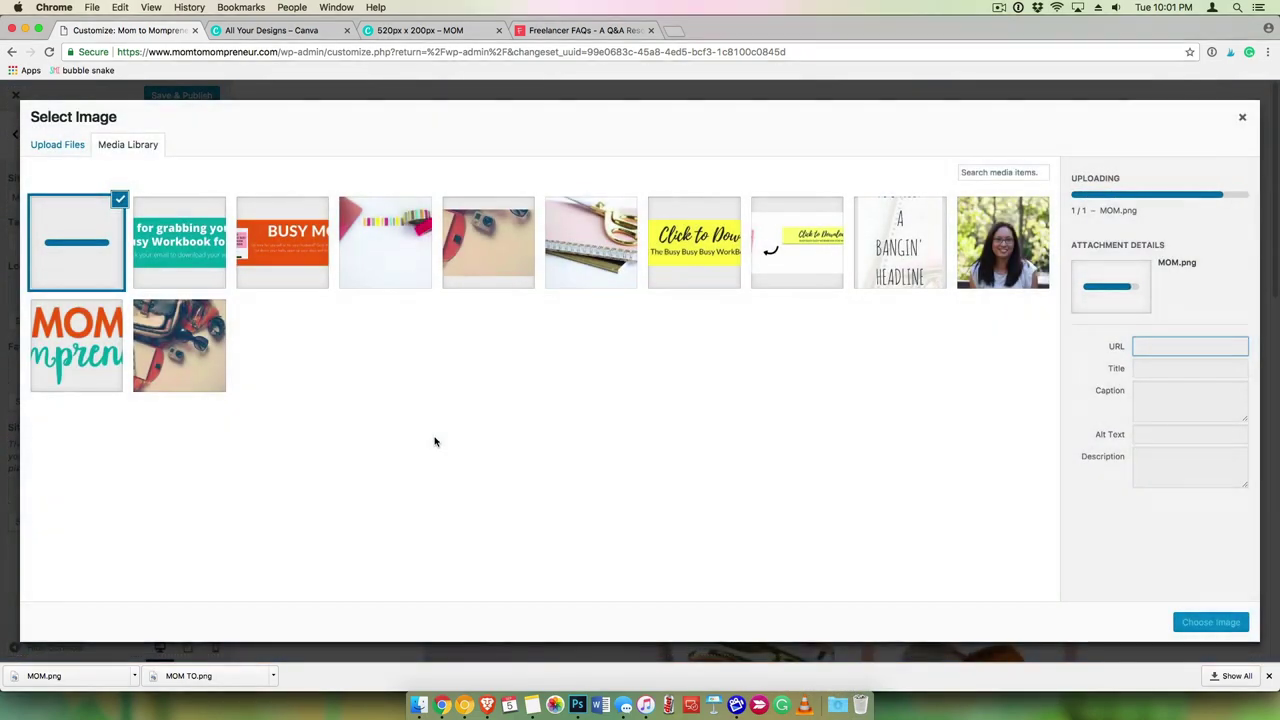
click(1227, 630)
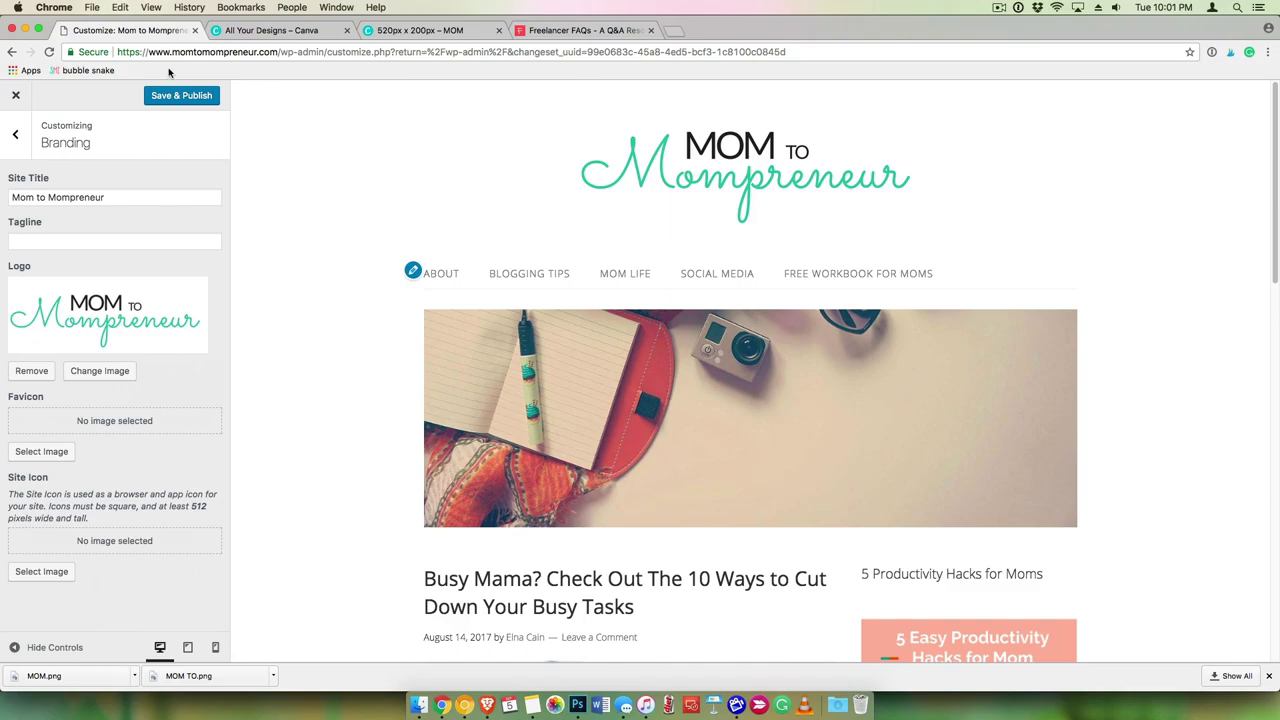
click(174, 99)
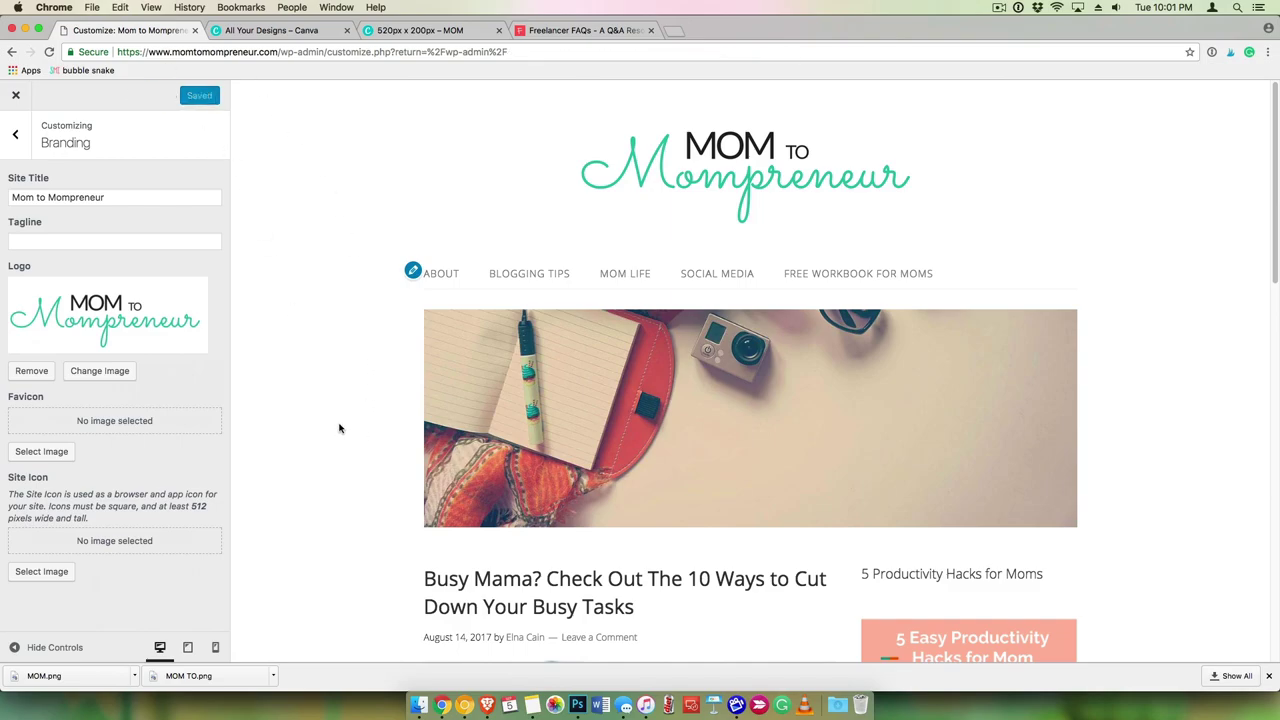
Open the 'Get Your Blog On Mompreneurs!' post in the Customizer preview and scroll through it.
scroll(339, 428, down, 4)
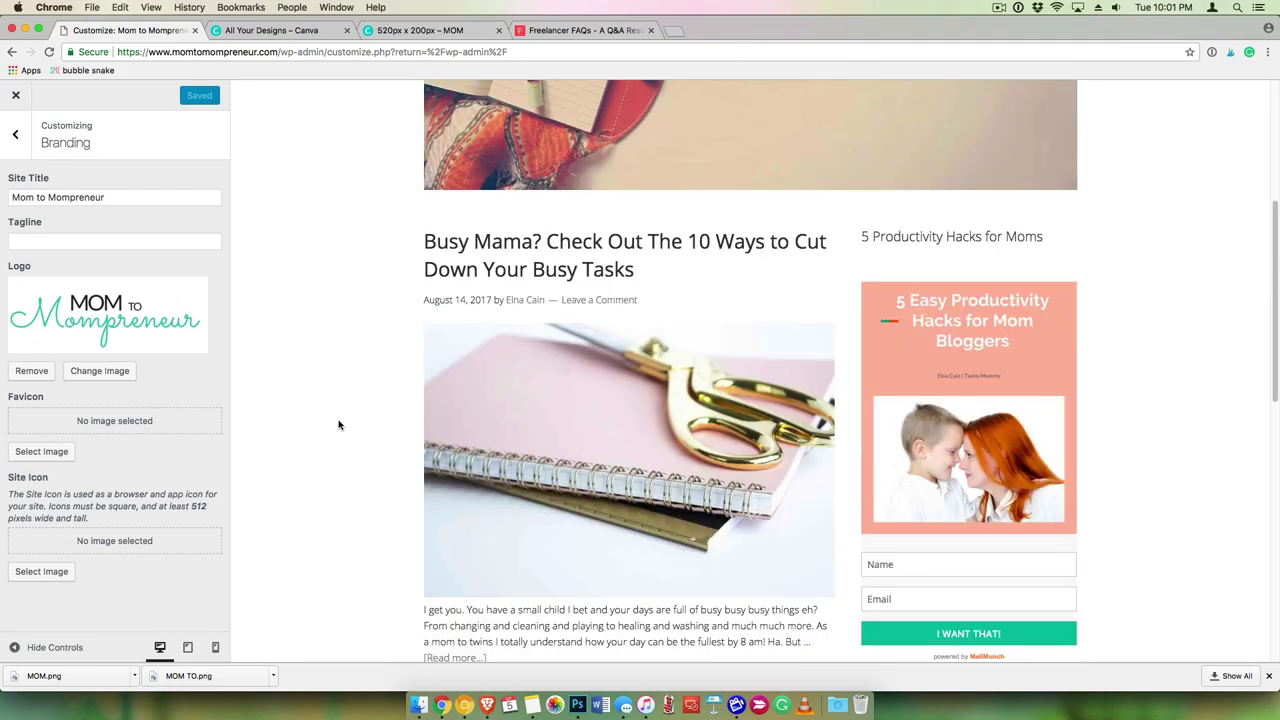
scroll(339, 425, up, 4)
scroll(339, 425, down, 5)
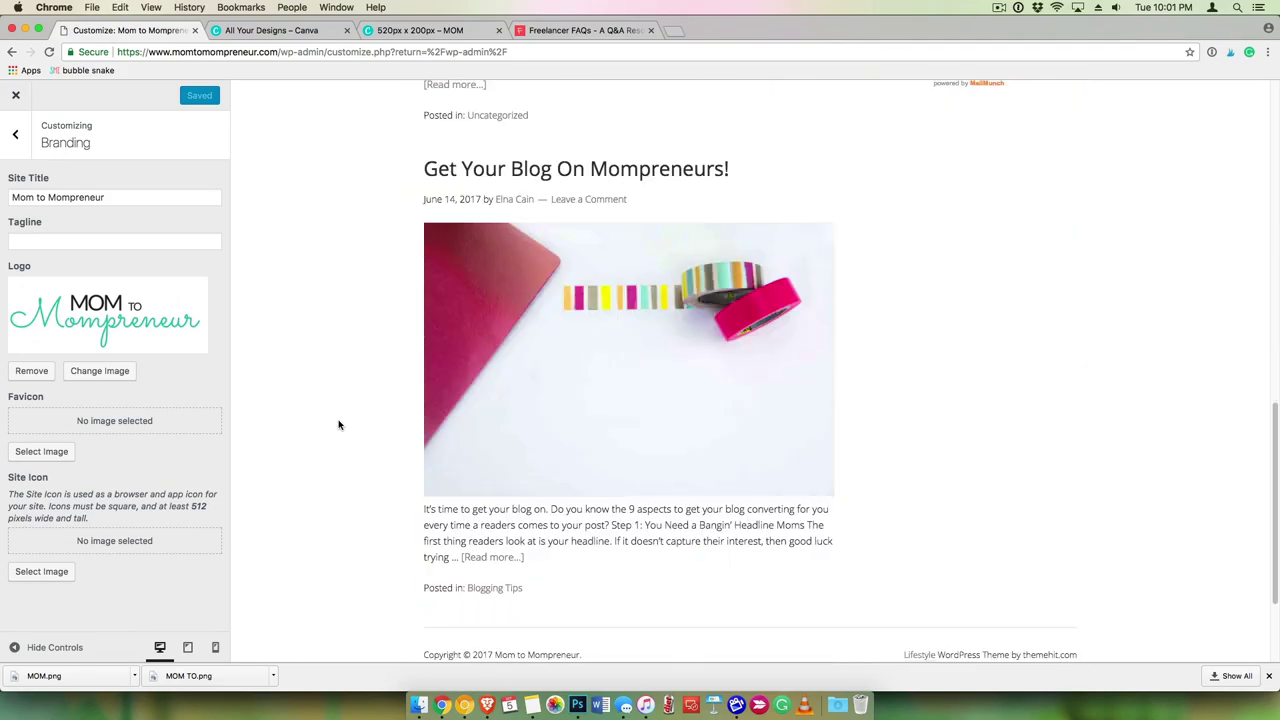
scroll(339, 425, up, 5)
scroll(339, 425, down, 3)
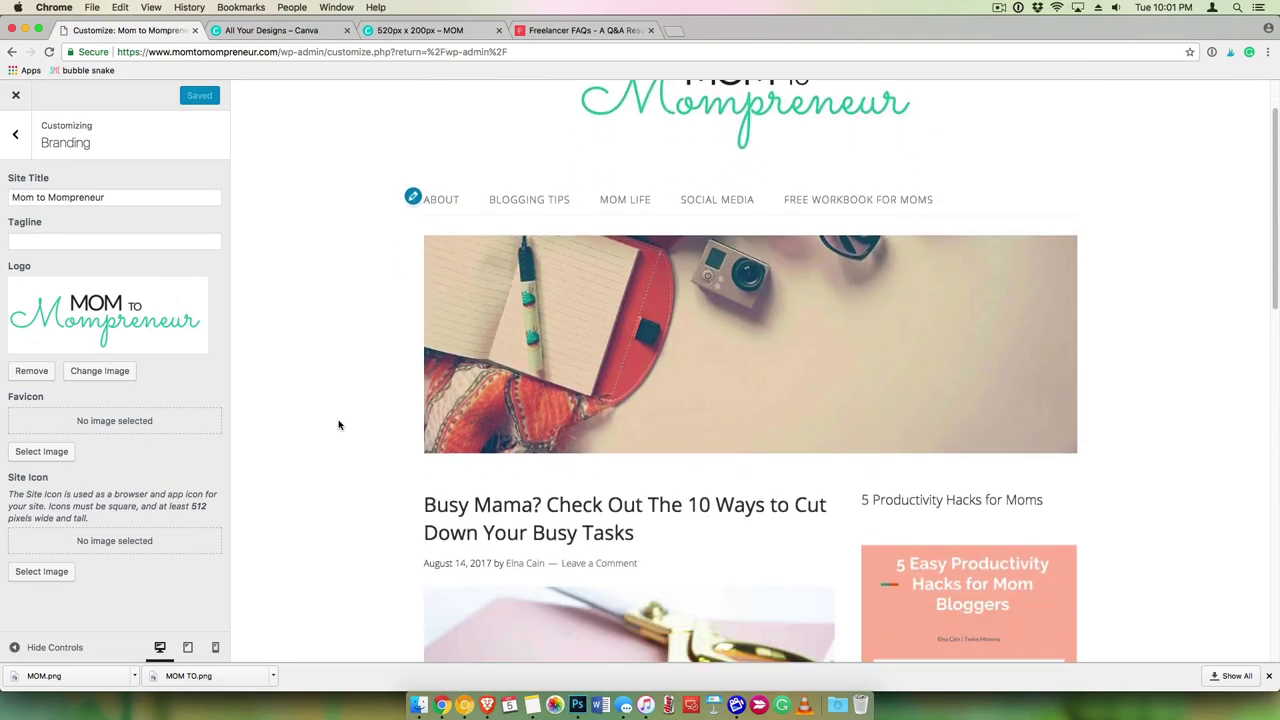
scroll(339, 425, up, 2)
scroll(339, 425, down, 7)
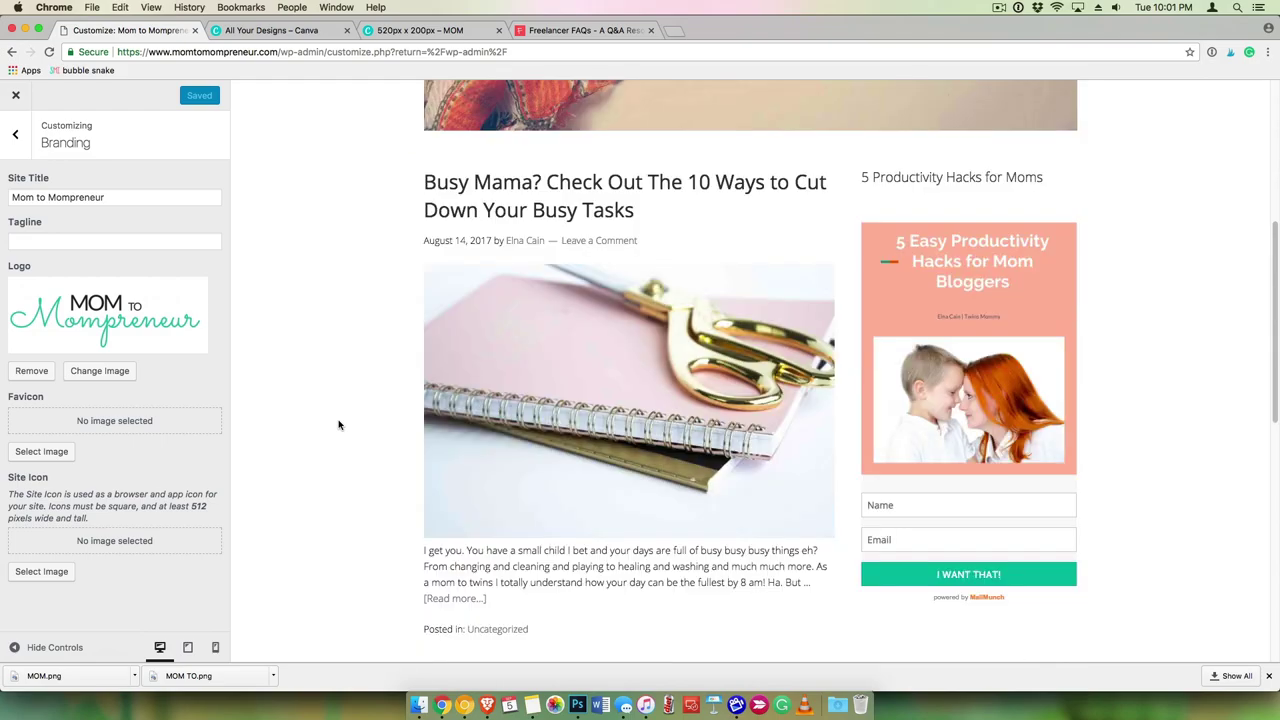
scroll(339, 425, down, 4)
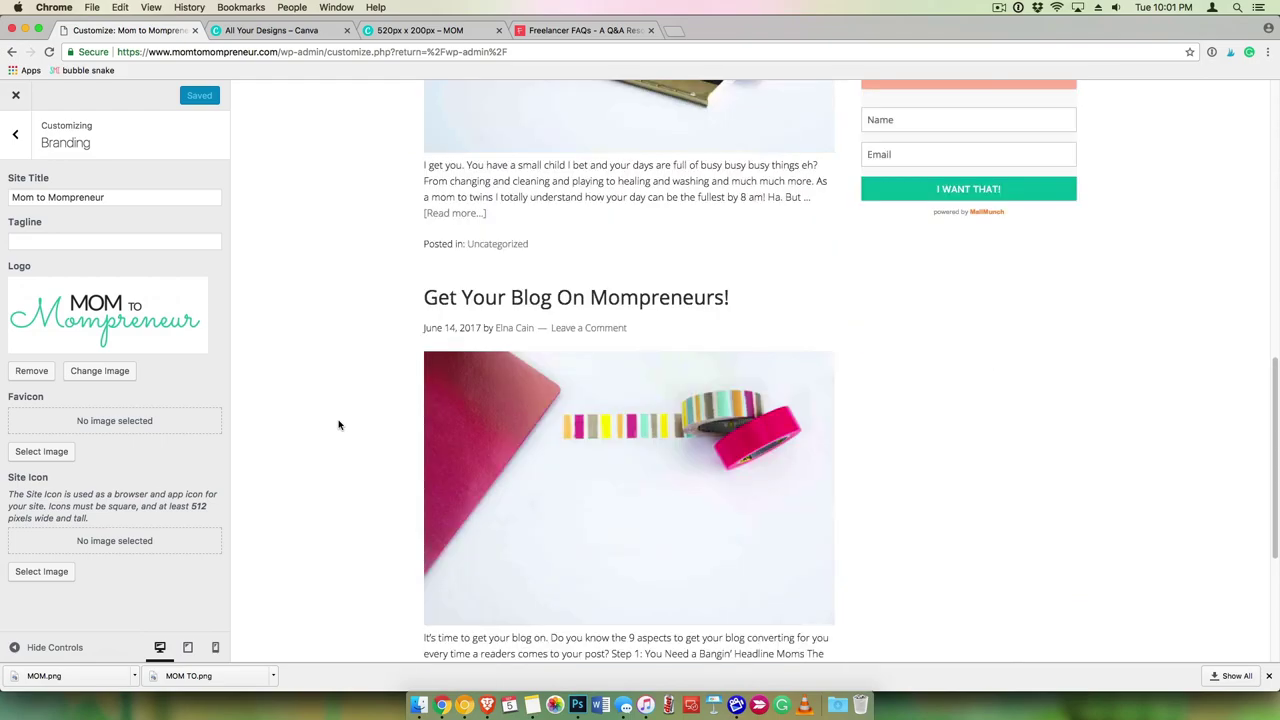
click(478, 297)
scroll(349, 355, down, 7)
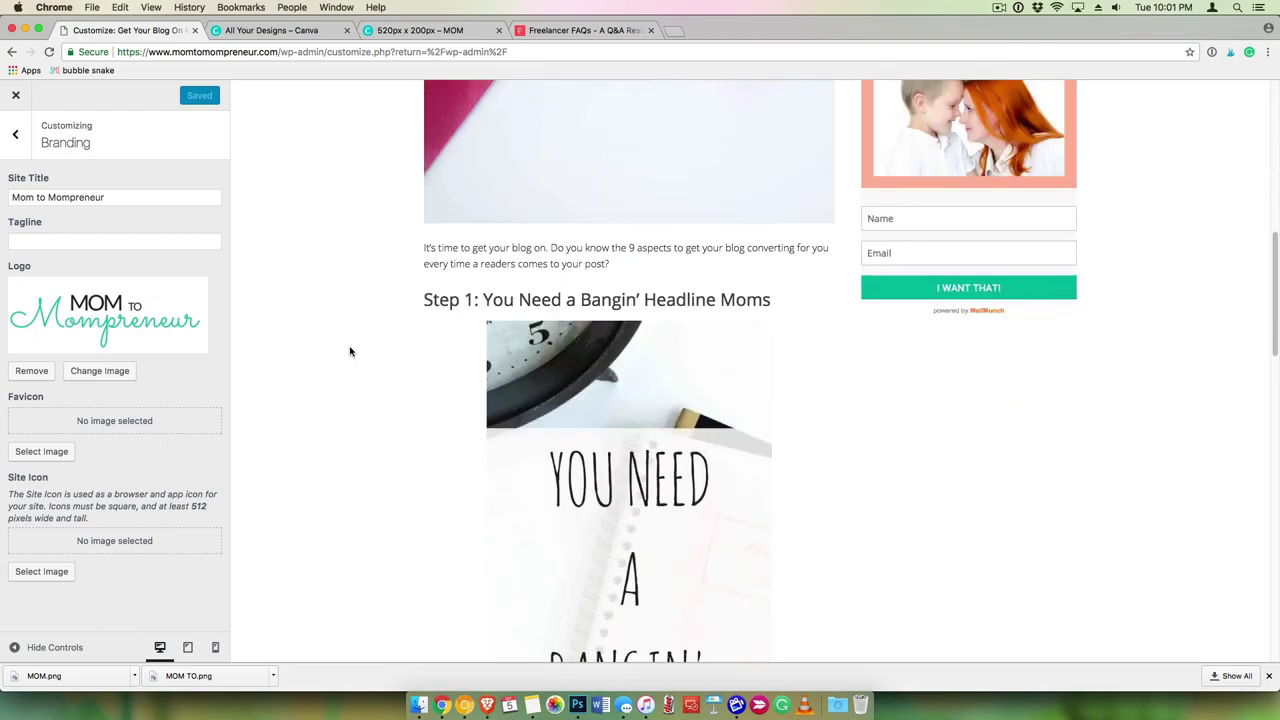
scroll(350, 351, down, 4)
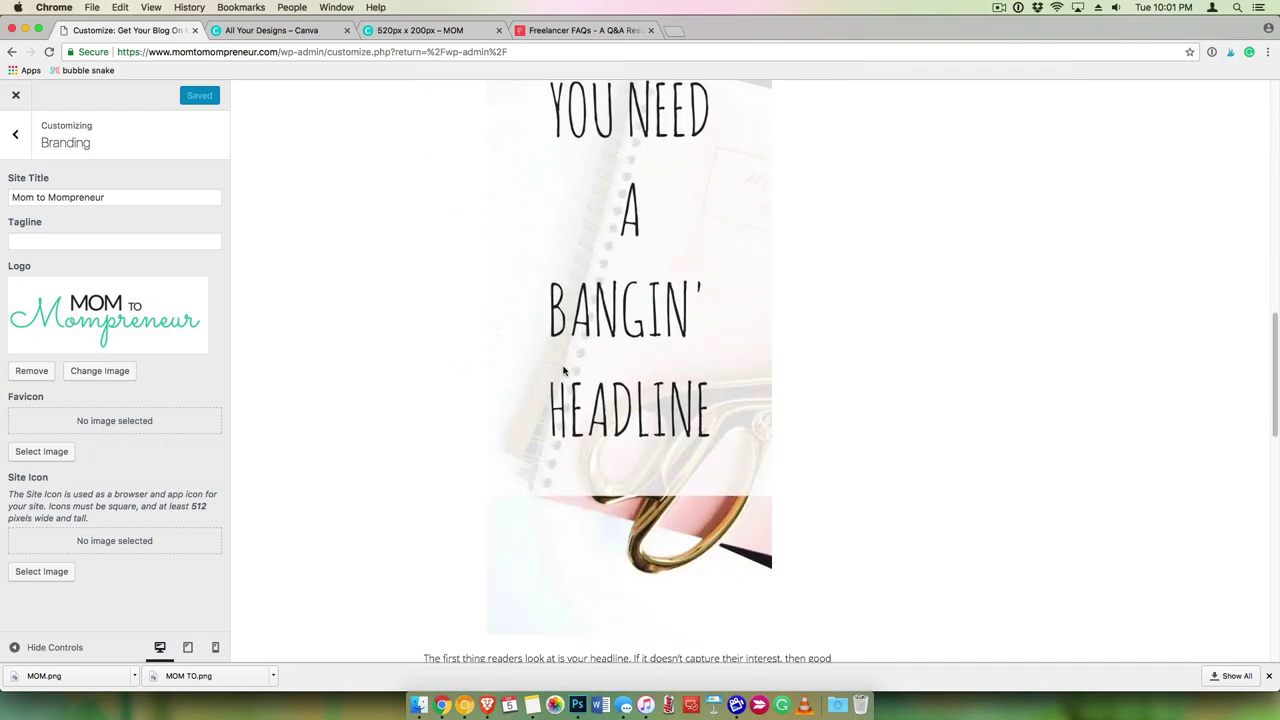
scroll(563, 371, down, 1)
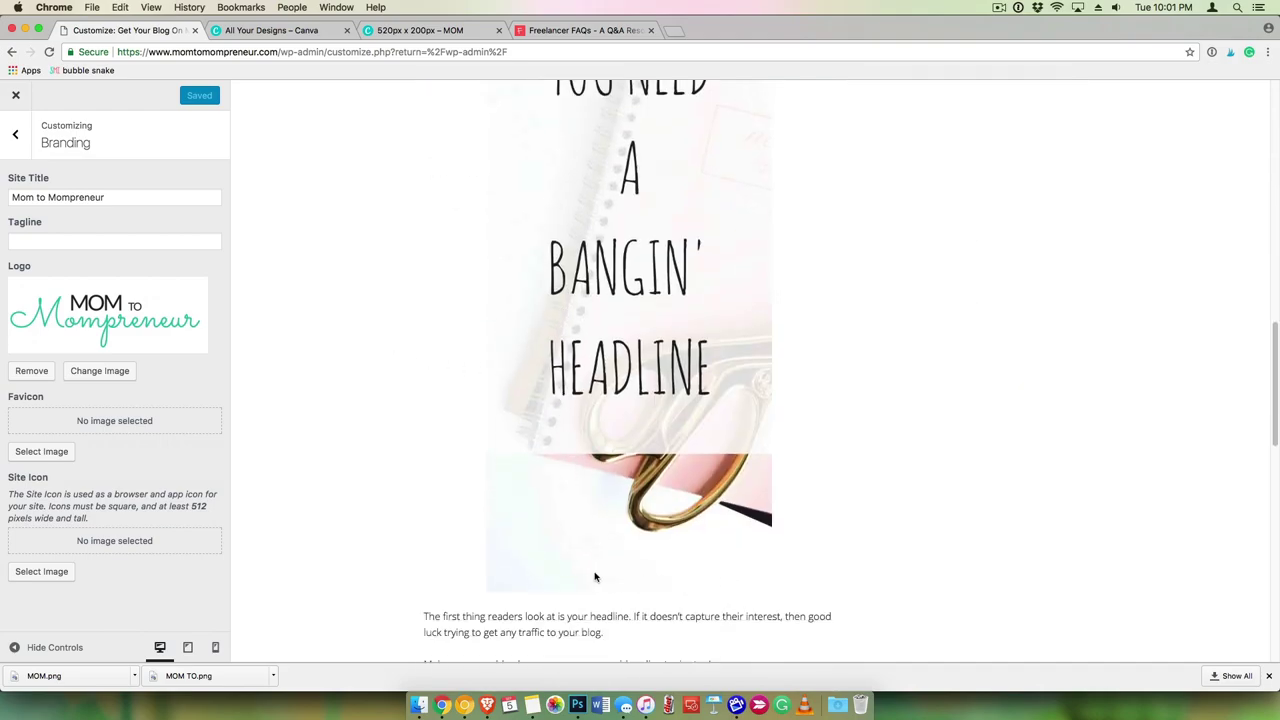
From the Canva dashboard, create a new blank Pinterest Graphic design.
click(270, 30)
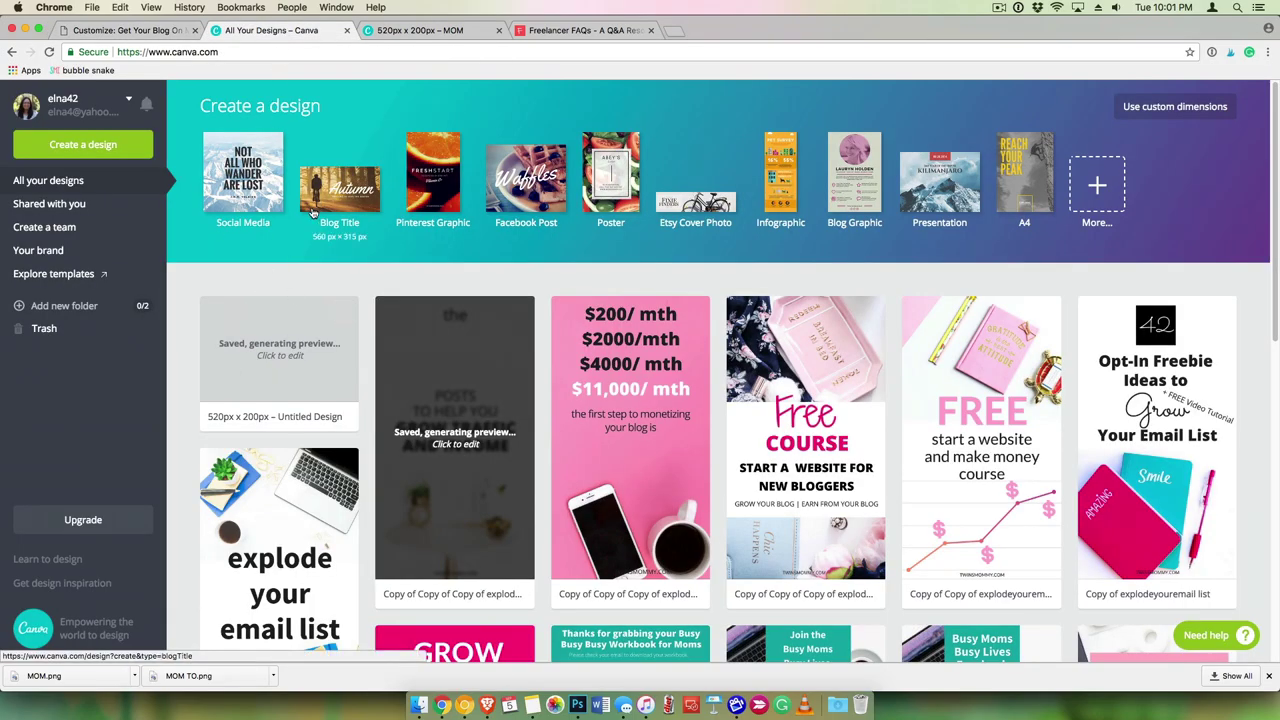
scroll(300, 205, down, 10)
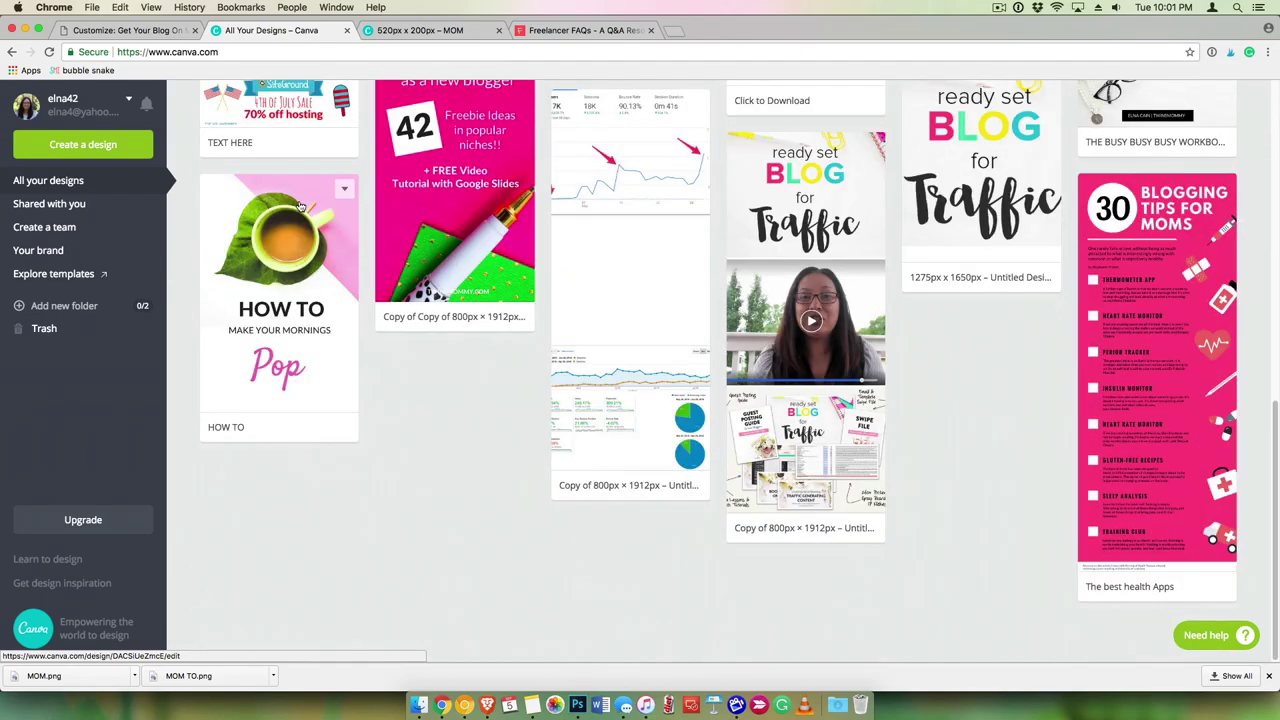
scroll(300, 205, up, 10)
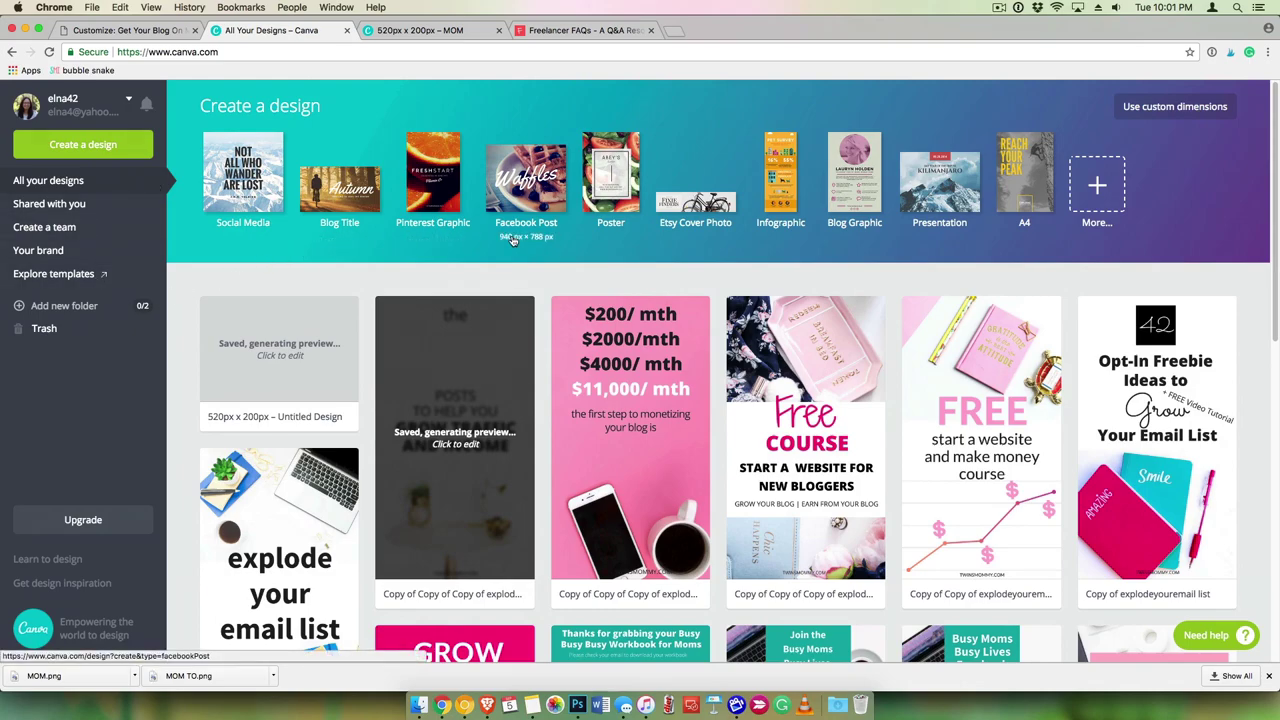
click(1097, 185)
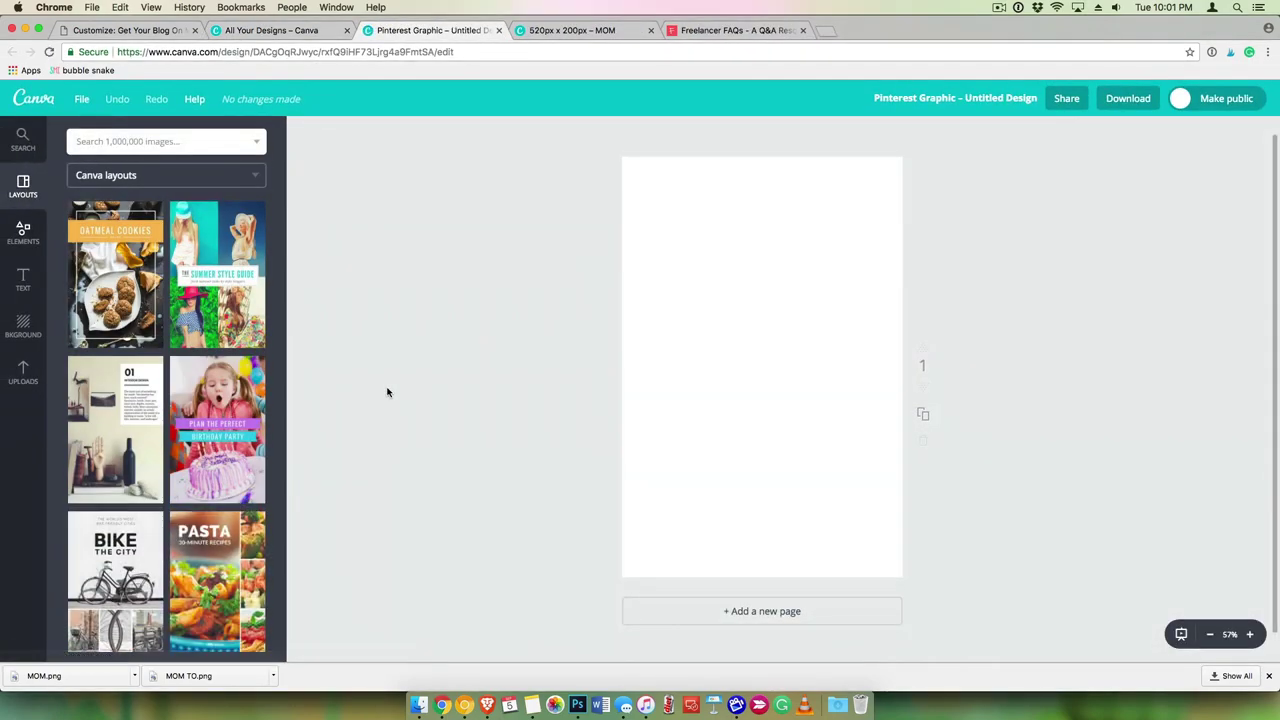
Upload MOM.png from Downloads and place the logo small near the bottom of the pin.
click(23, 372)
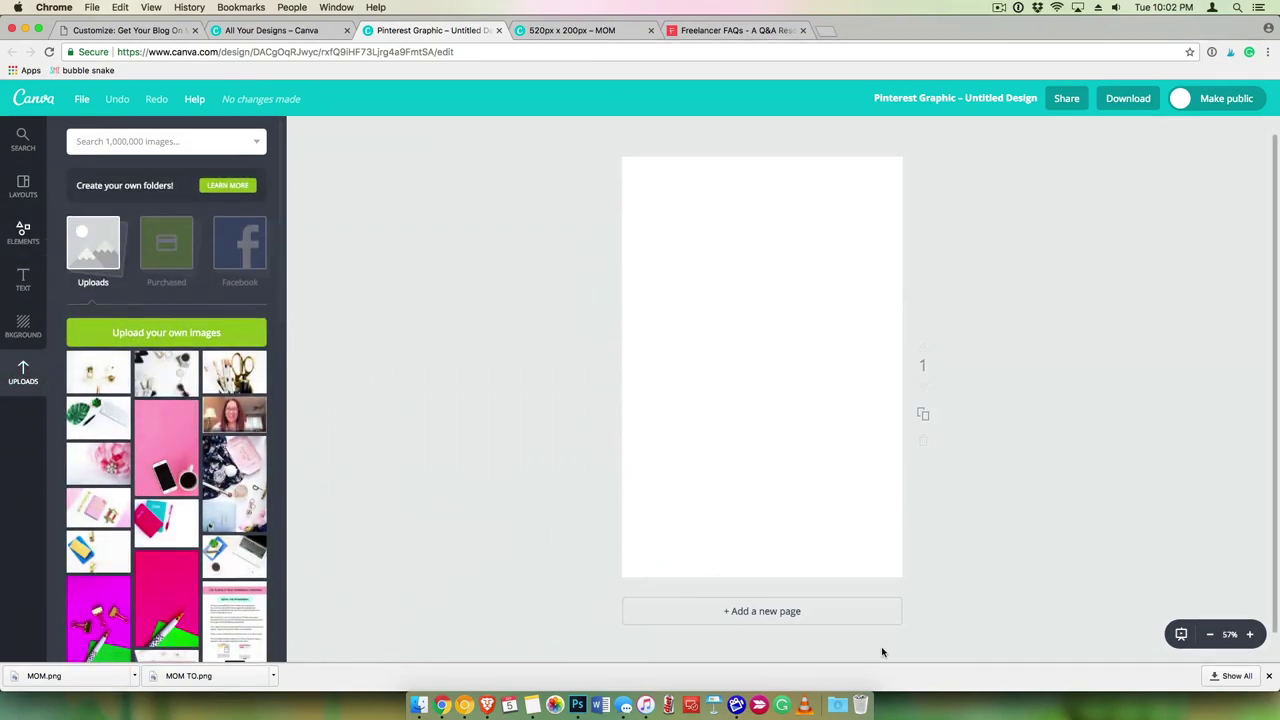
click(838, 706)
drag(843, 664, 217, 429)
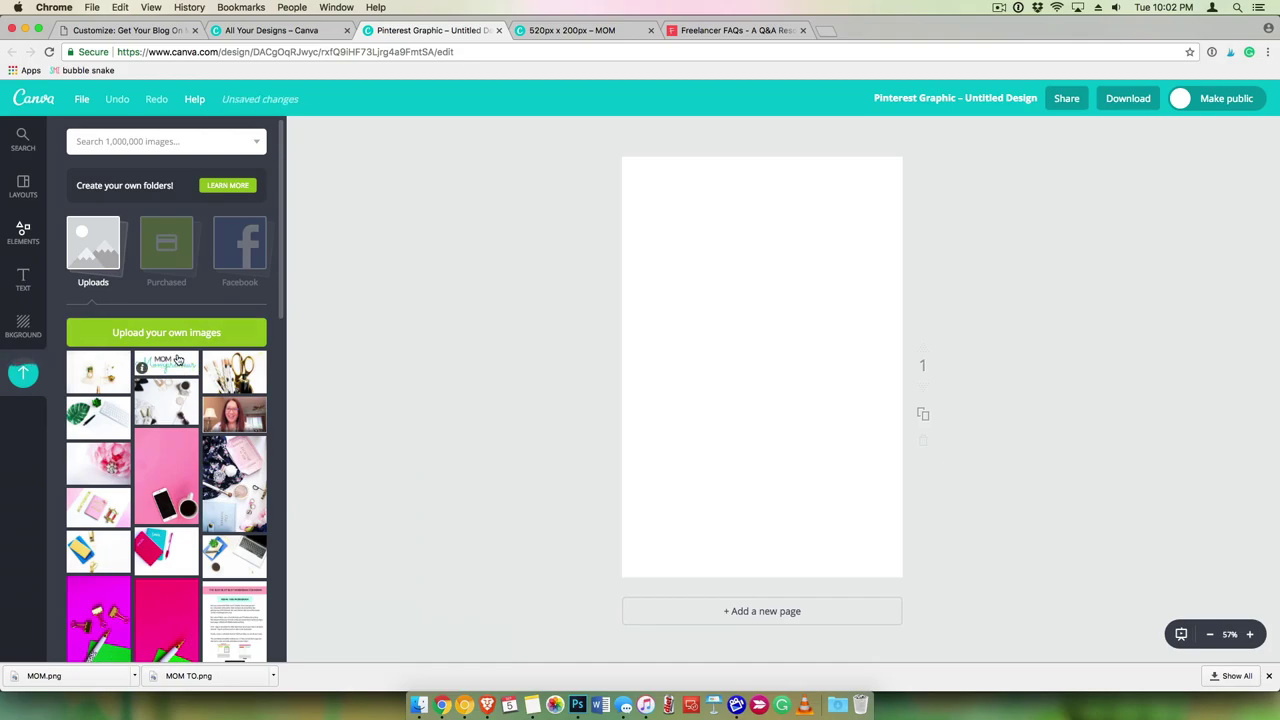
drag(177, 360, 794, 555)
click(596, 521)
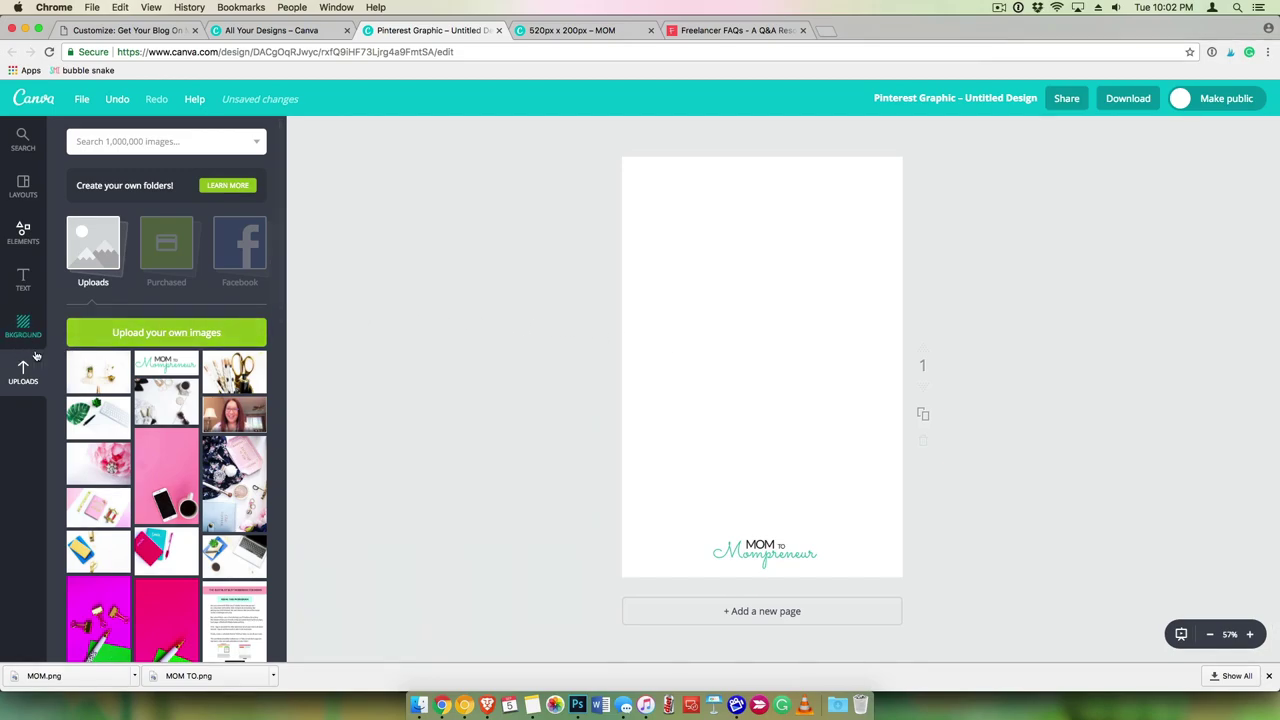
Add the leaf-and-keyboard desk photo, stretch it over the page, and bring the logo forward.
click(100, 418)
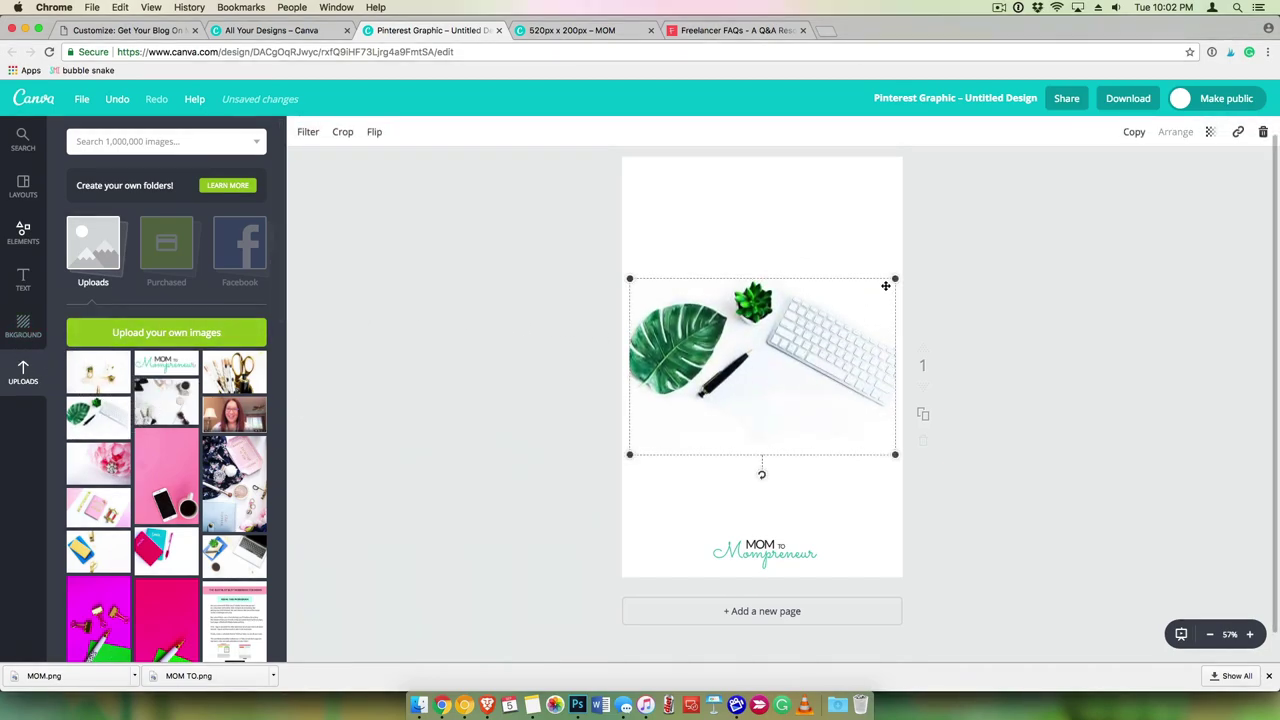
drag(895, 279, 1063, 163)
drag(629, 454, 500, 521)
click(759, 553)
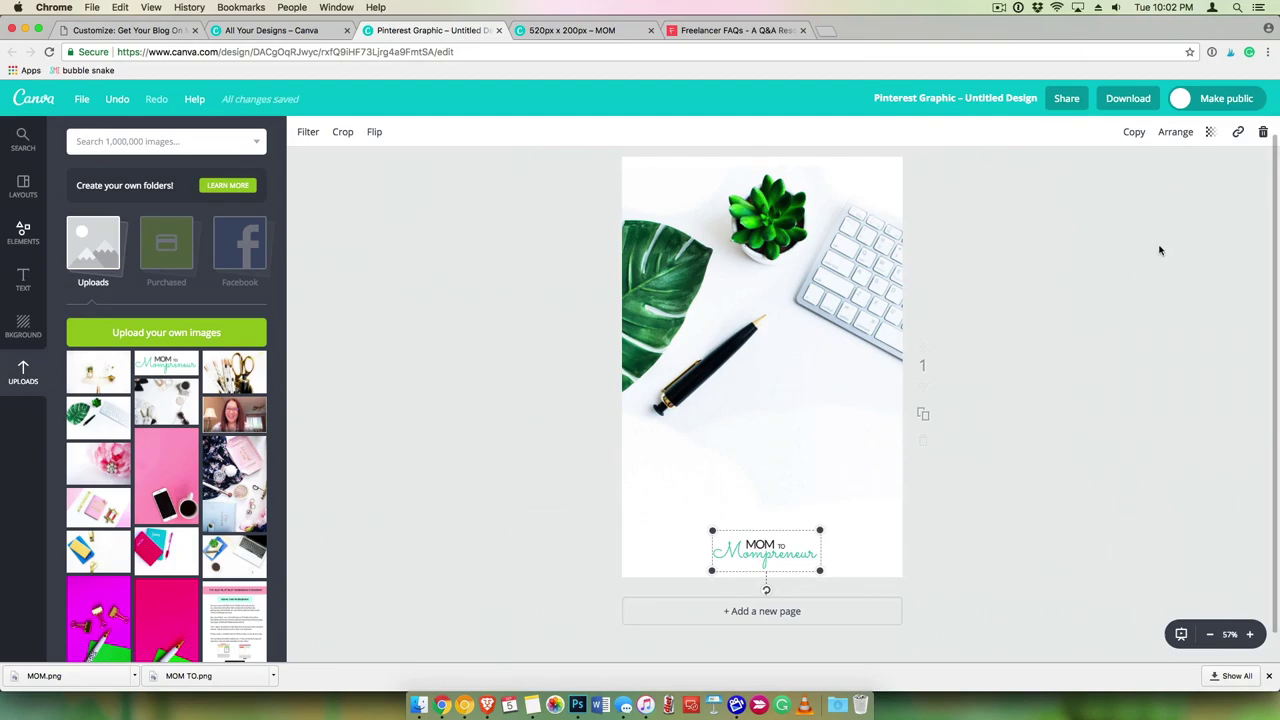
click(1173, 131)
click(1160, 171)
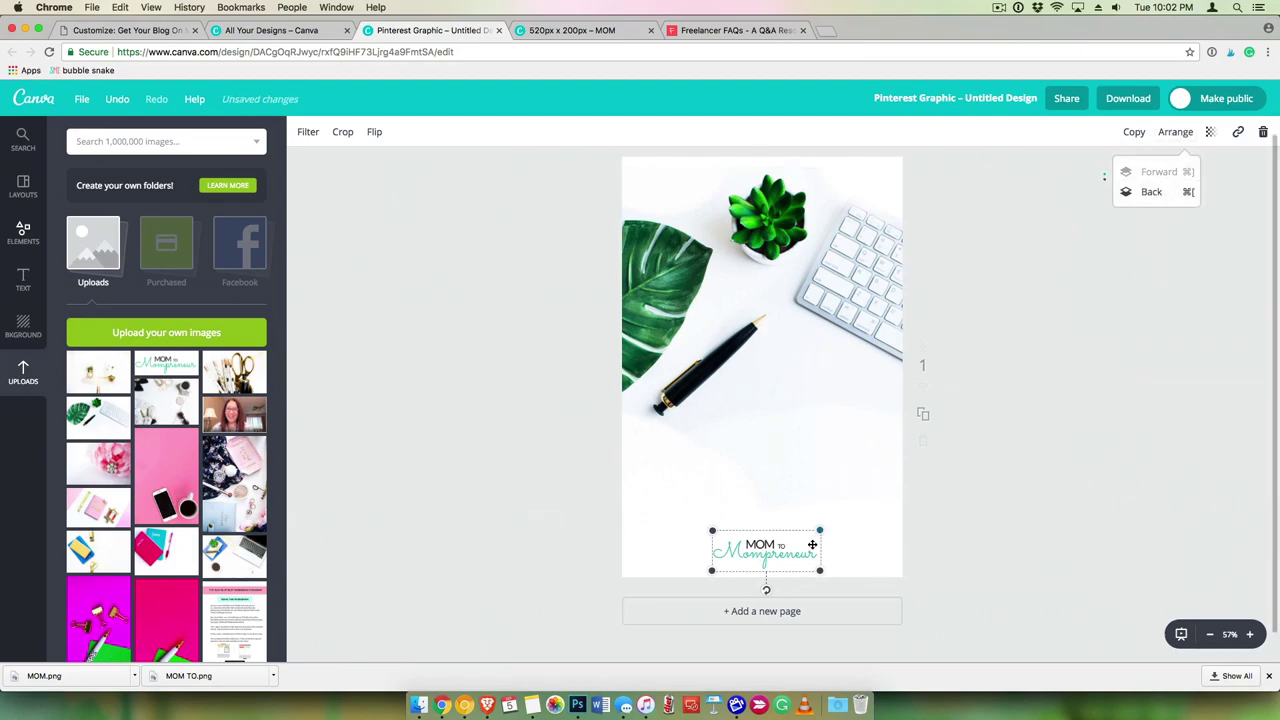
Enlarge and recentre the desk photo so it fully covers the pin background.
drag(796, 500, 762, 521)
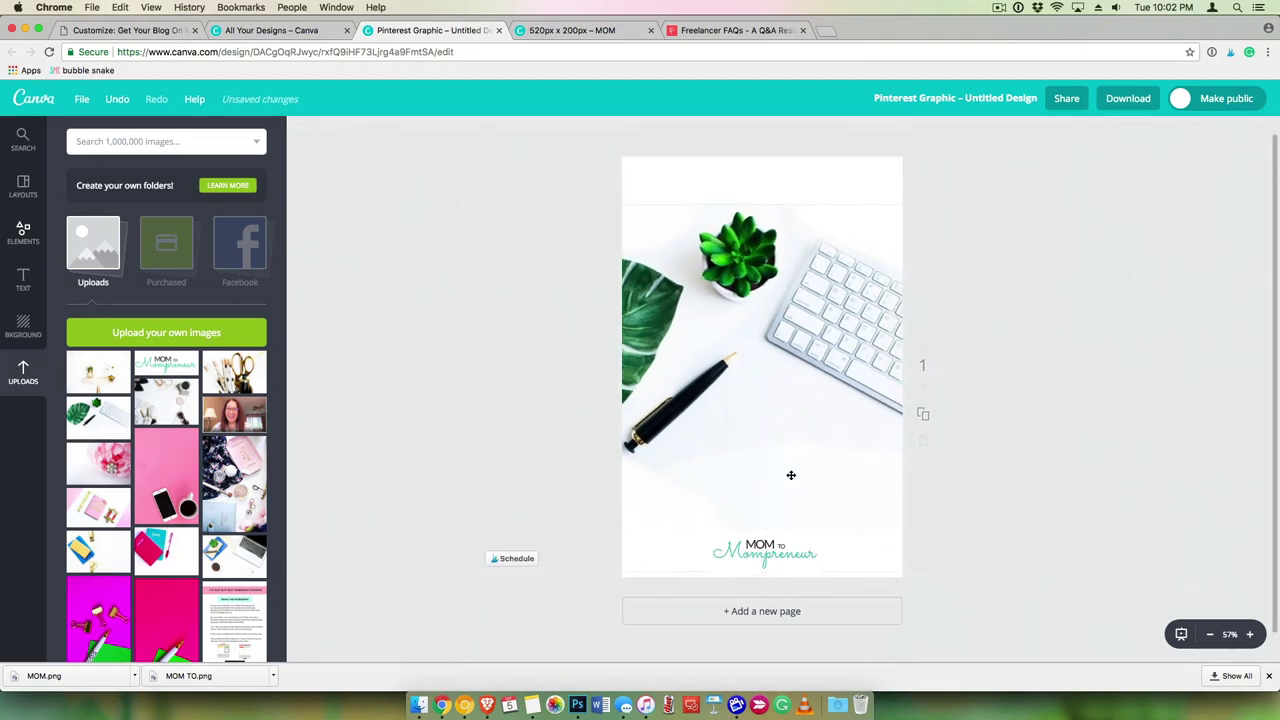
click(791, 475)
drag(1022, 199, 1140, 166)
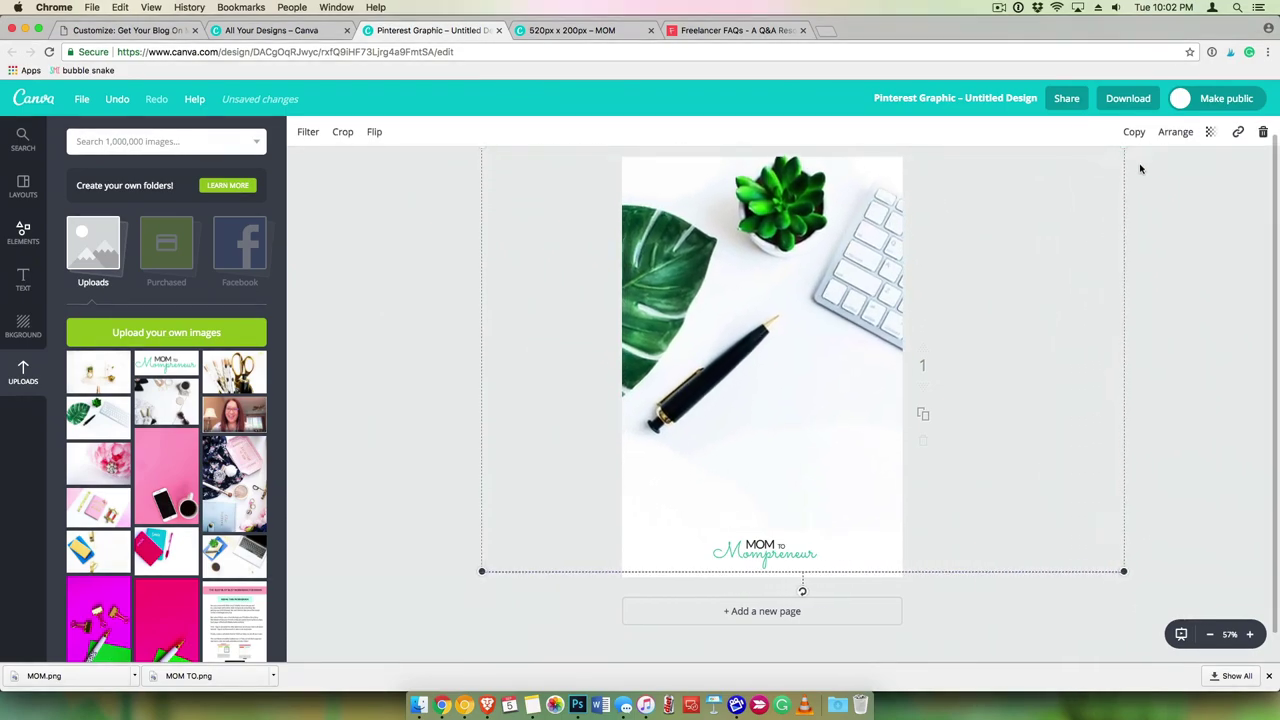
drag(794, 394, 773, 410)
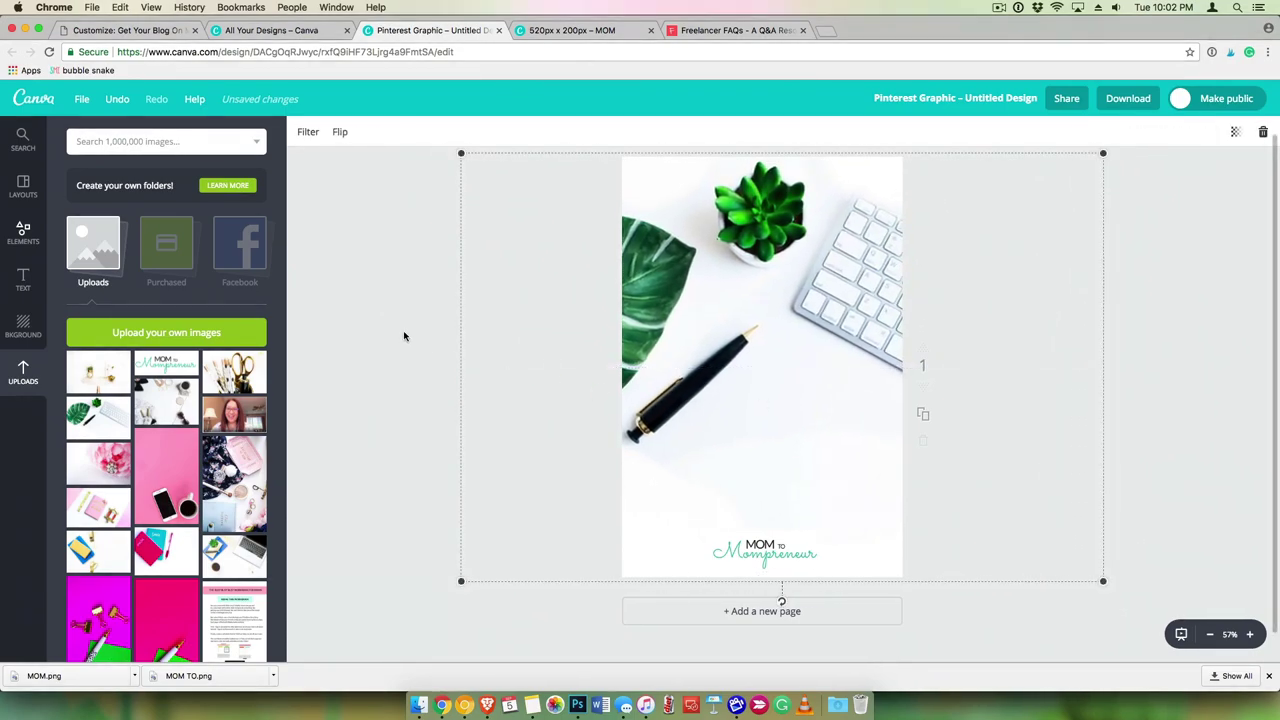
click(396, 256)
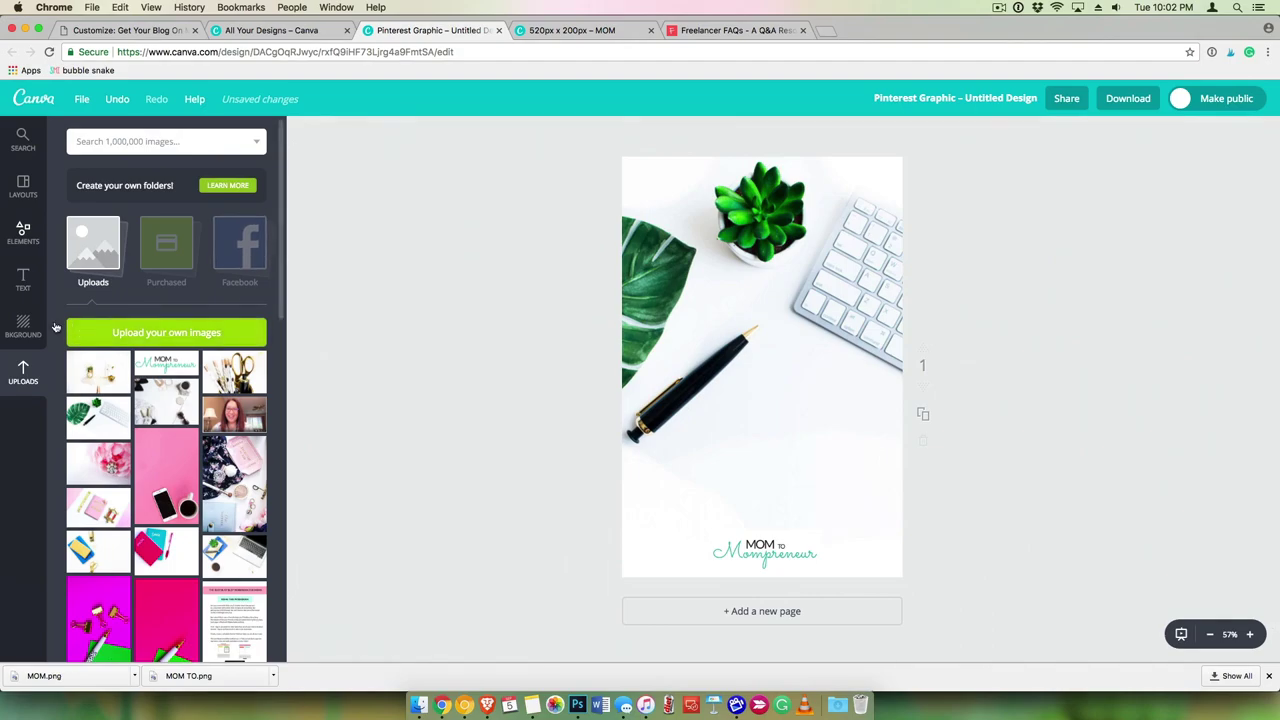
click(23, 279)
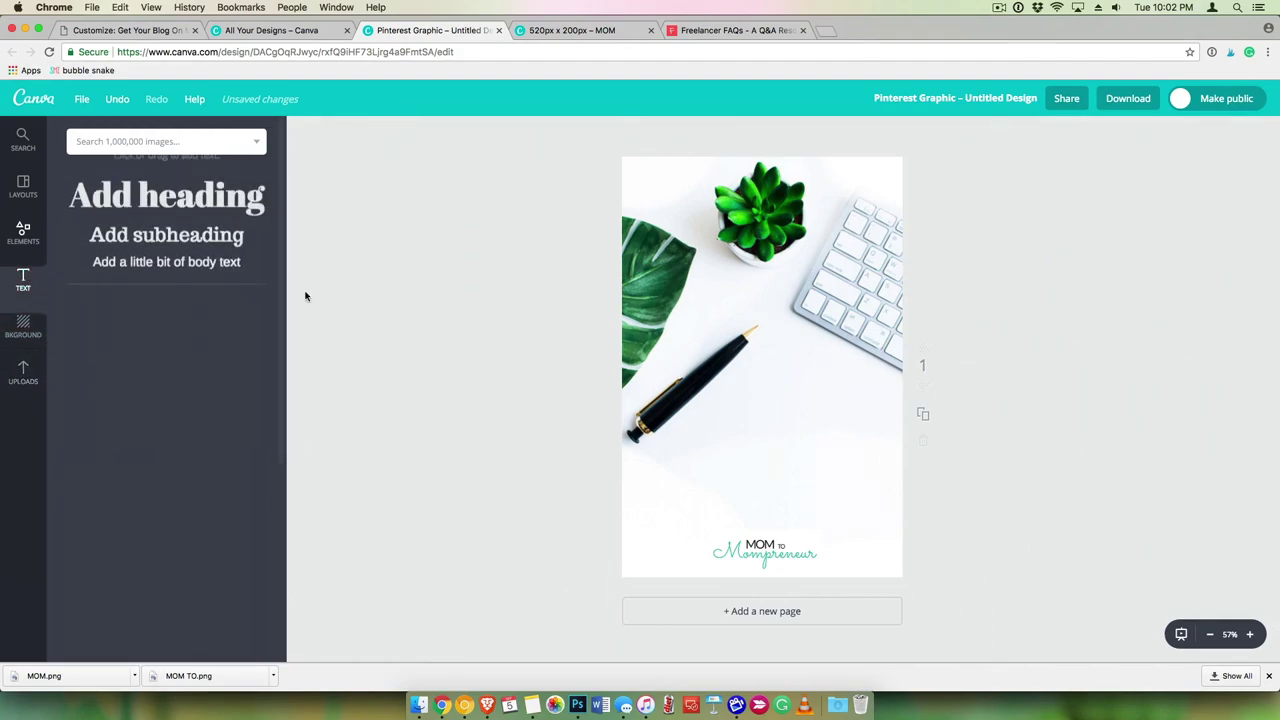
Add the heading 'Time Hacks Resources' to the pin, then return to the WordPress Customizer.
click(167, 214)
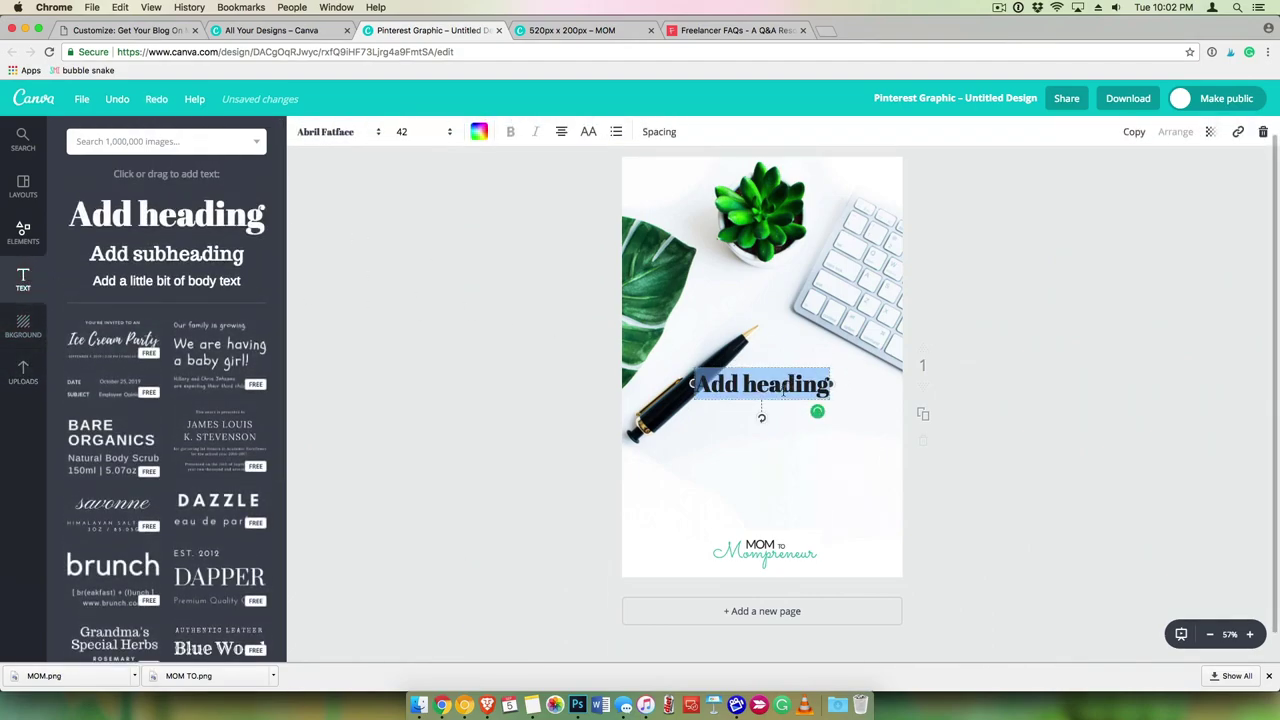
text(Time Hac)
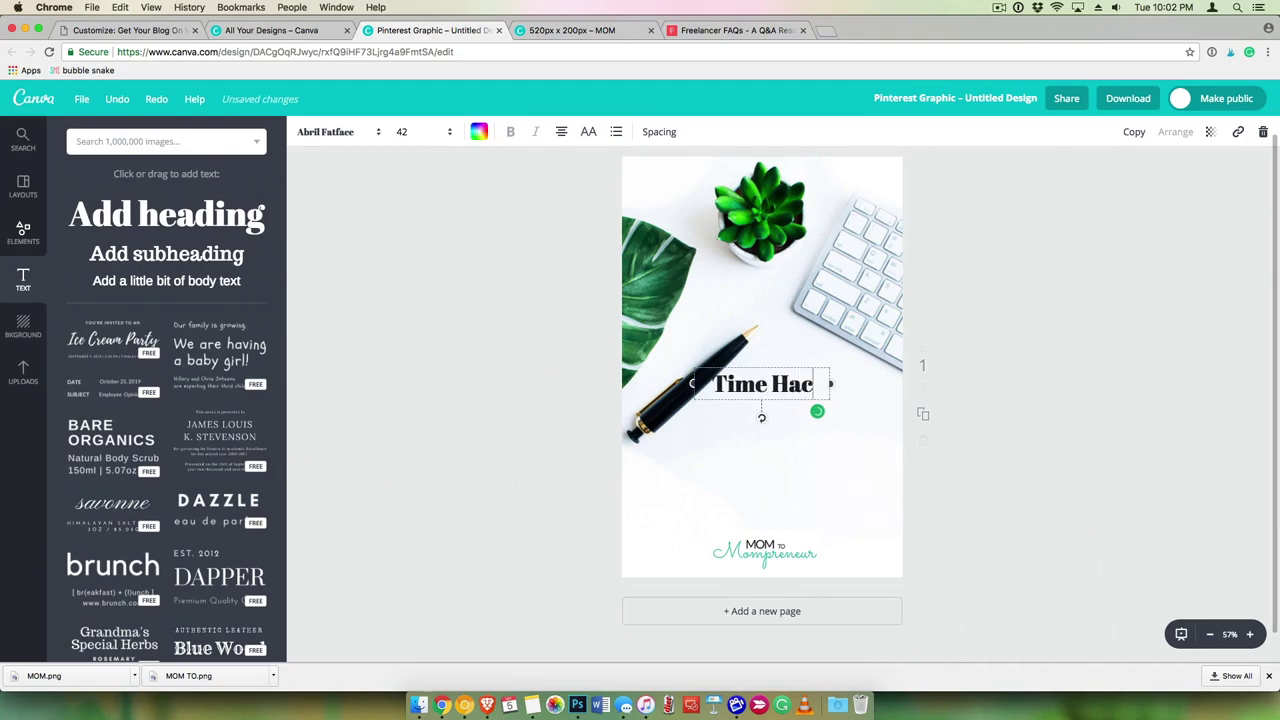
text(ks Resources)
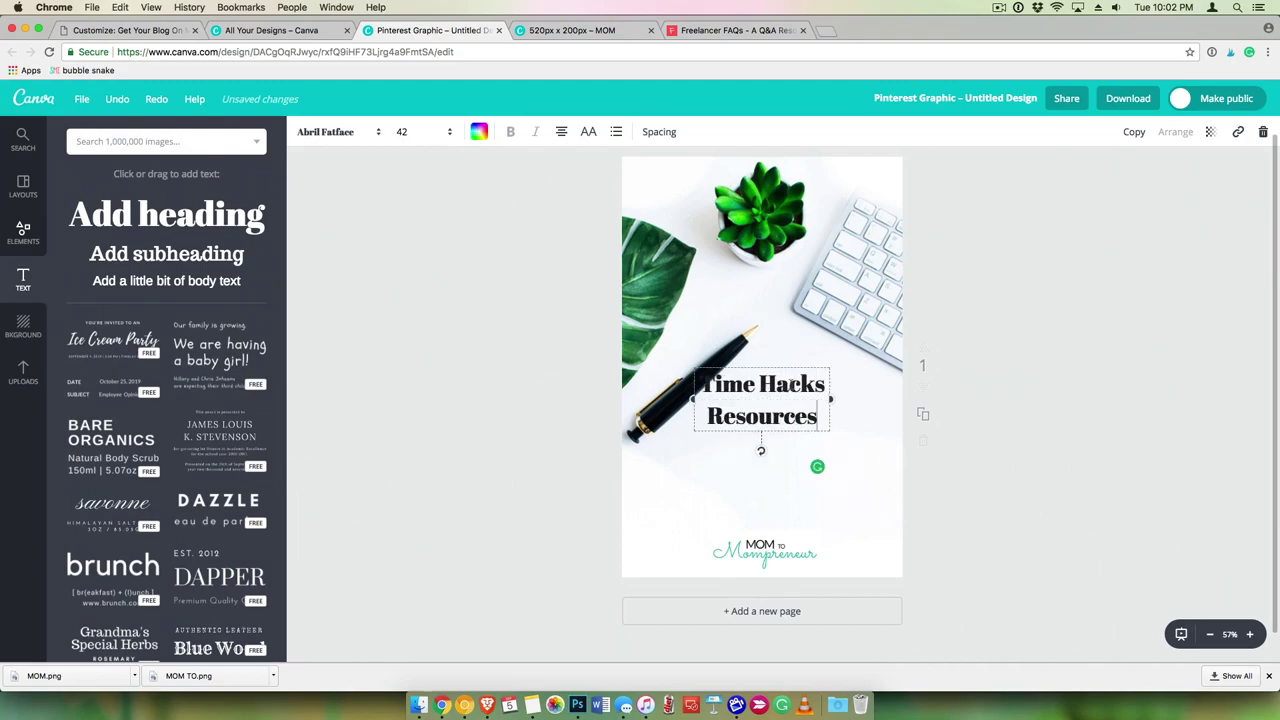
click(509, 443)
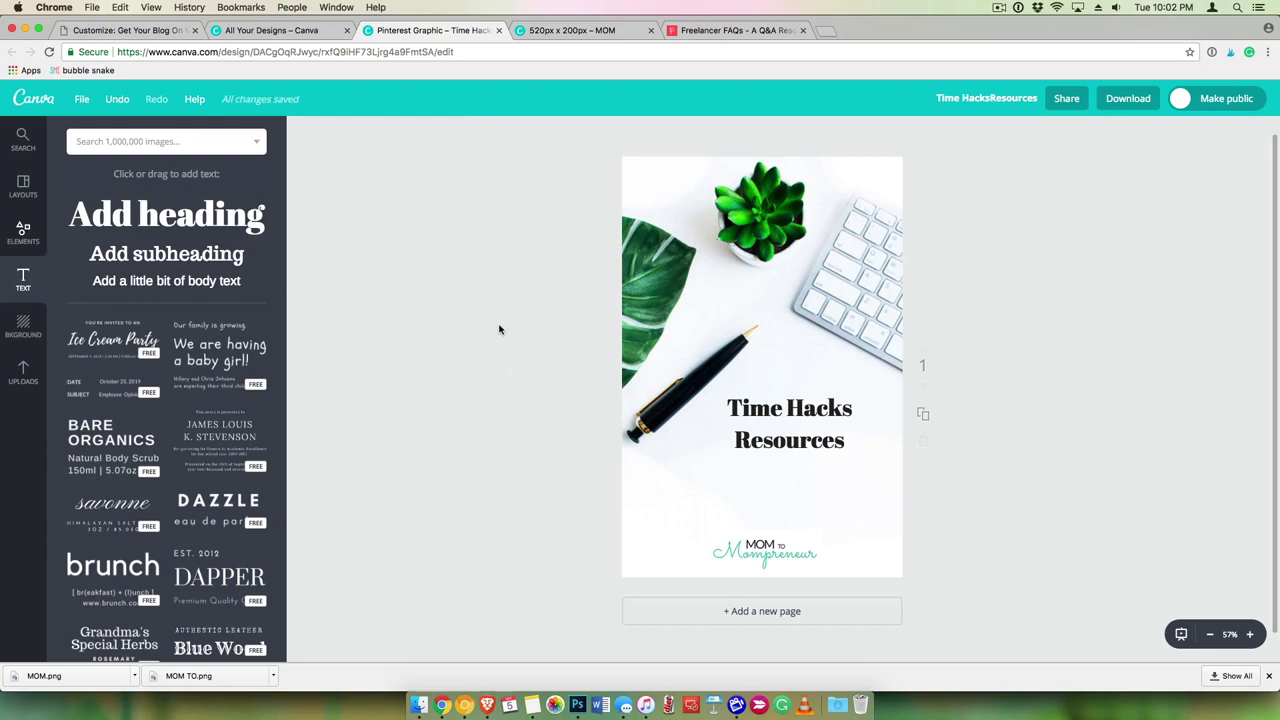
click(126, 31)
scroll(314, 354, up, 15)
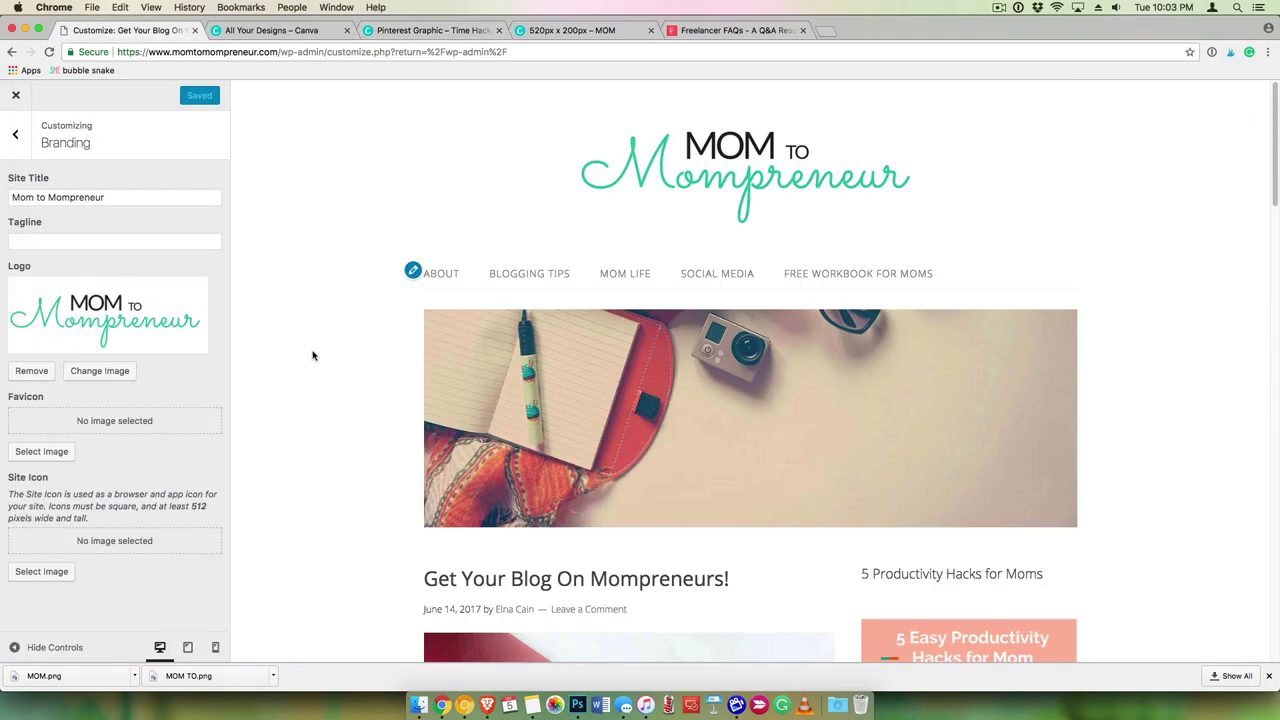